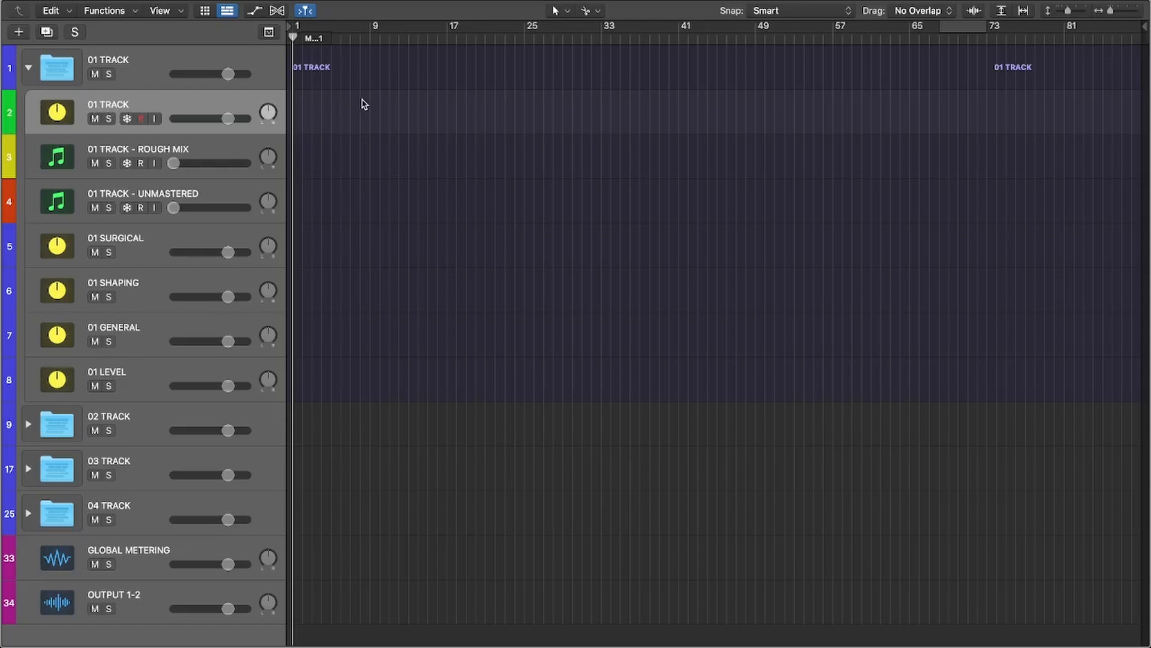
Examine the tracks inside the 01 TRACK stack, from ROUGH MIX and UNMASTERED through SURGICAL, SHAPING, GENERAL and LEVEL
click(214, 151)
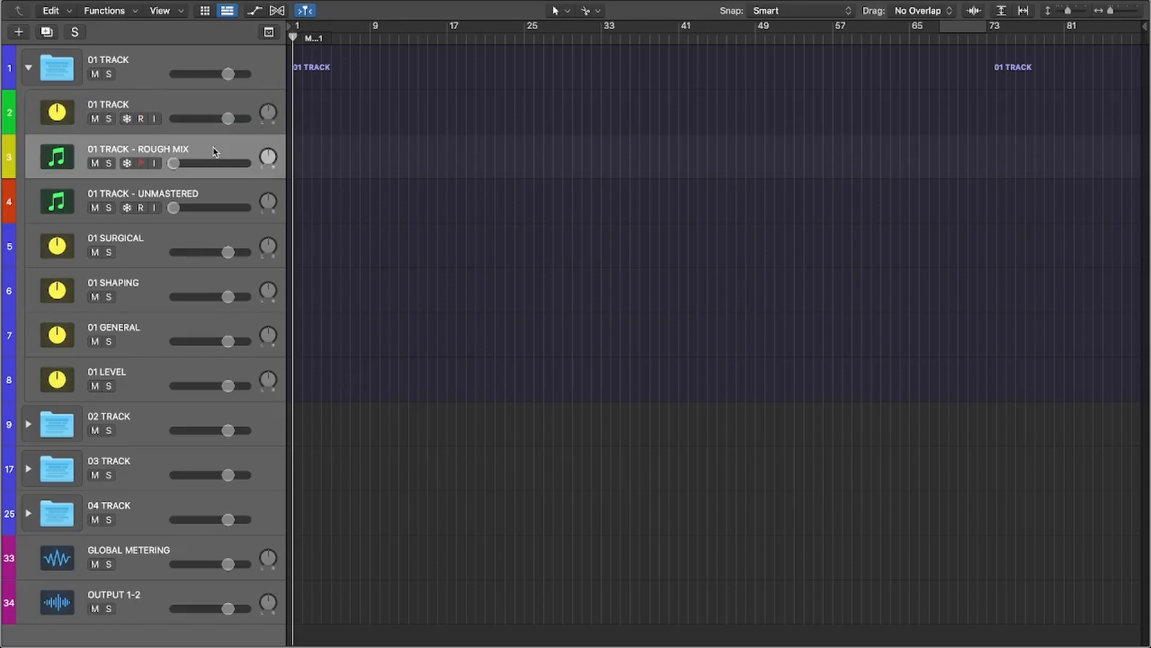
click(205, 195)
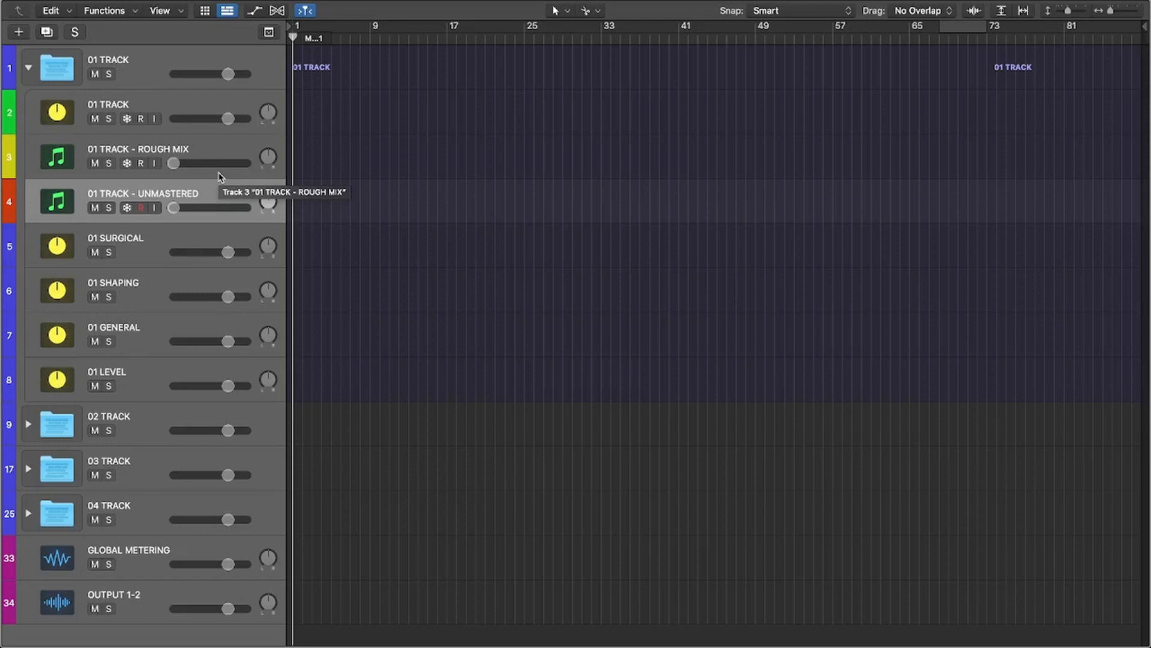
click(155, 243)
click(155, 294)
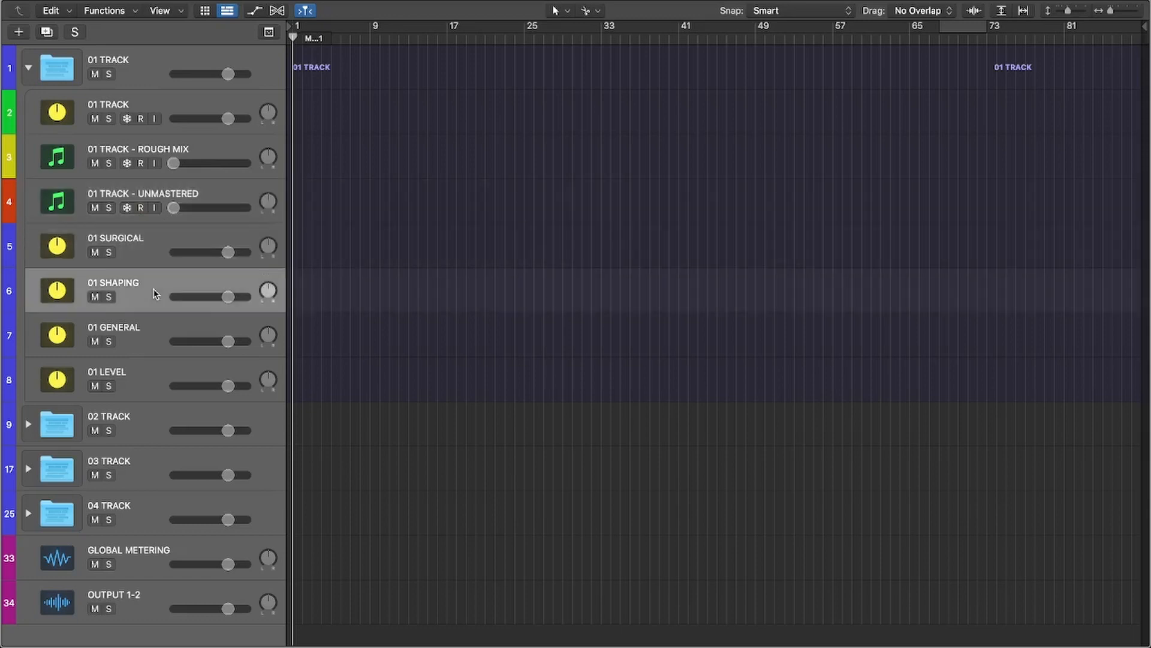
click(153, 334)
click(147, 377)
click(149, 341)
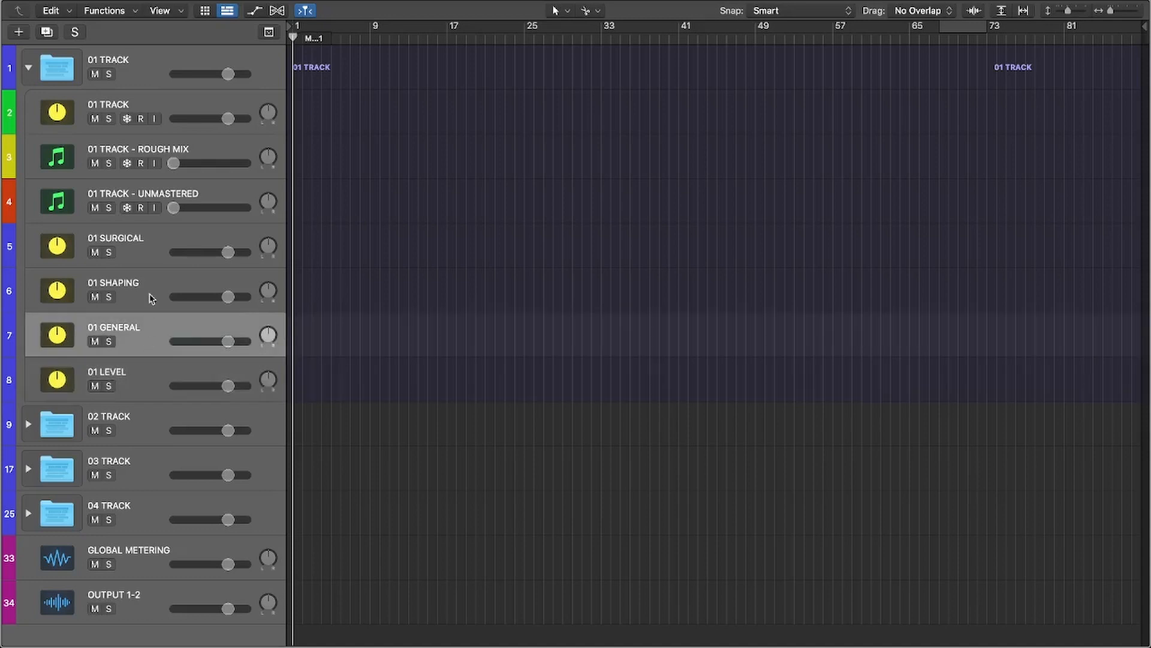
click(152, 287)
click(156, 246)
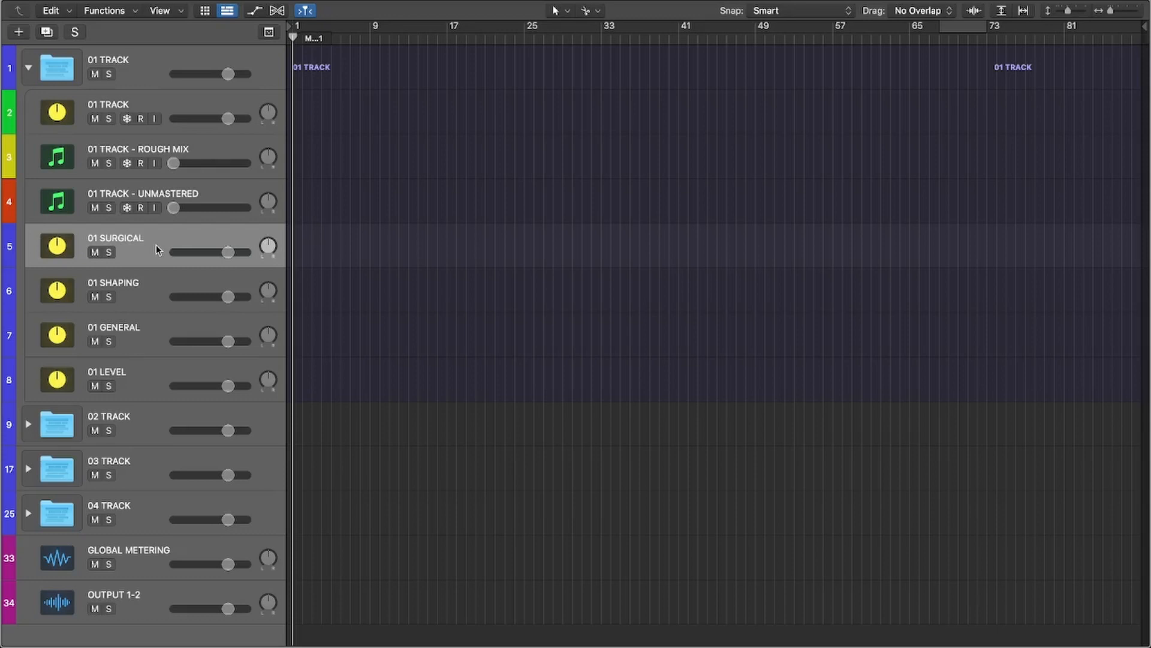
click(157, 285)
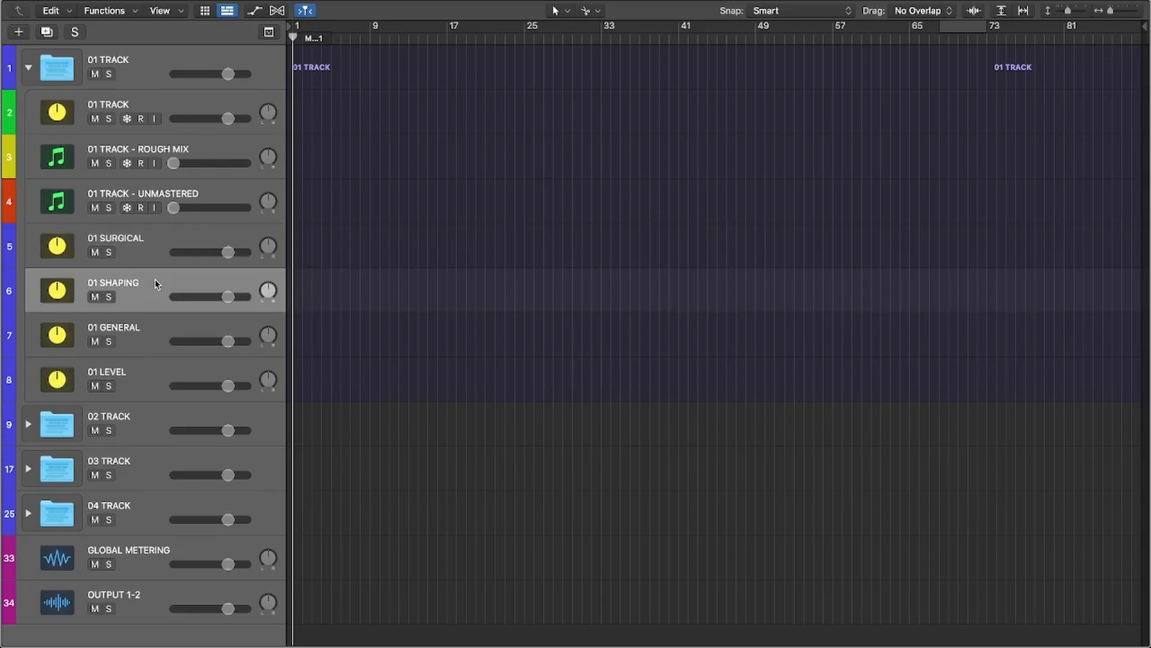
click(152, 334)
click(150, 377)
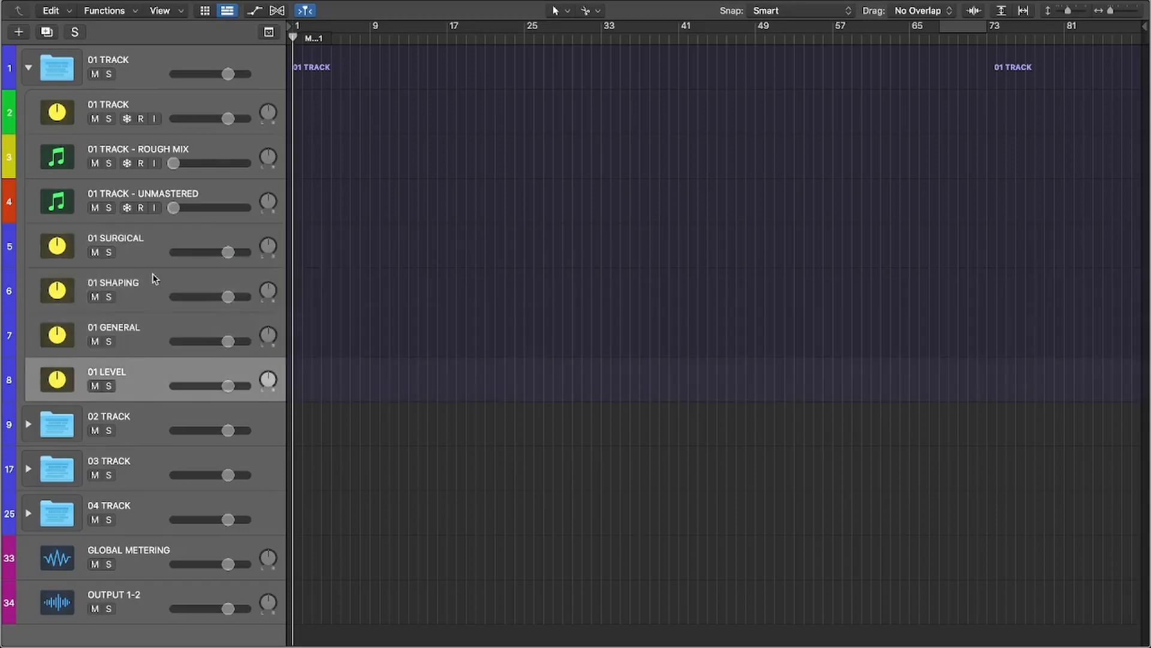
click(154, 248)
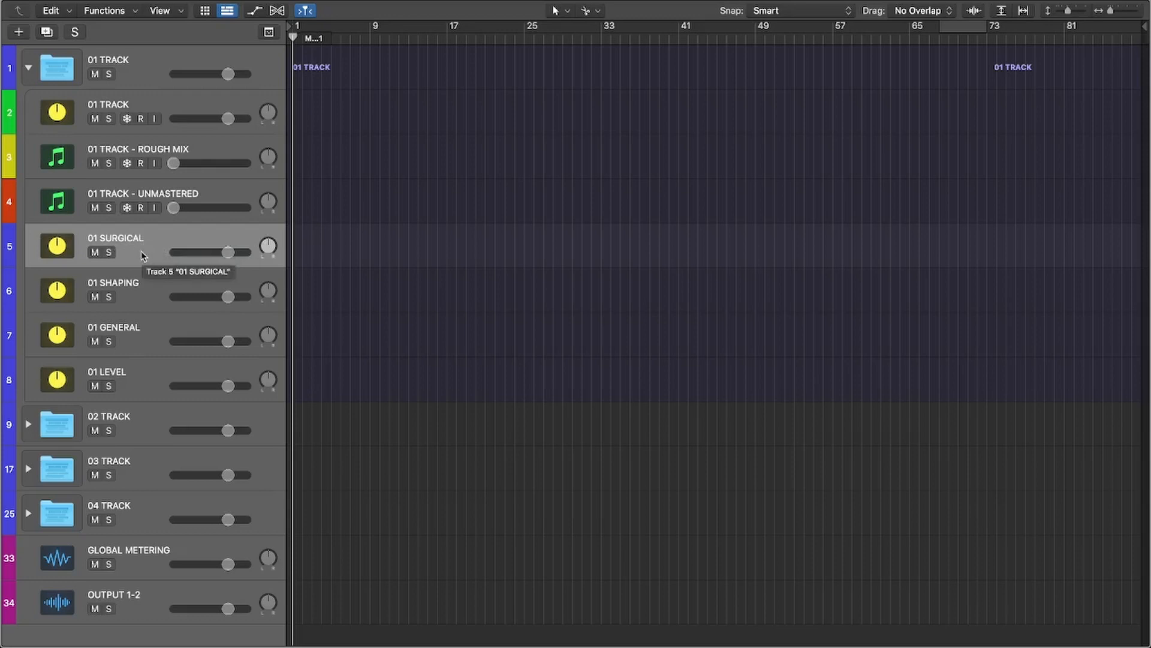
Examine the mixer's bus routing from 01 TRACK through the SURGICAL, SHAPING, GENERAL and LEVEL channels to GLOBAL METERING
key(x)
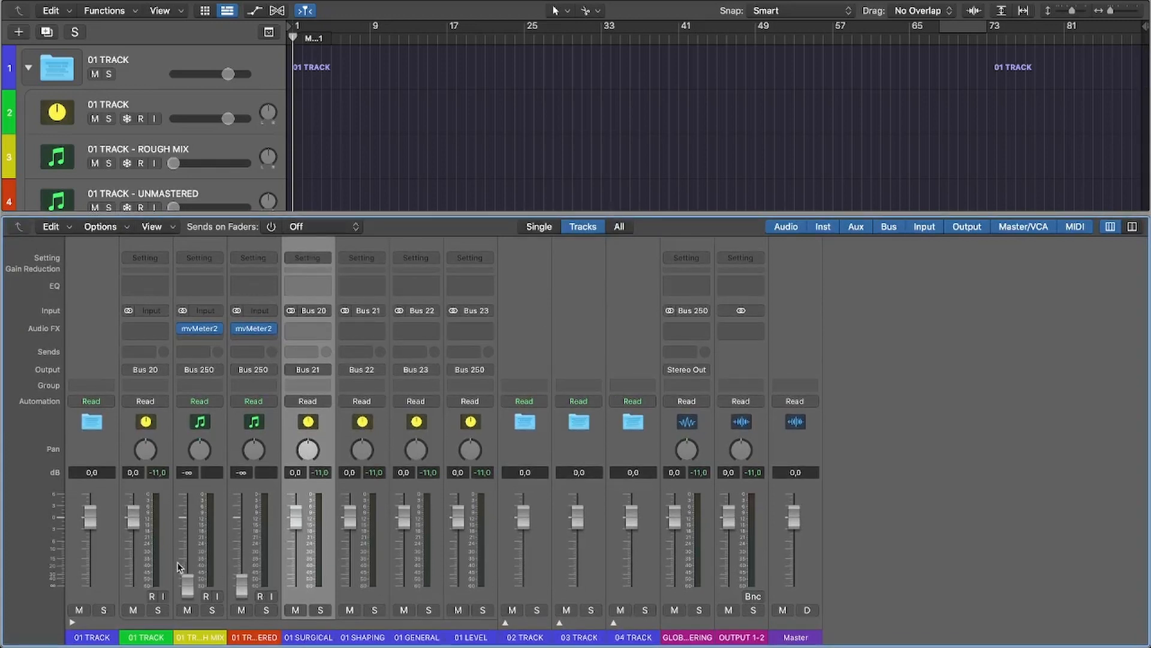
click(143, 556)
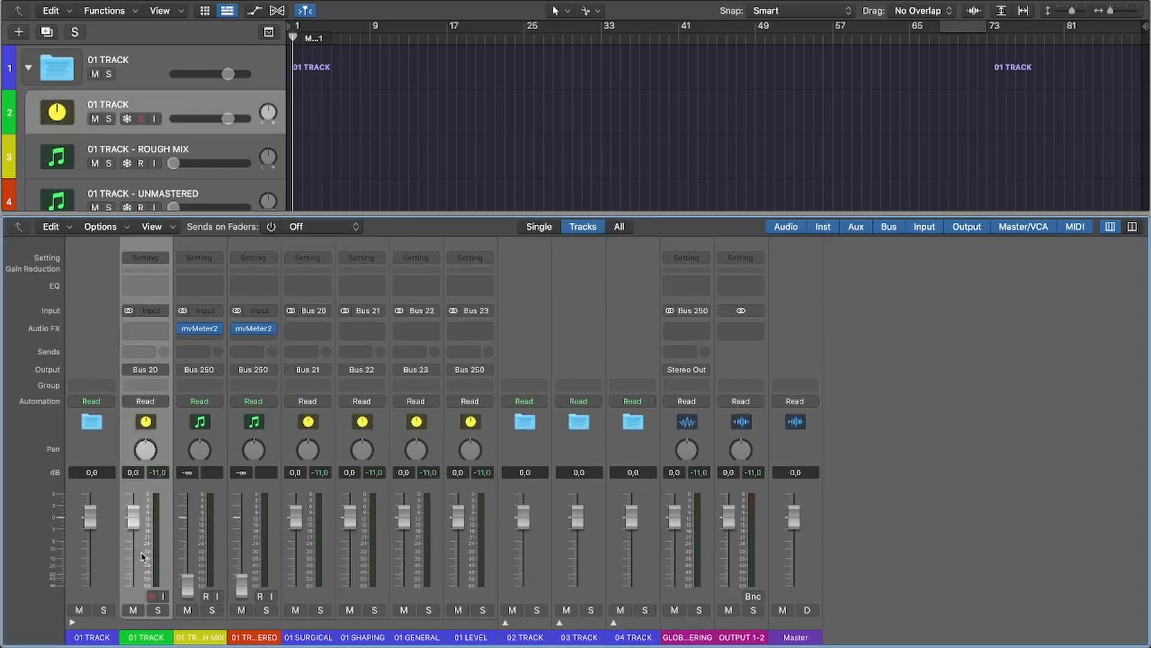
click(313, 559)
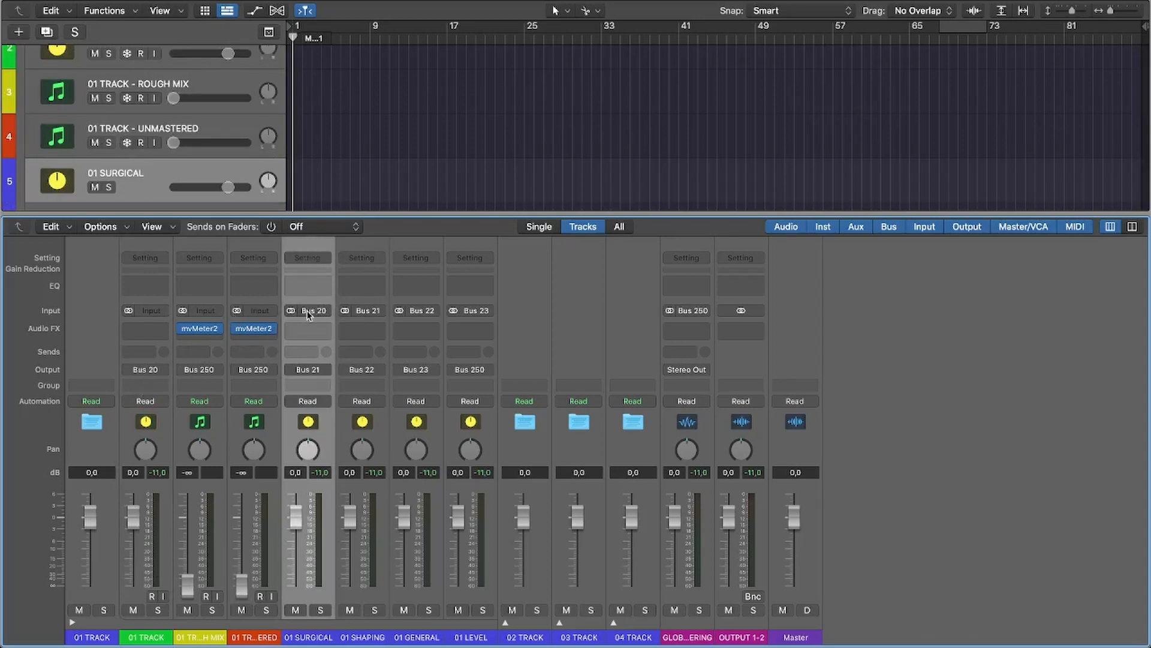
click(366, 562)
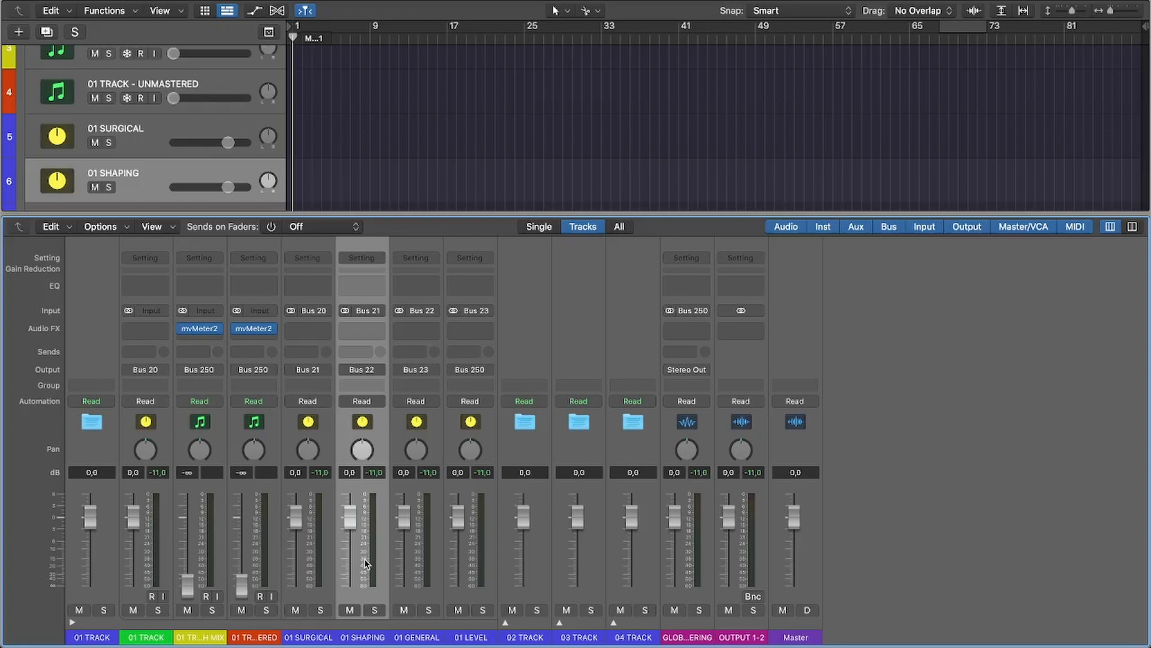
click(414, 555)
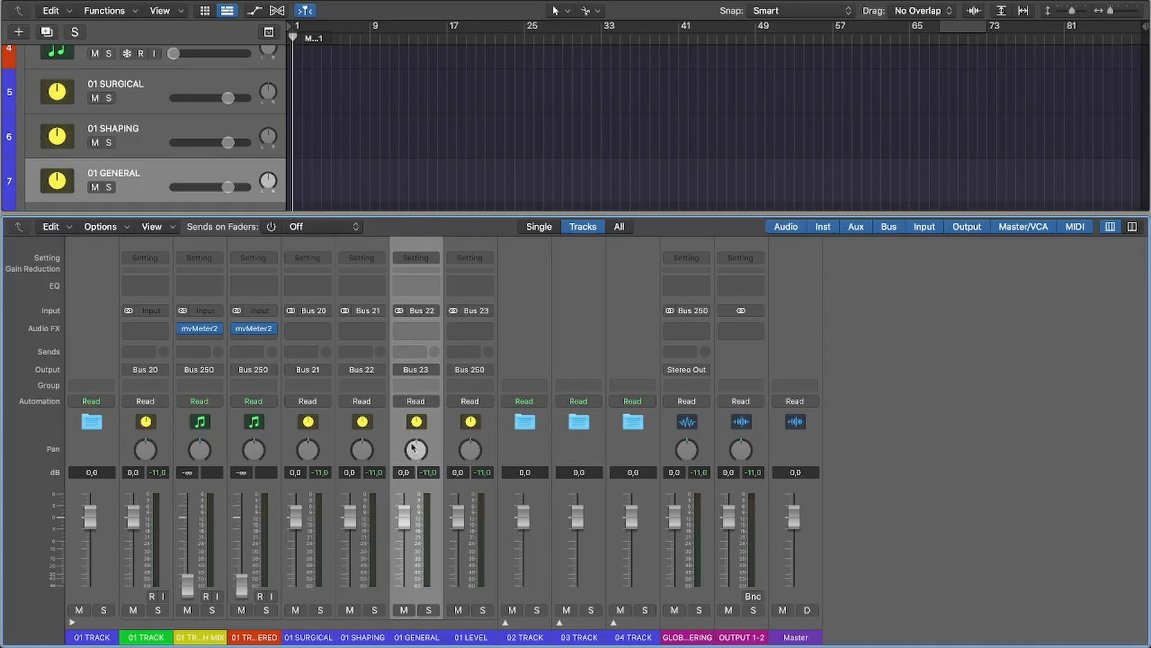
click(309, 554)
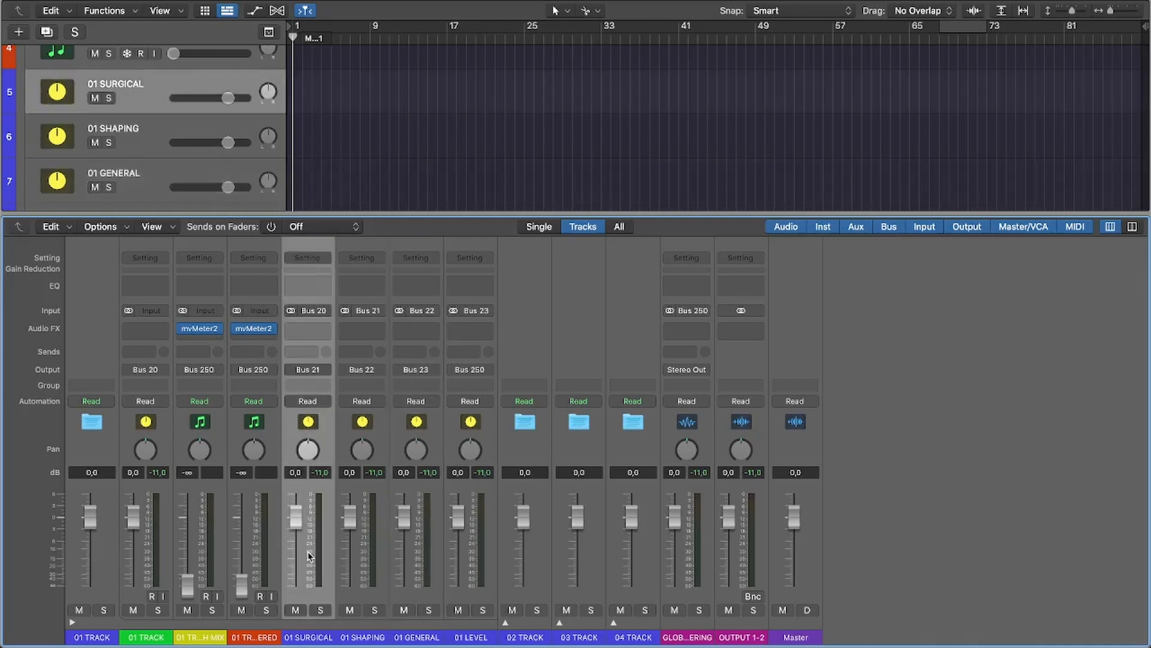
click(355, 559)
click(418, 565)
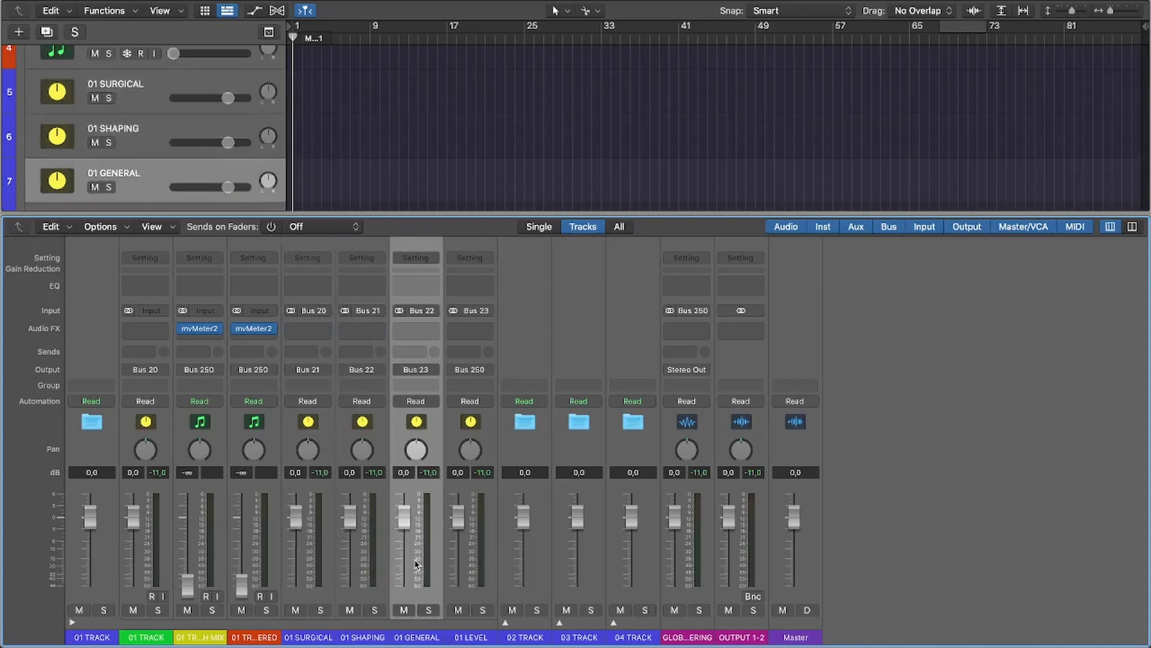
click(473, 559)
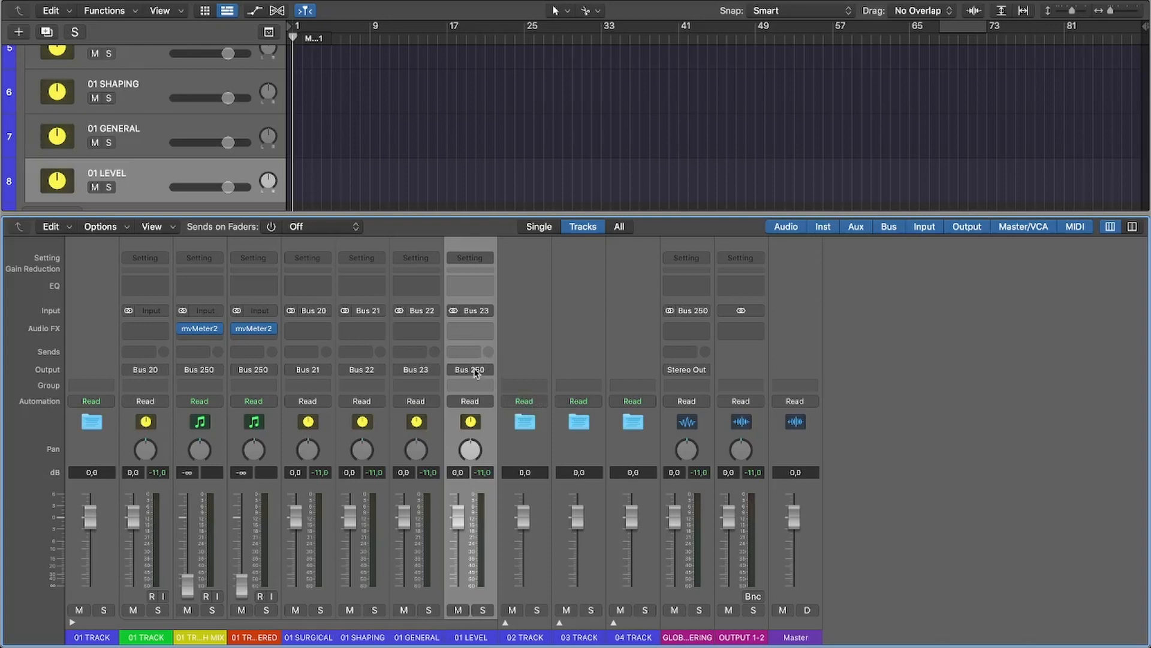
click(688, 562)
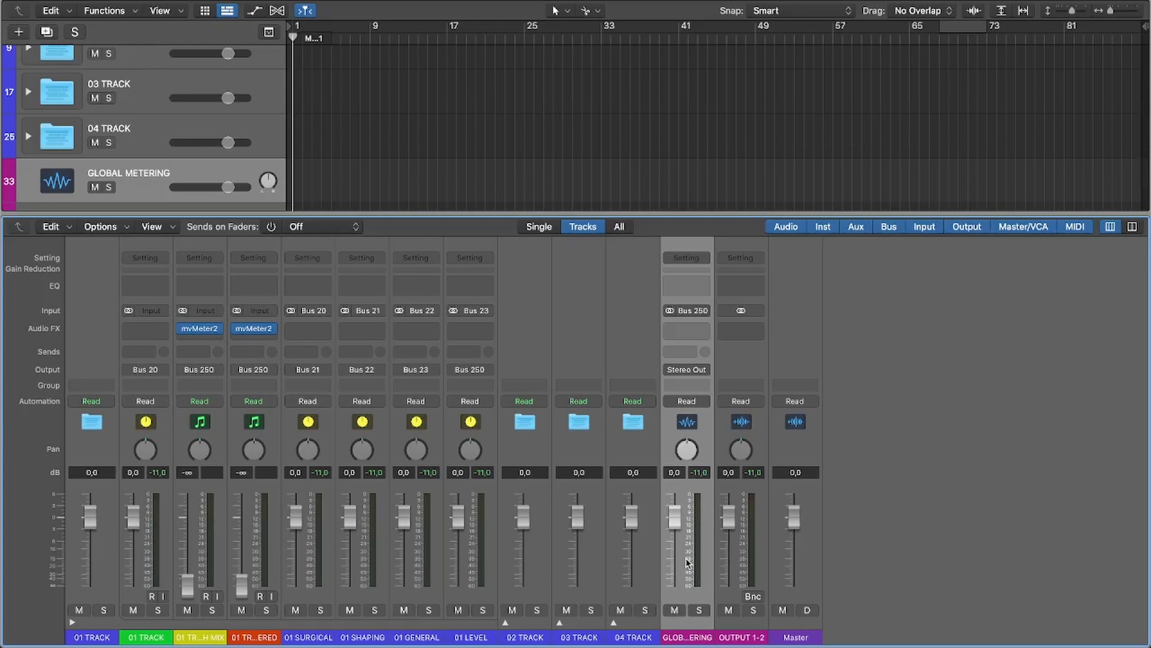
key(x)
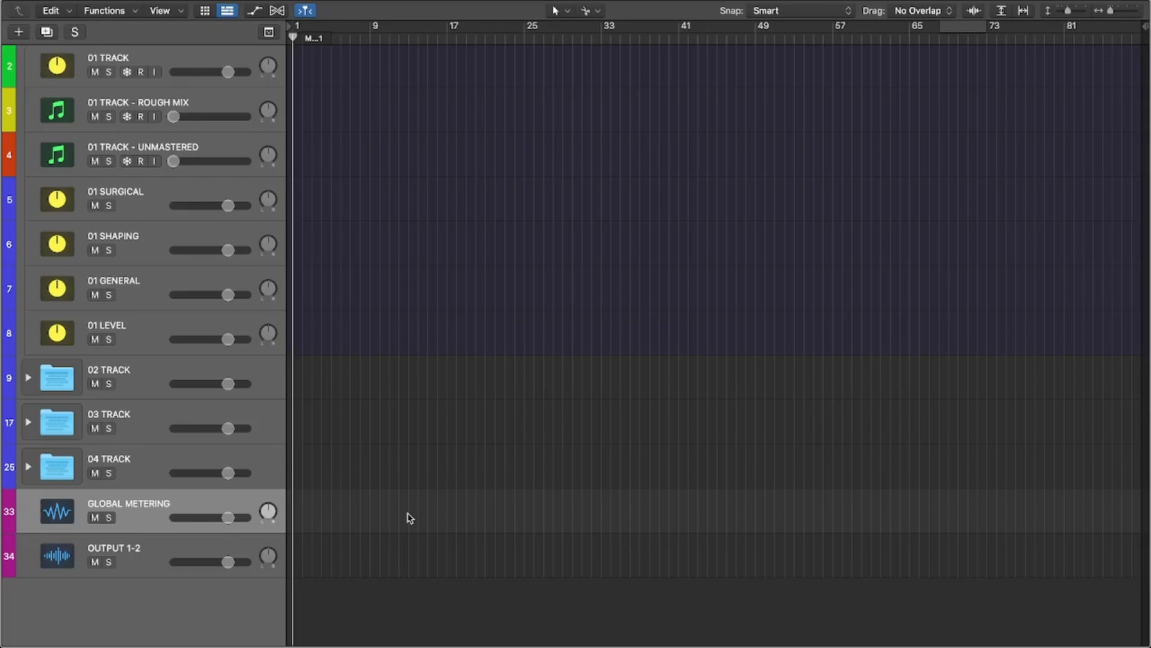
Inspect the OUTPUT 1-2 channel strip in the mixer, and return to the full track view
key(x)
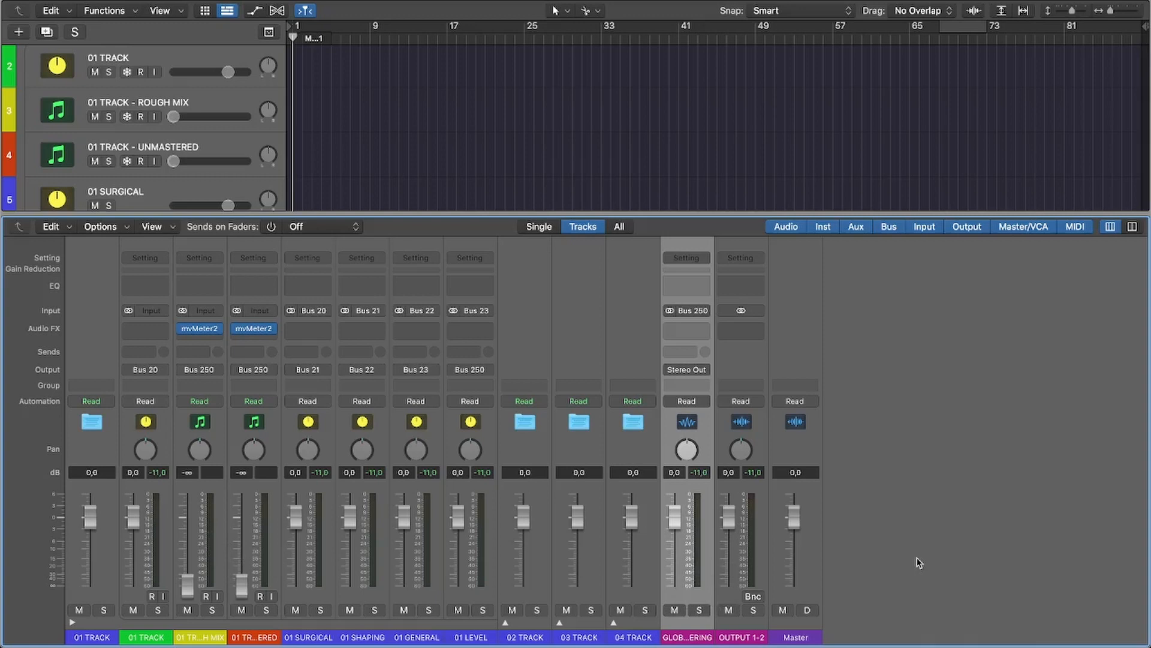
click(748, 549)
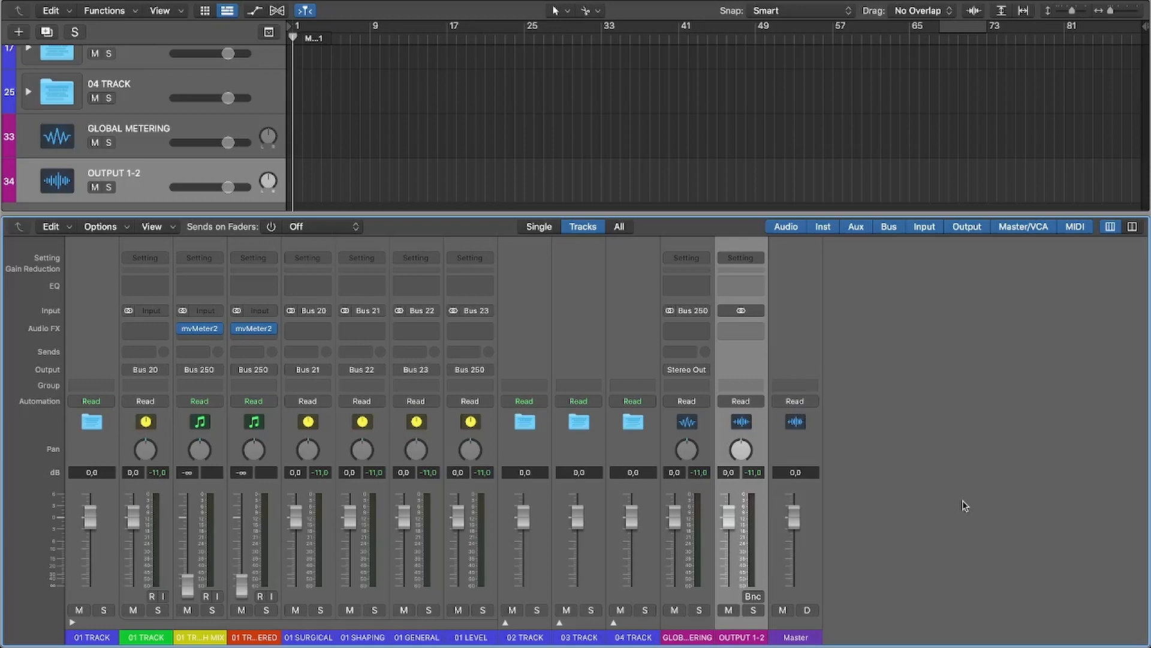
key(x)
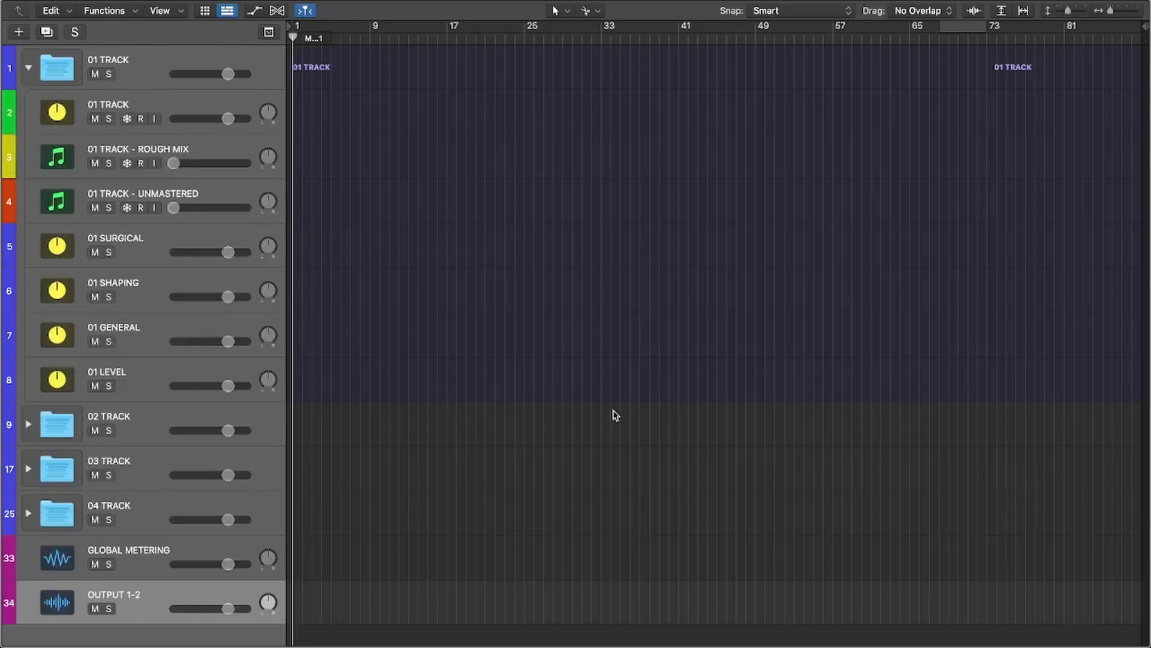
Collapse the 01 TRACK stack, inspect the tracks inside the 02 TRACK stack, and collapse it again
click(28, 68)
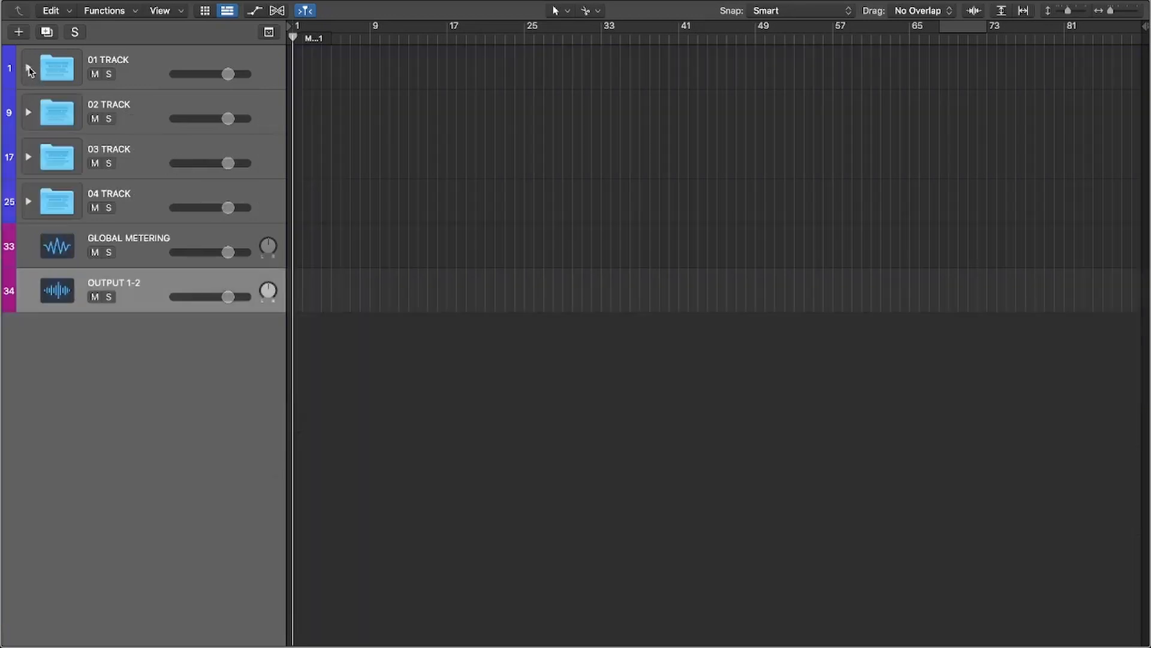
click(29, 113)
click(124, 106)
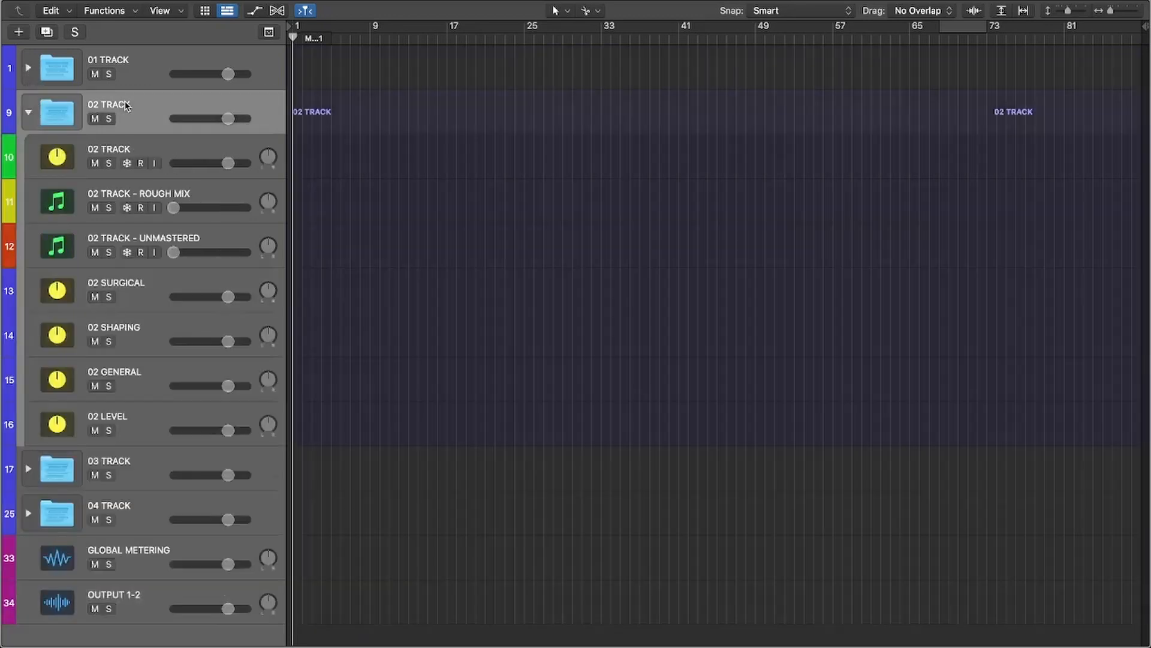
click(29, 113)
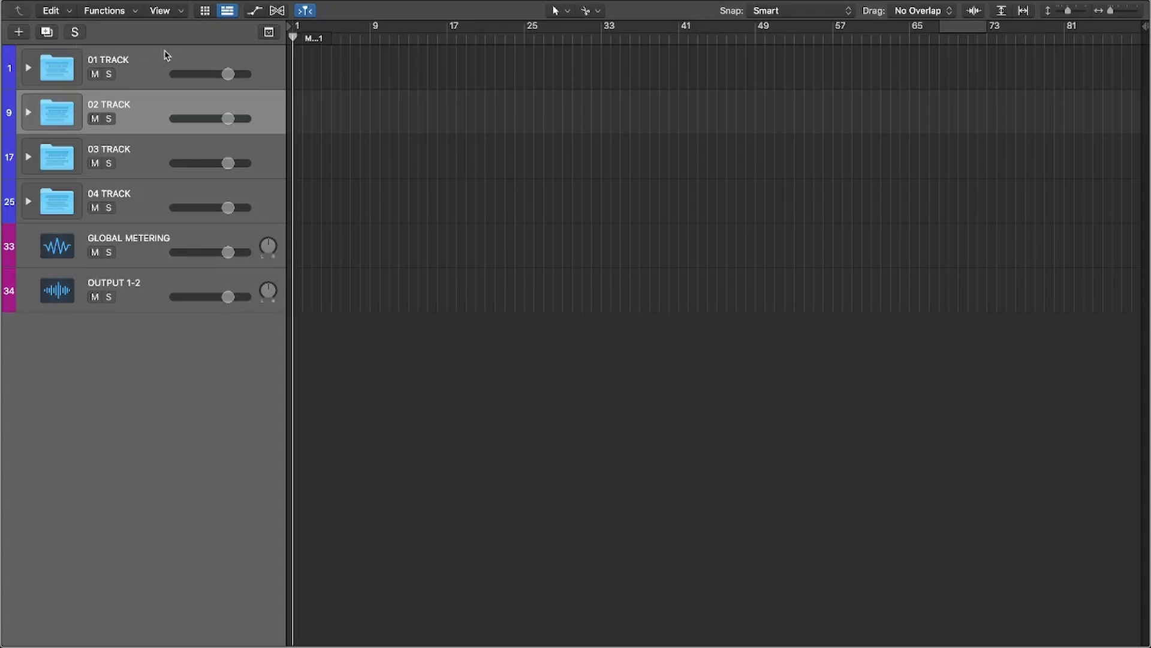
Add the Crying Session (Radio MIX) WAV file from Finder to the 01 TRACK audio track at bar 1, without importing its tempo information
click(138, 68)
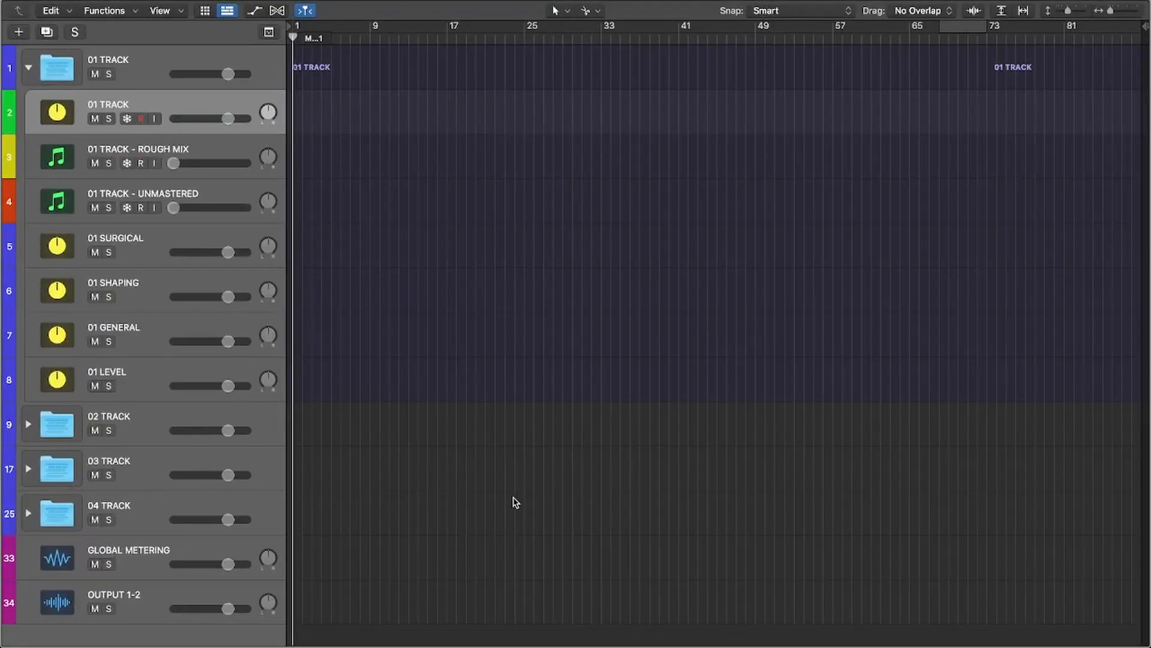
key(super+Tab)
key(super+Tab)
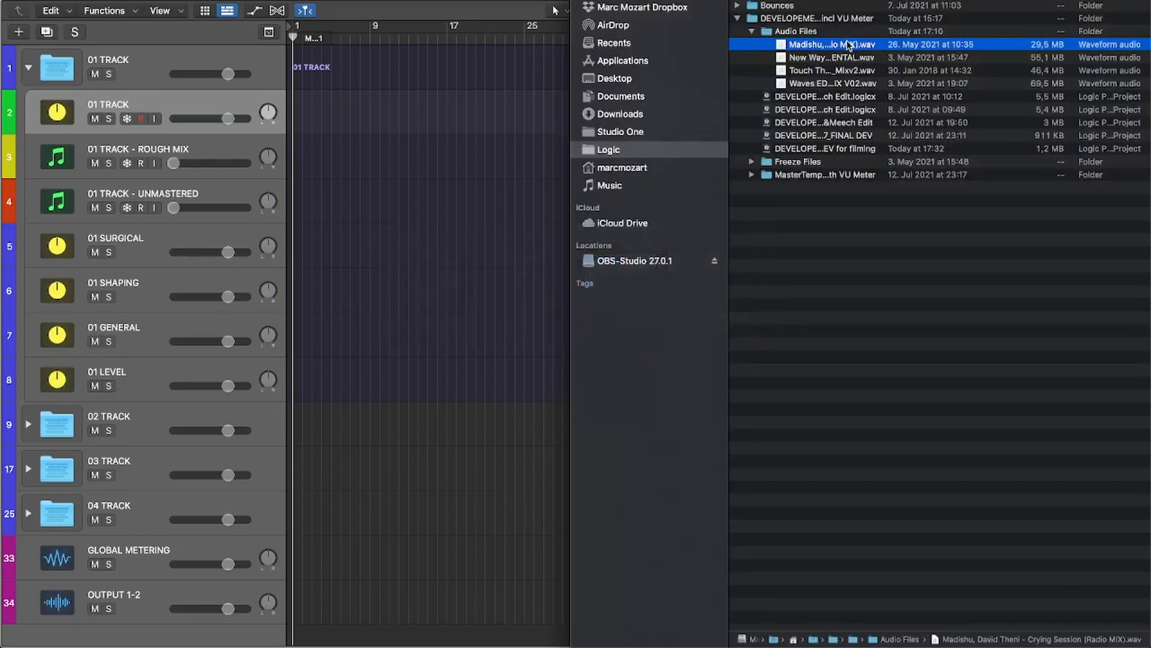
drag(849, 44, 294, 119)
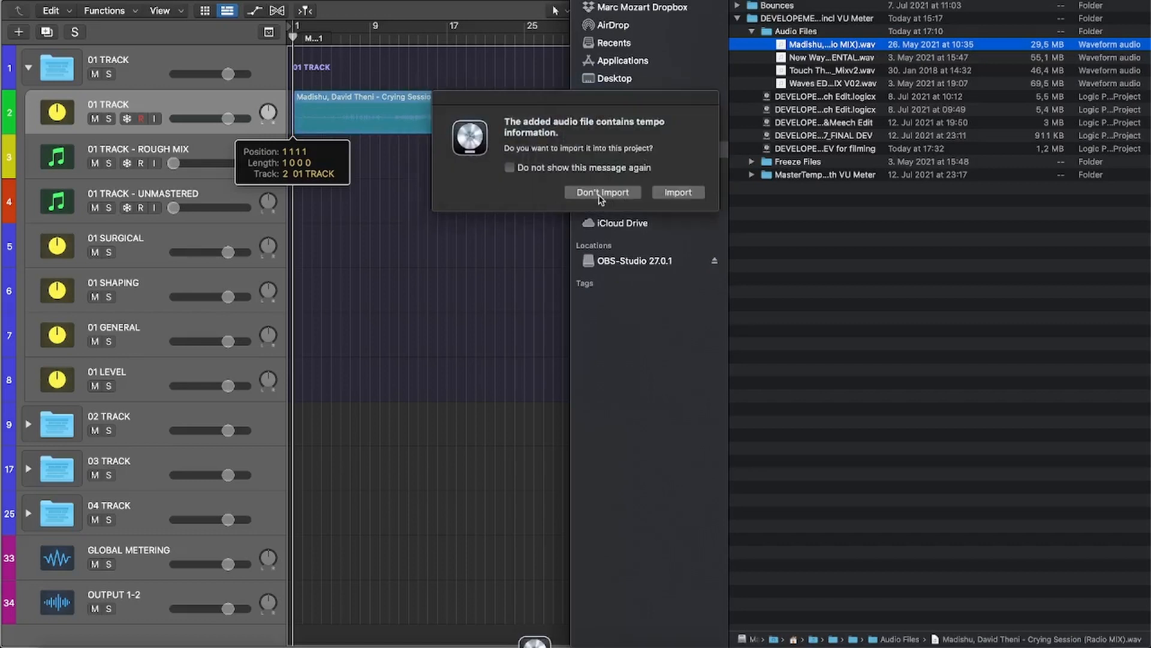
click(599, 193)
click(599, 188)
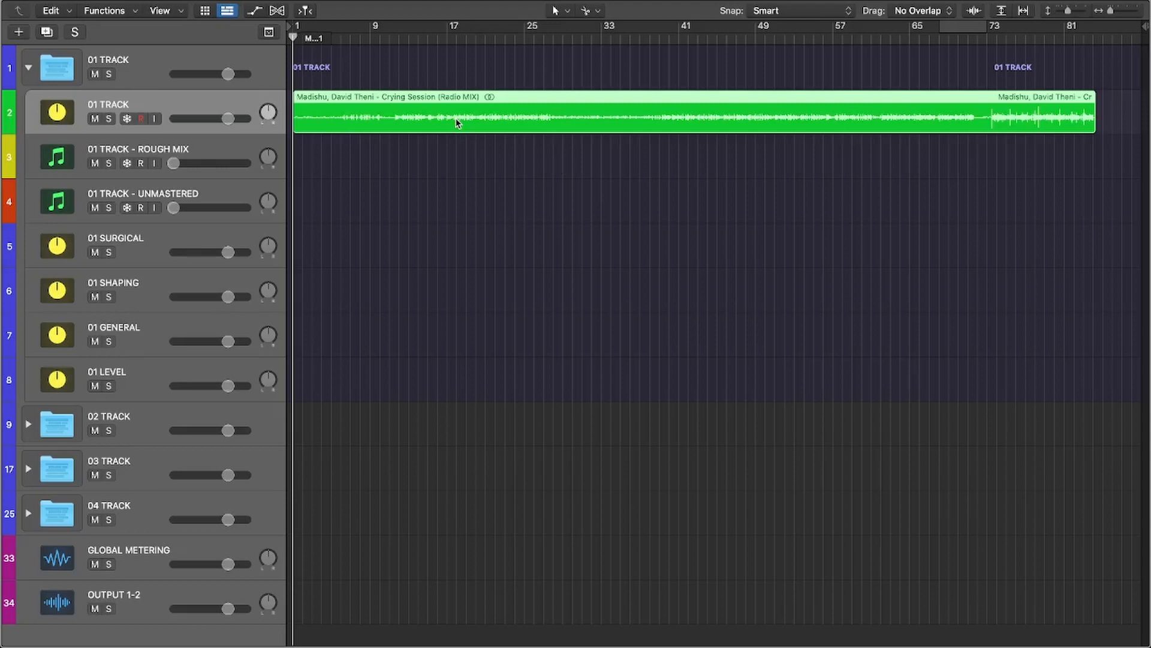
Copy the Crying Session audio region onto the 01 TRACK - UNMASTERED track at the same start position
drag(456, 123, 454, 186)
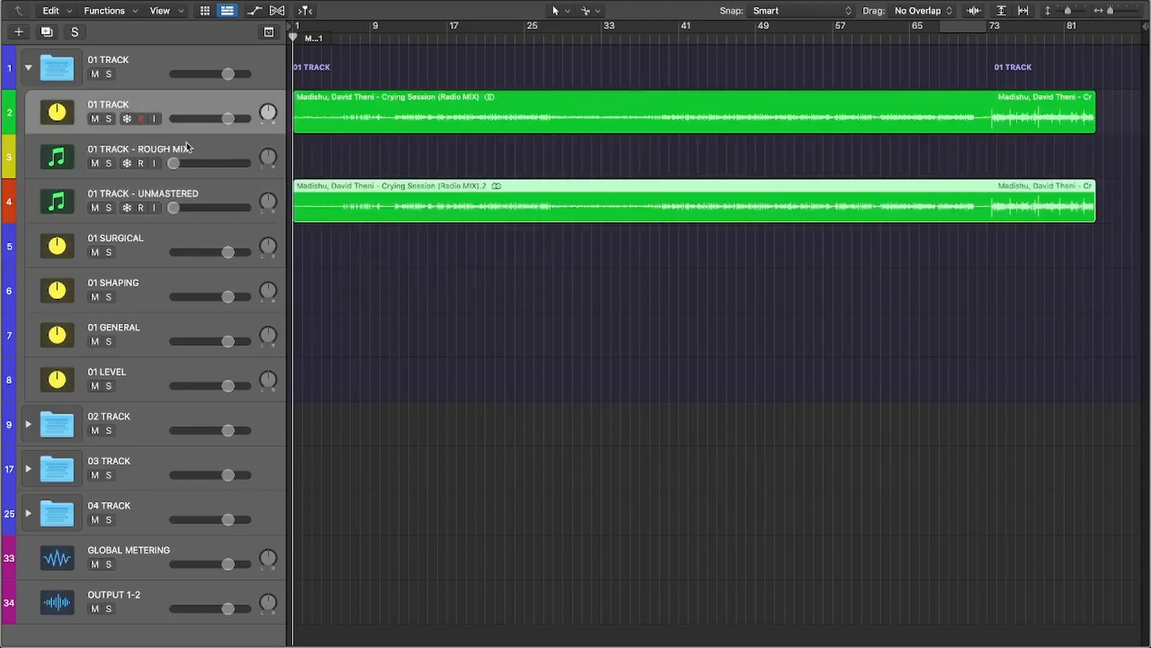
click(245, 155)
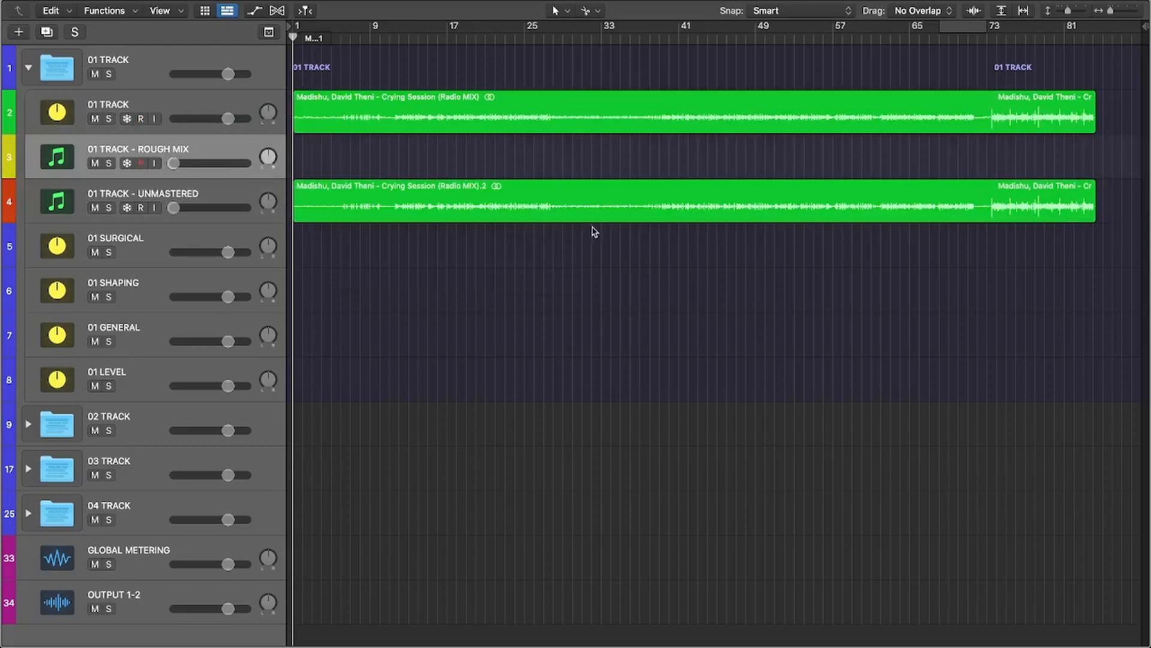
click(608, 204)
click(227, 148)
key(h)
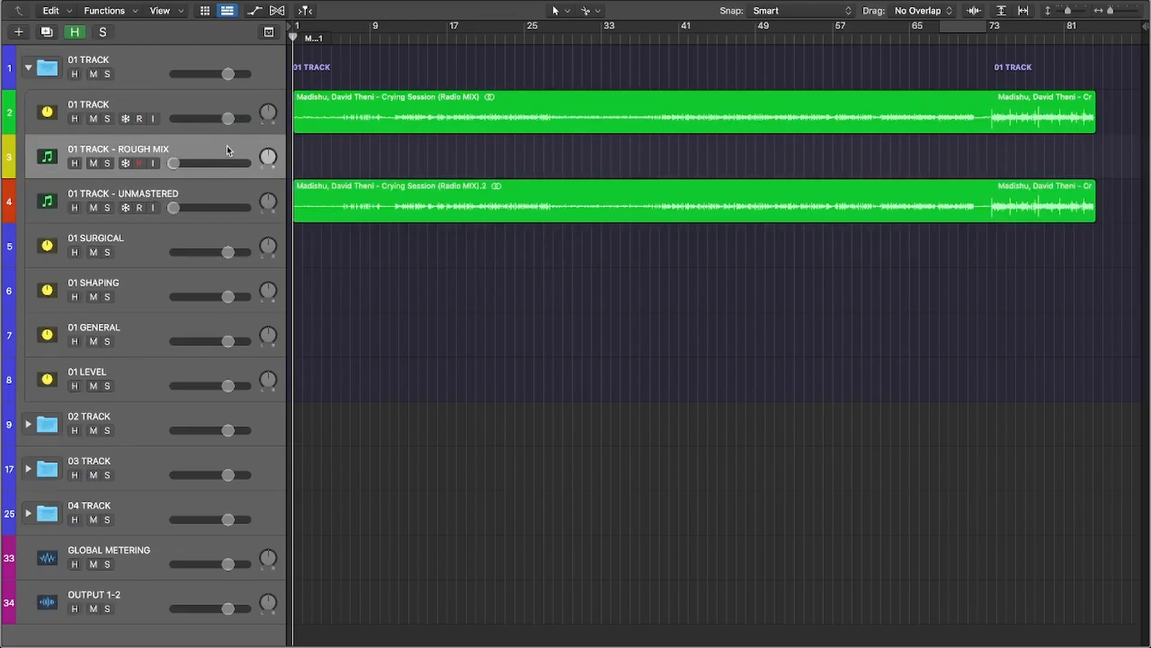
key(h)
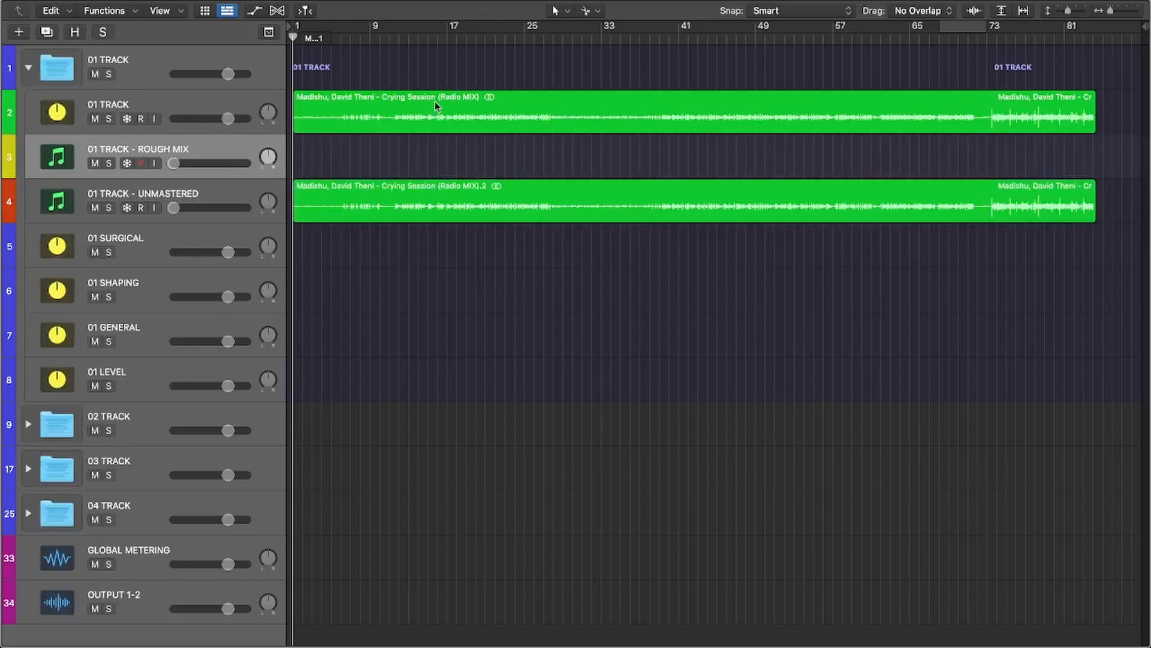
Select the 01 TRACK audio track and play the project from the start to check the signal through its processing chain
click(535, 193)
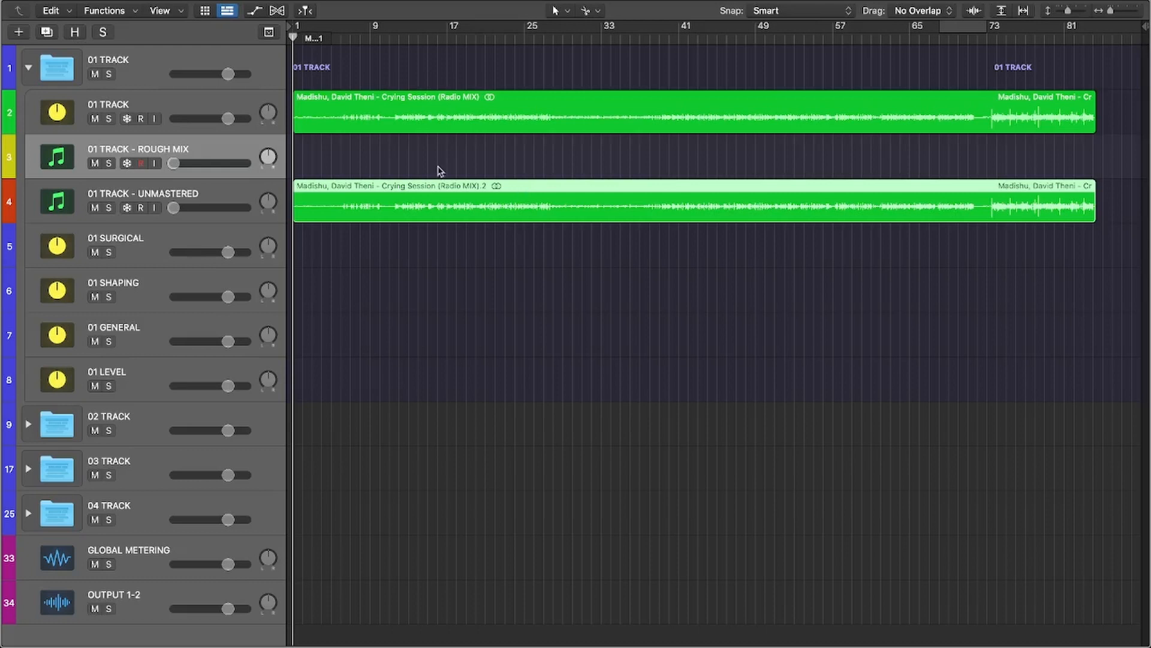
click(215, 110)
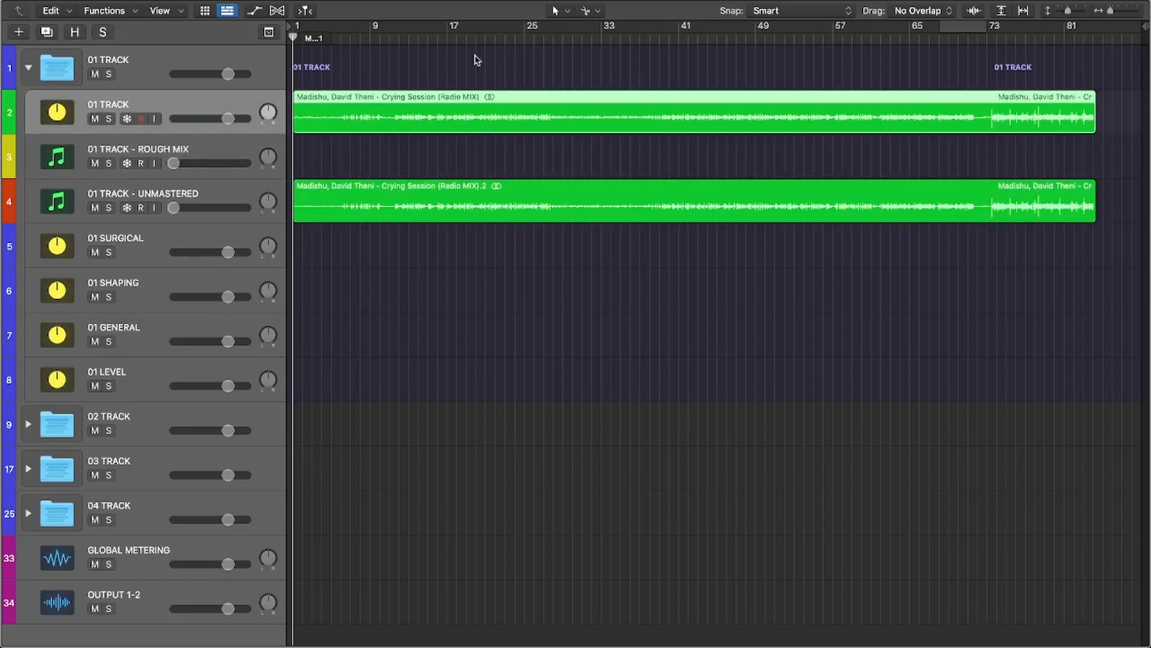
key(space)
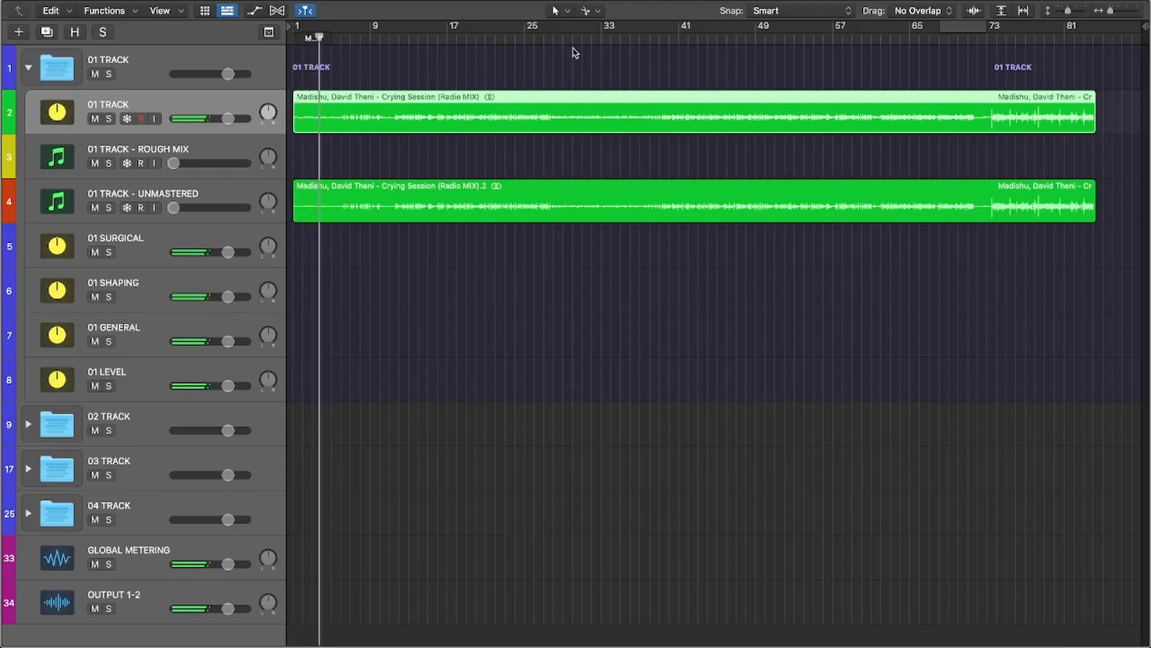
Show the mixer and view the mvMeter2 plug-in on the 01 TRACK - ROUGH MIX channel, closing its window again
key(x)
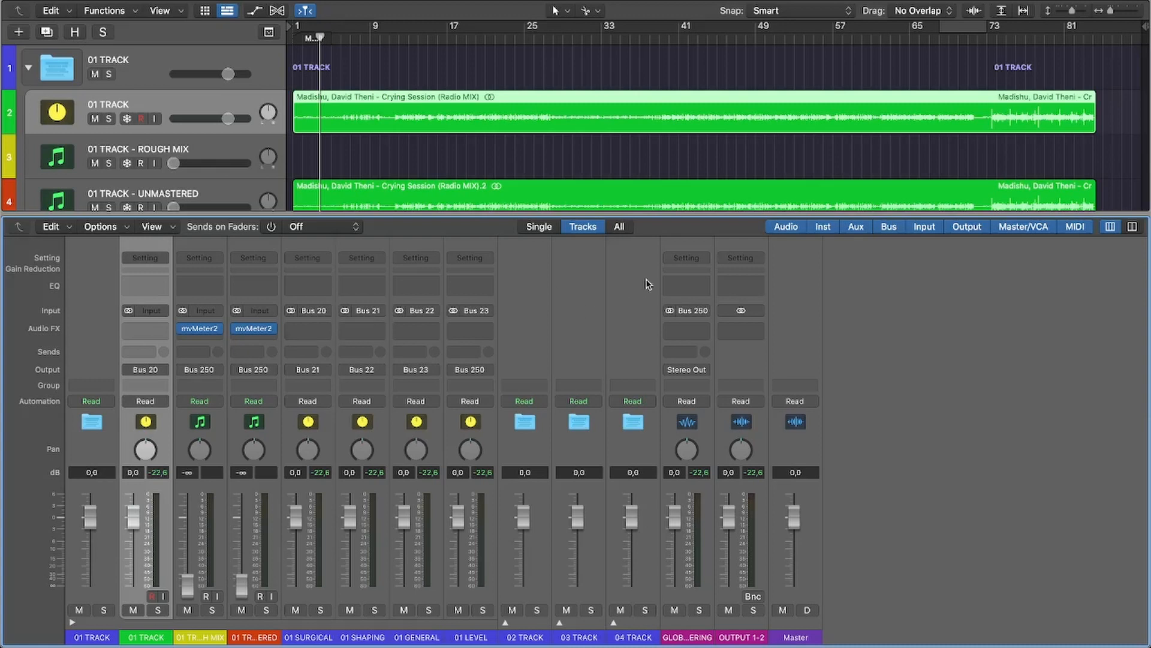
click(203, 330)
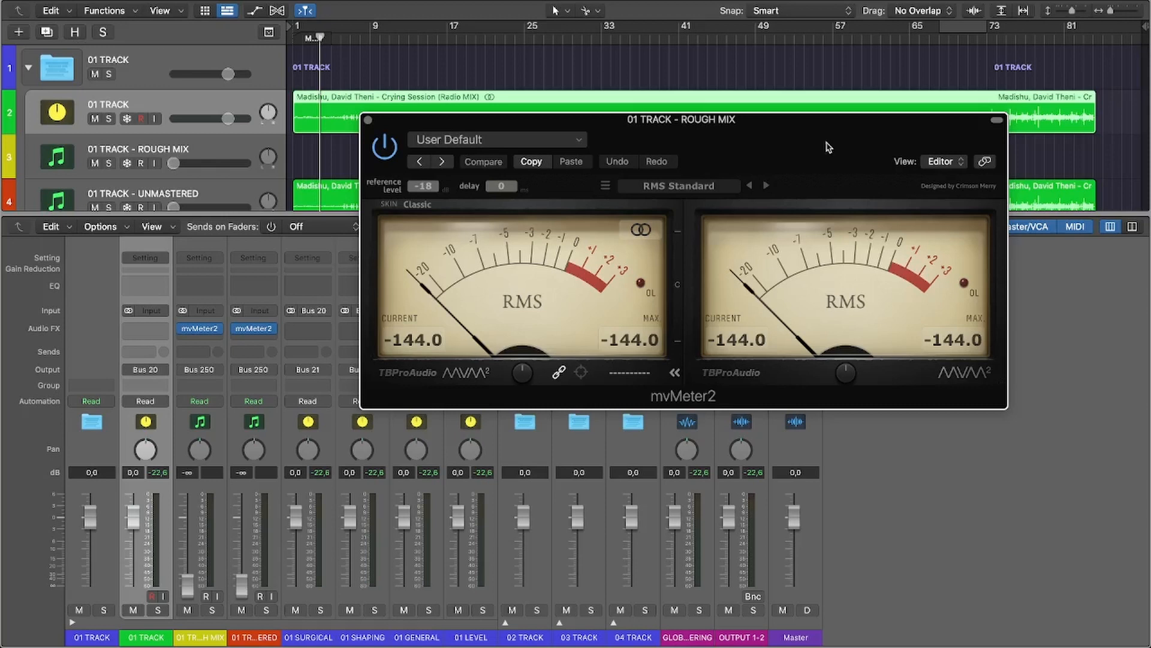
click(368, 119)
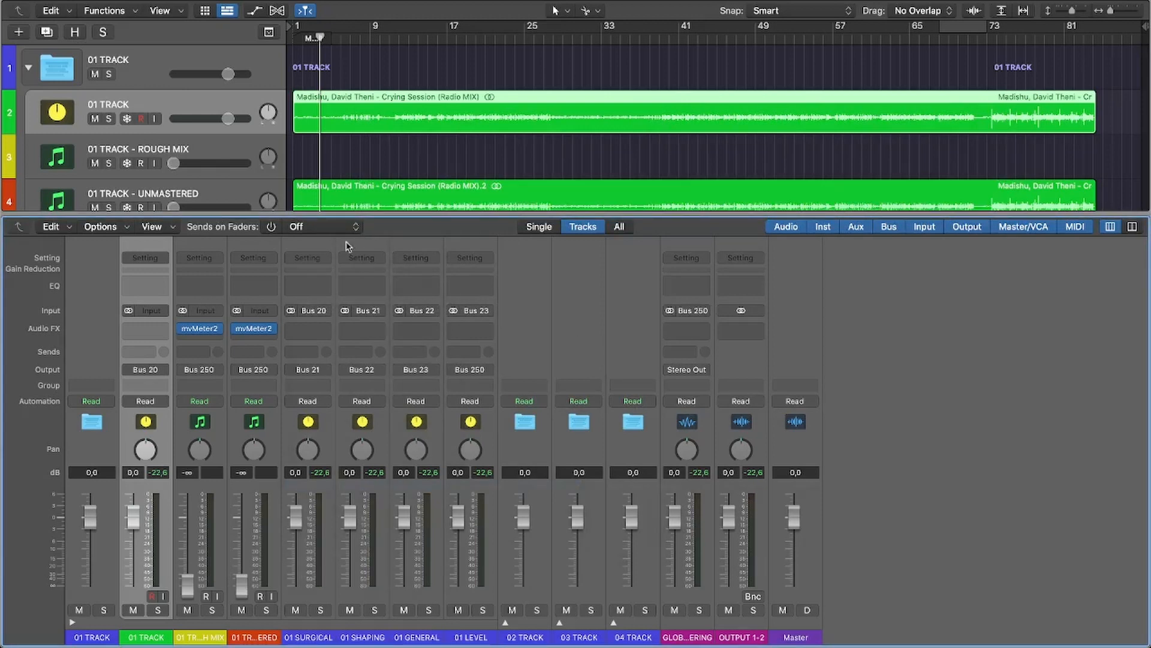
Browse the MasterTemple [Pro] user channel strip categories available for the 01 SURGICAL channel without loading a setting
click(319, 258)
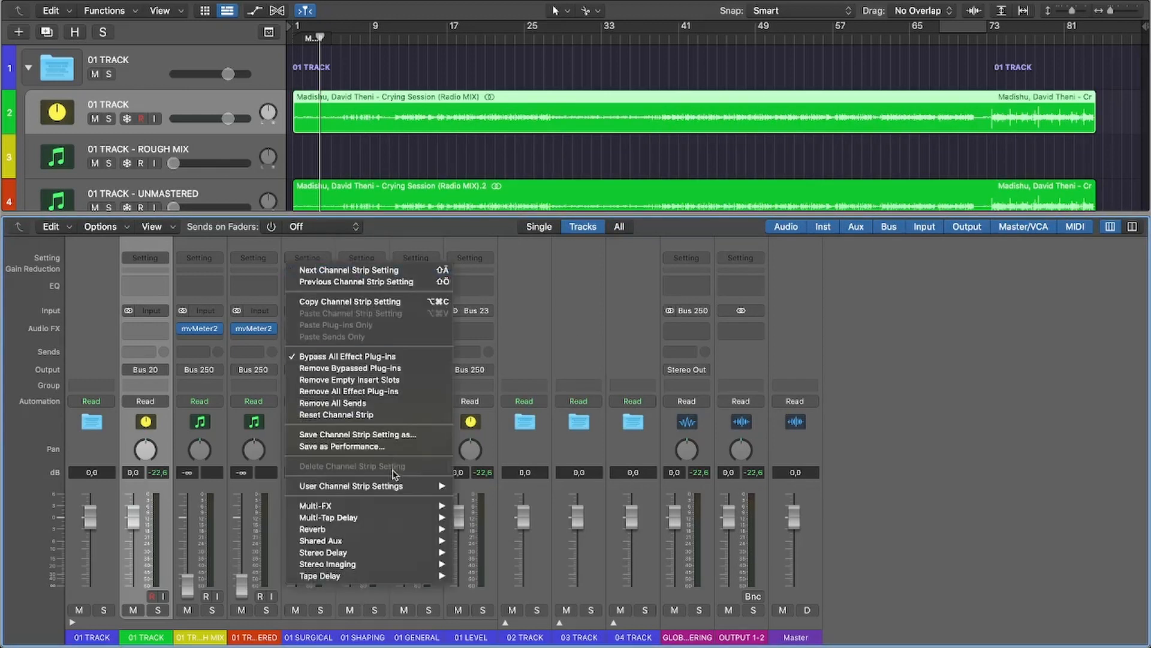
mouse_move(395, 491)
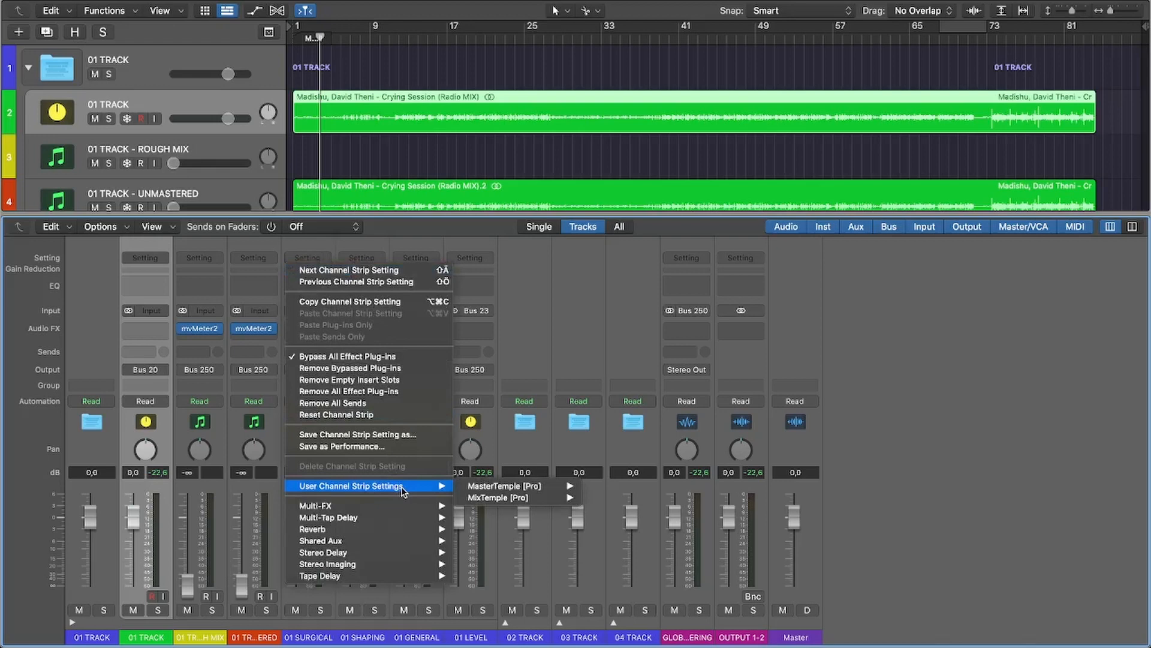
click(555, 342)
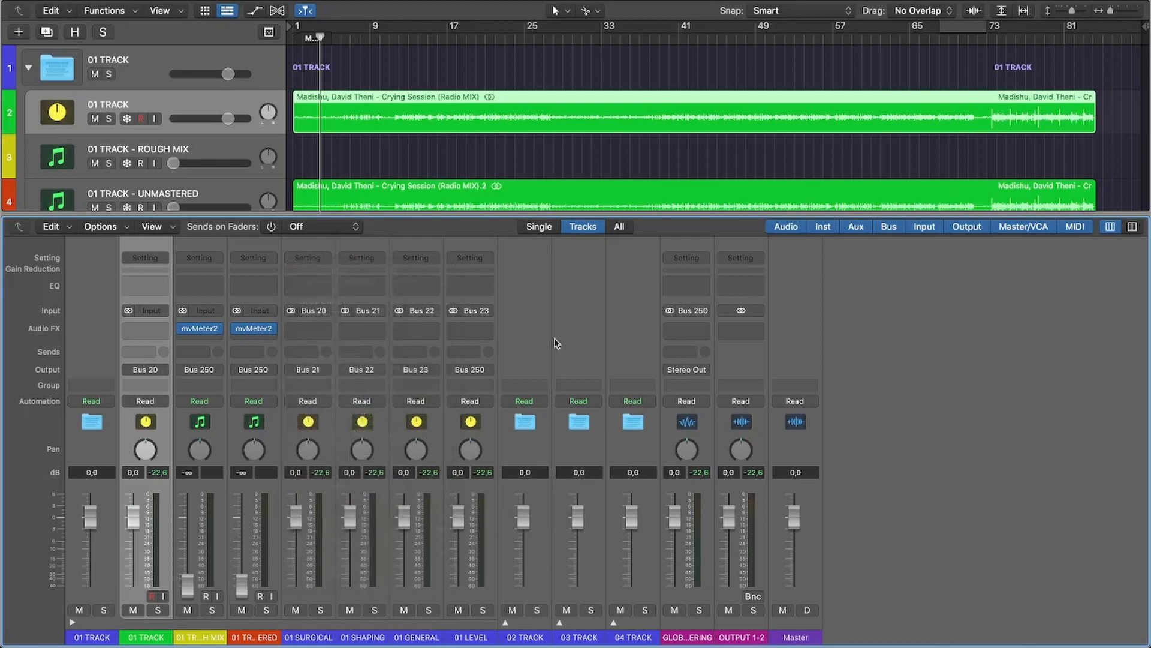
click(304, 257)
mouse_move(396, 489)
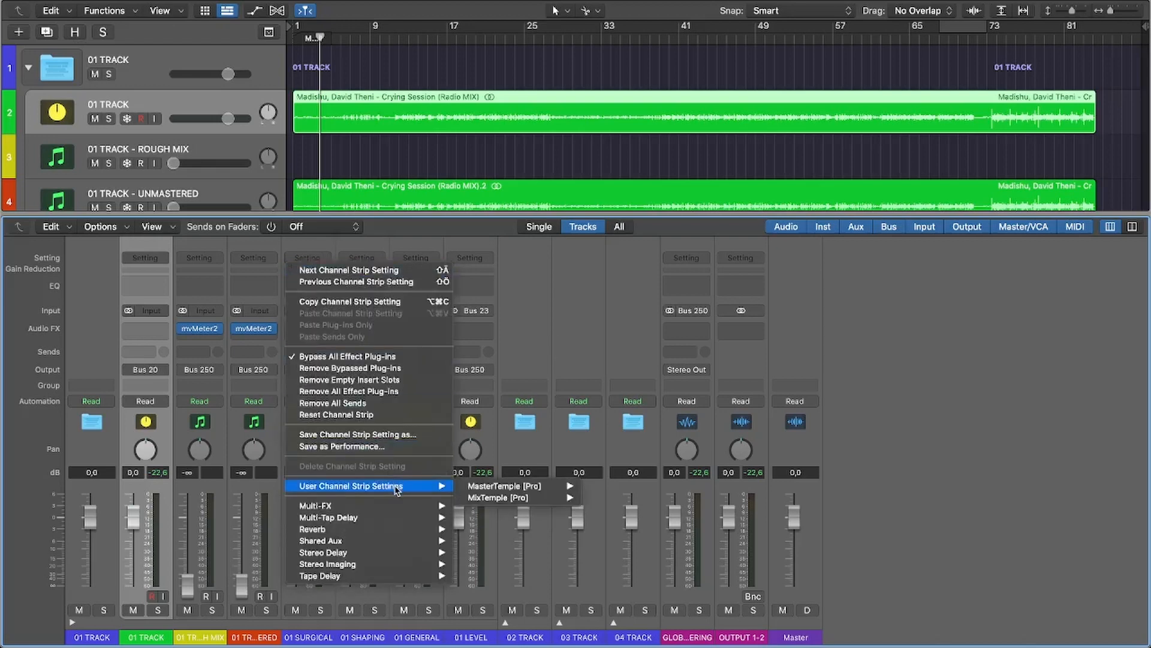
mouse_move(508, 488)
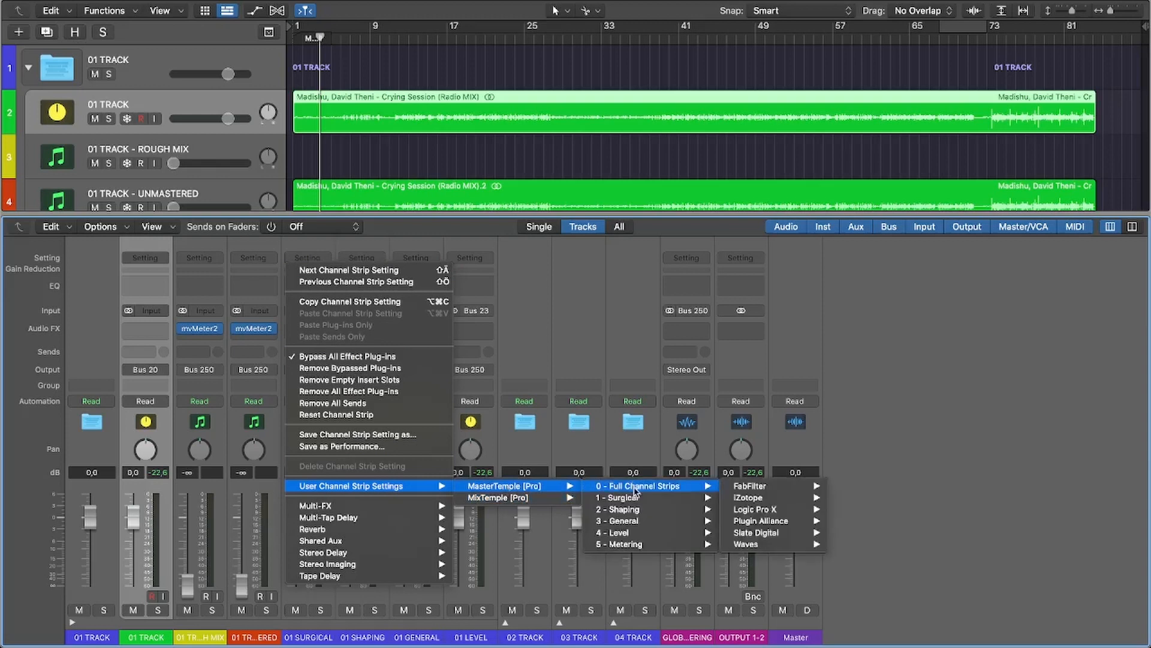
mouse_move(635, 510)
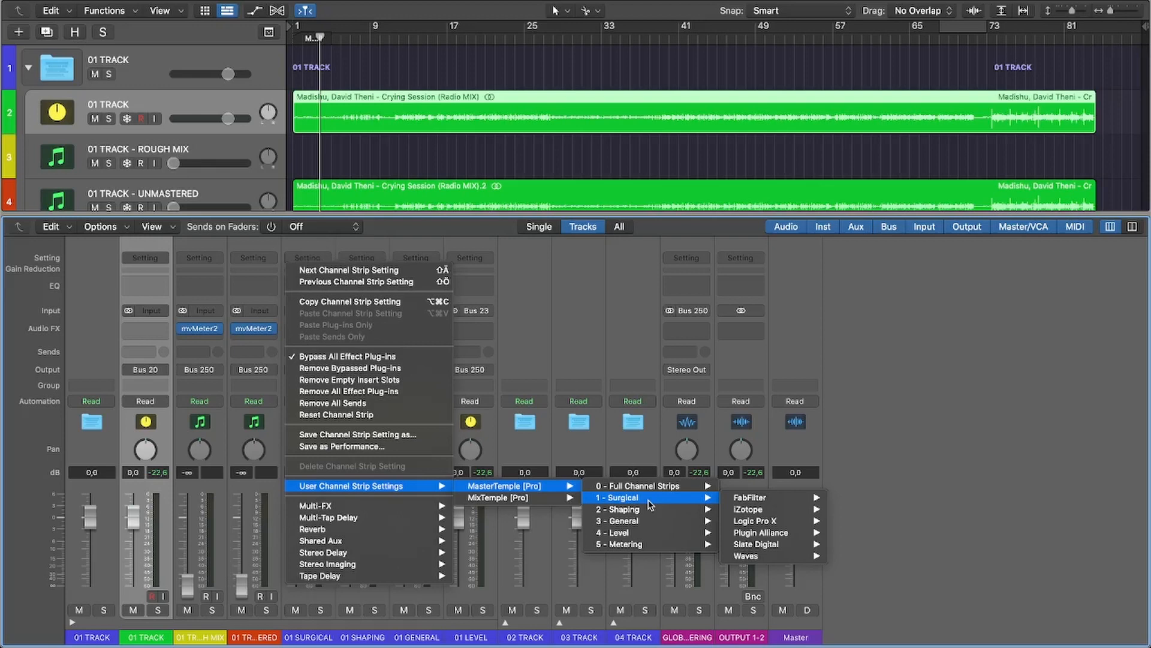
click(558, 292)
Browse the MasterTemple [Pro] full channel strips for the 01 TRACK audio channel by plug-in brand without loading one
click(157, 260)
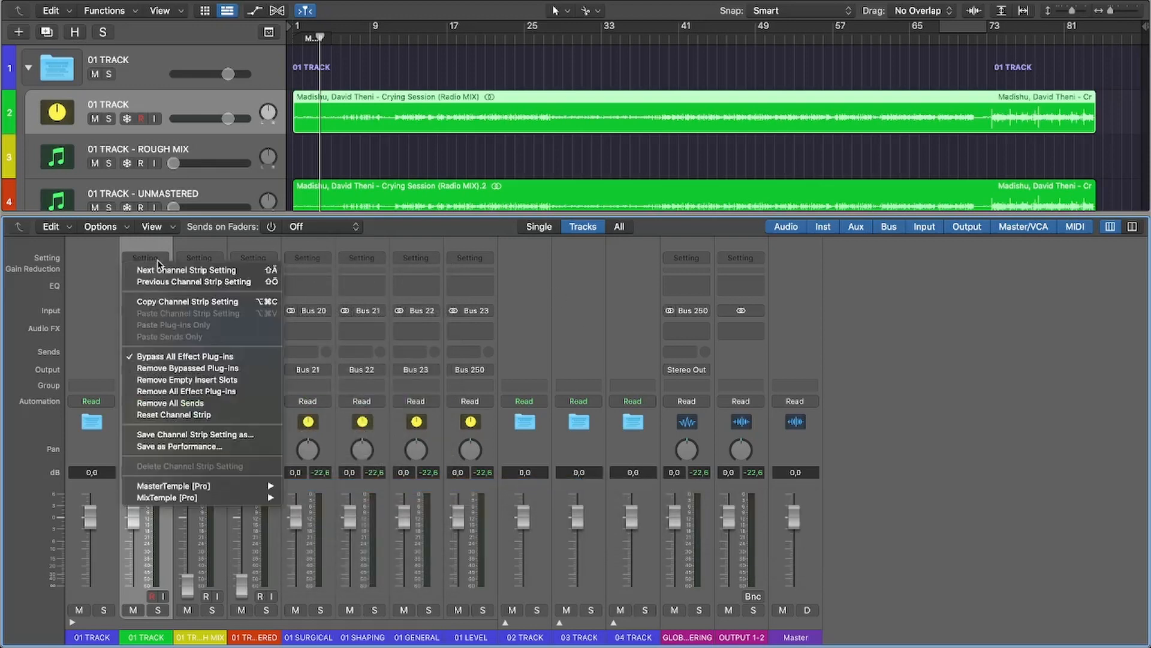
mouse_move(257, 487)
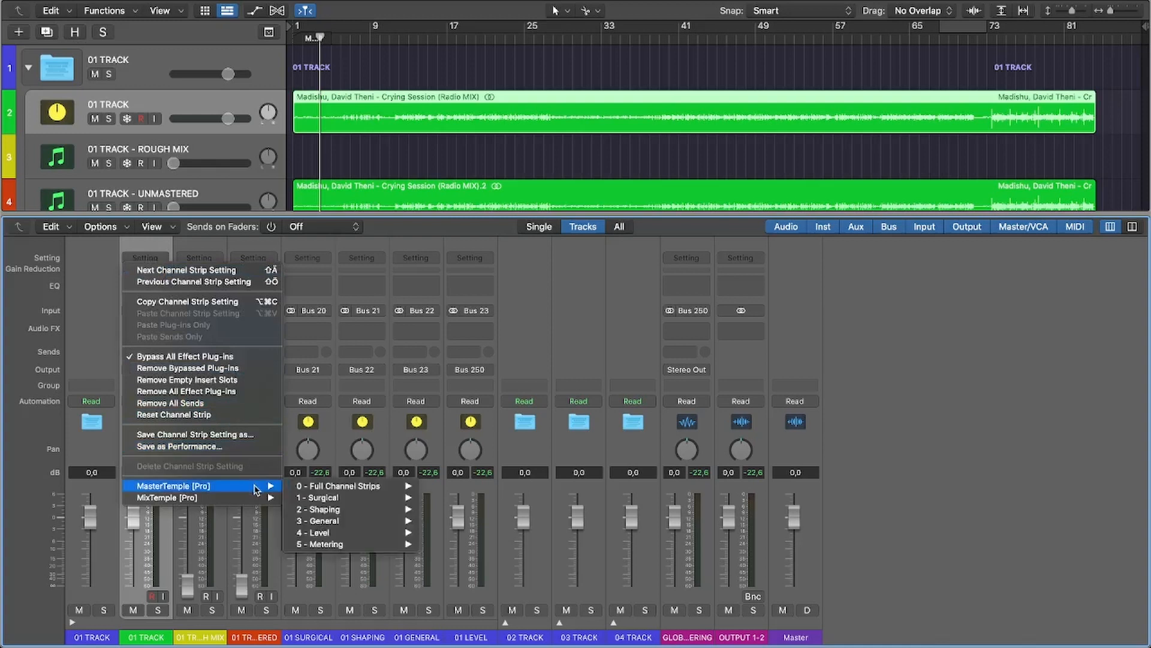
mouse_move(358, 488)
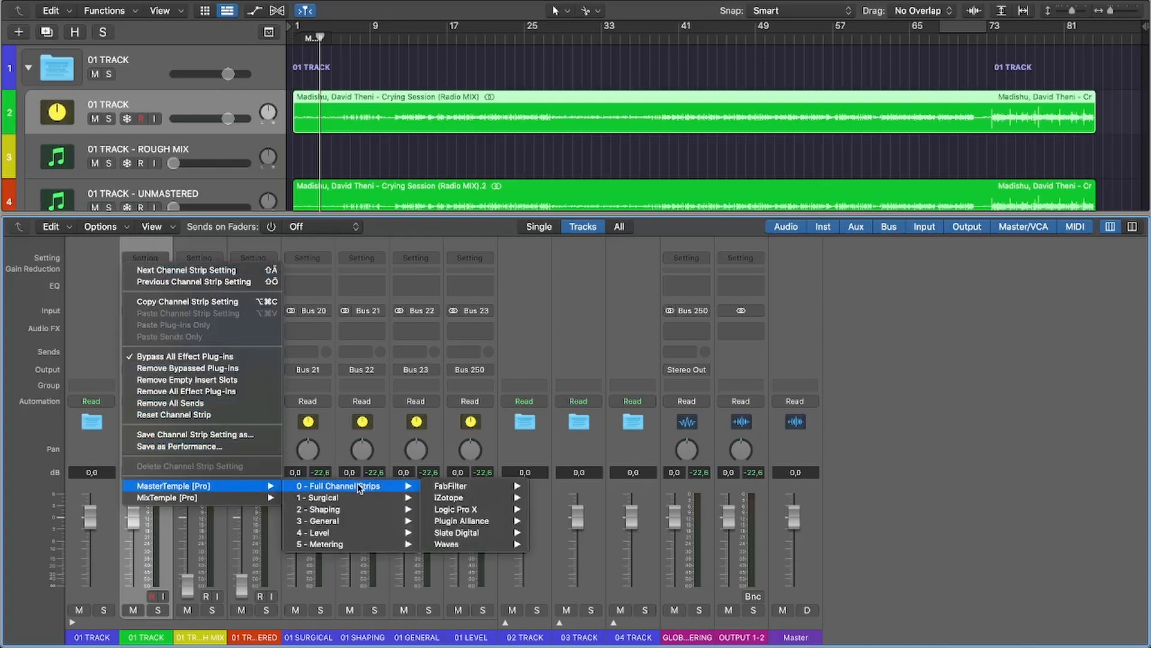
mouse_move(486, 490)
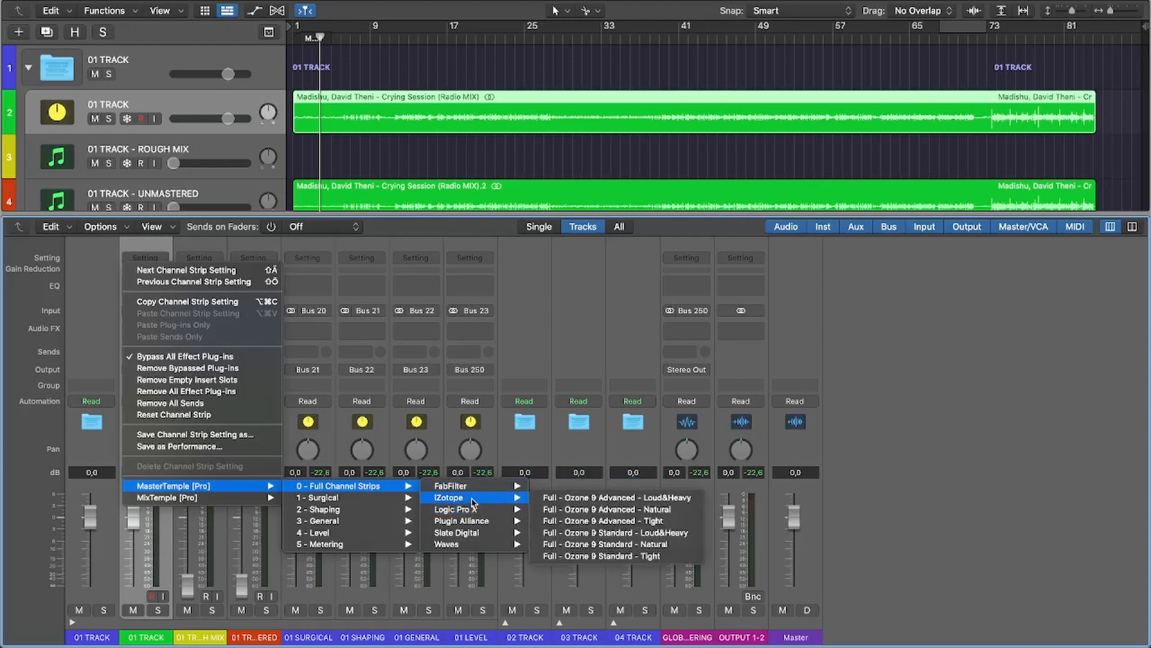
click(560, 334)
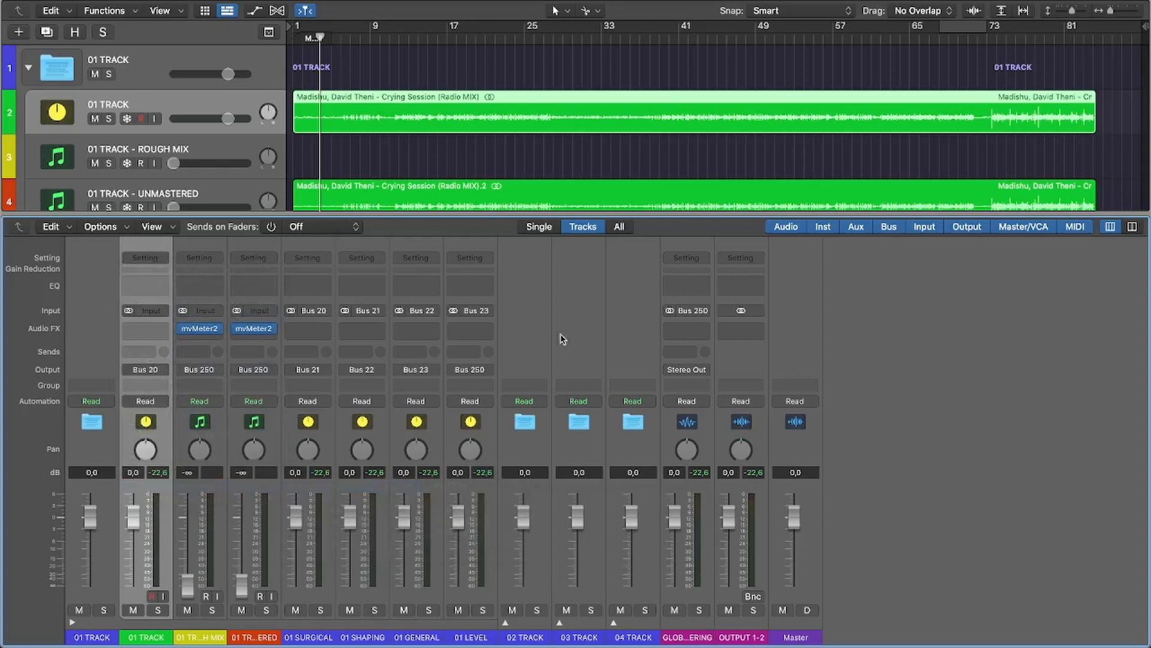
Load the MasterTemple [Pro] channel strip setting Surgical - Waves - Natural onto the 01 SURGICAL channel
click(319, 259)
mouse_move(411, 493)
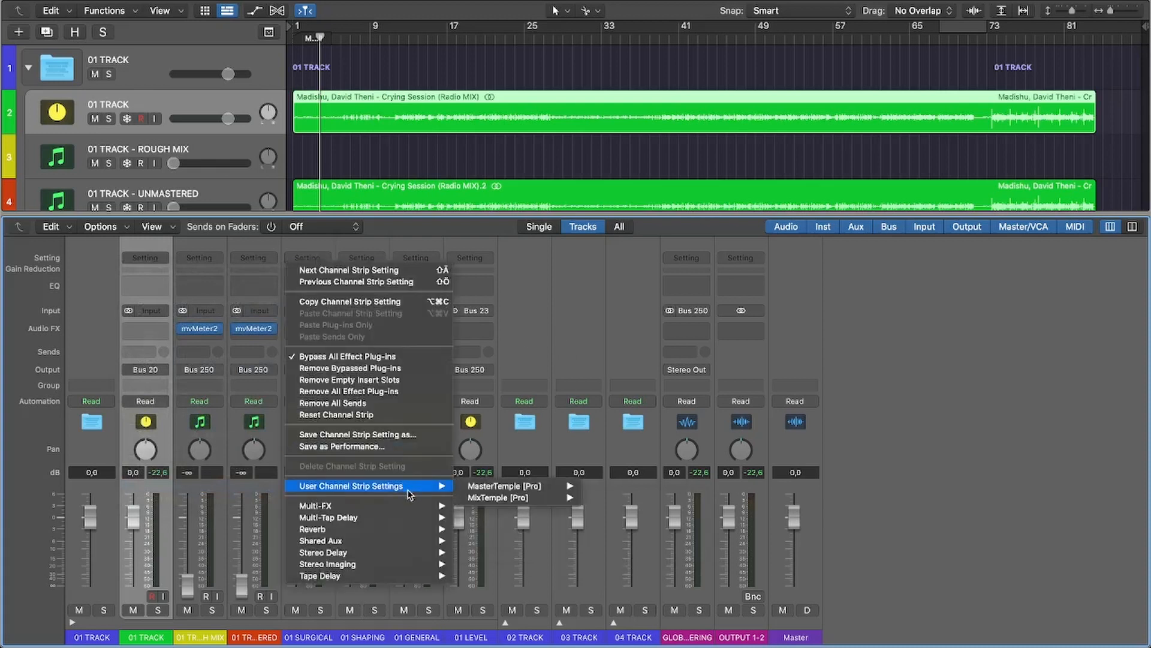
mouse_move(482, 489)
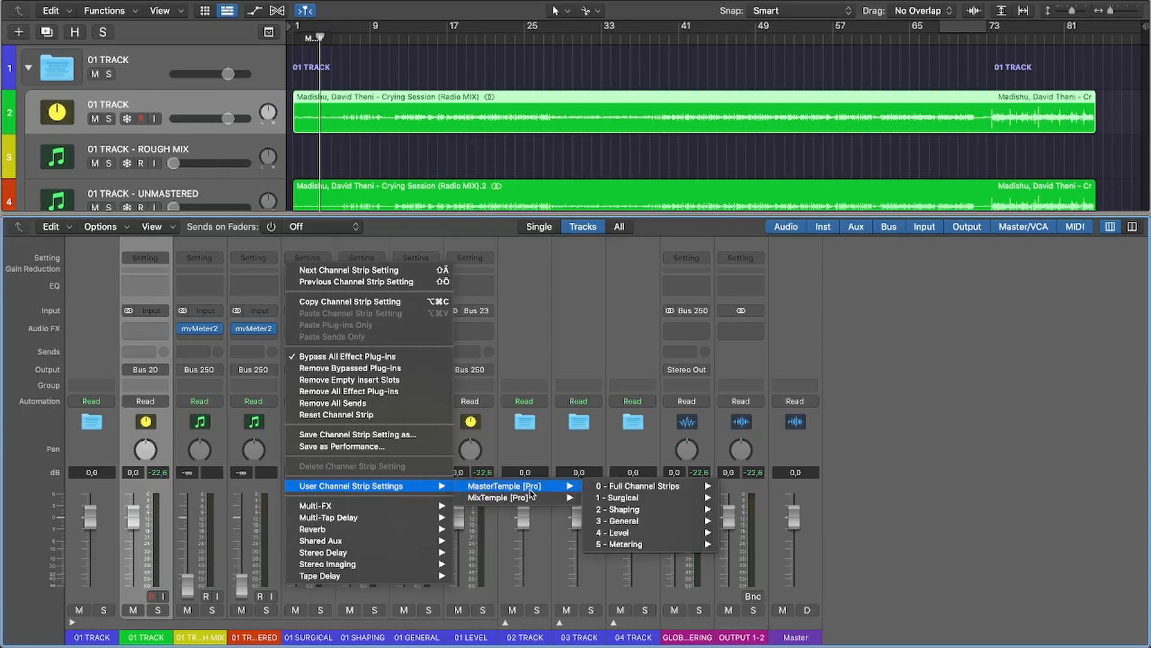
mouse_move(659, 492)
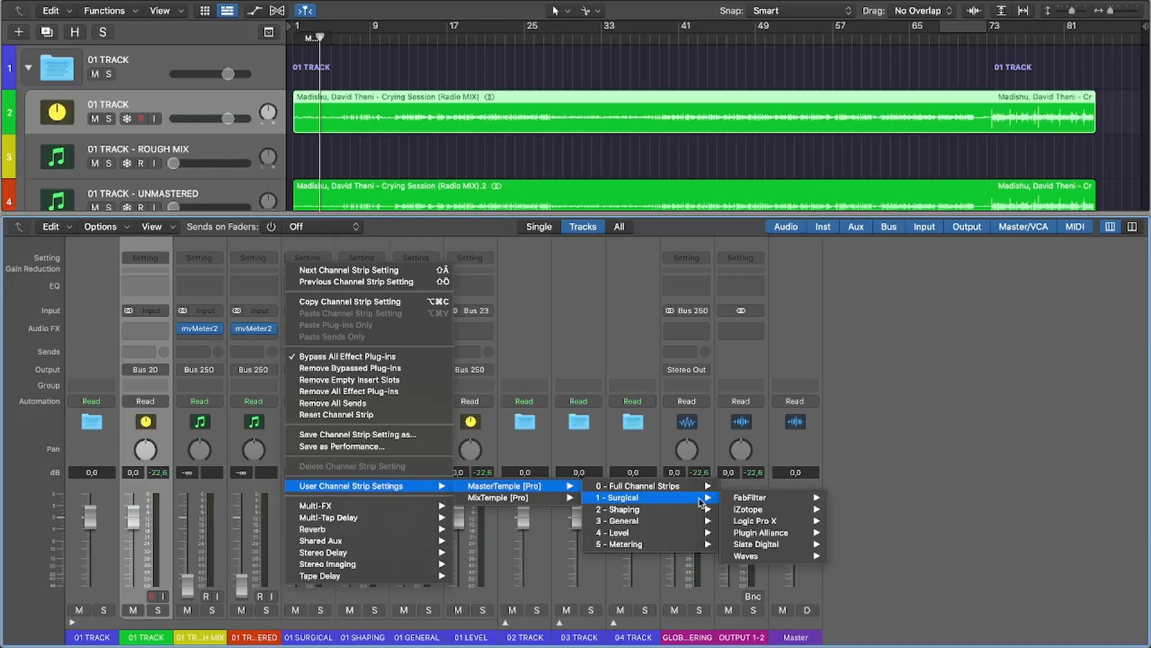
mouse_move(752, 502)
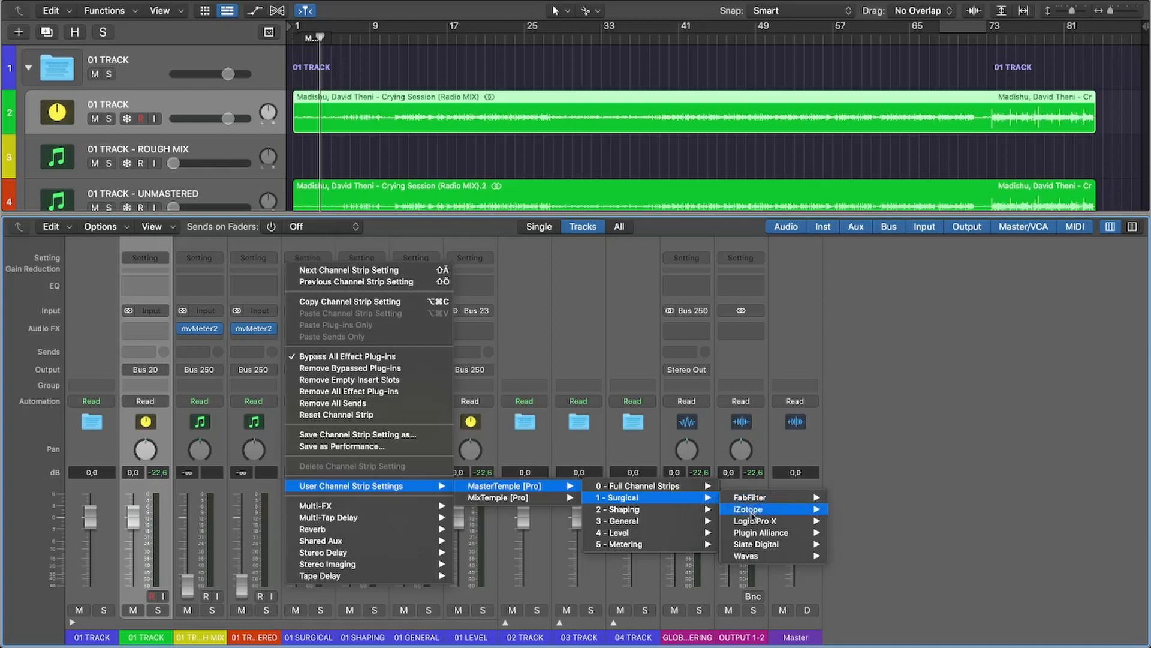
mouse_move(756, 559)
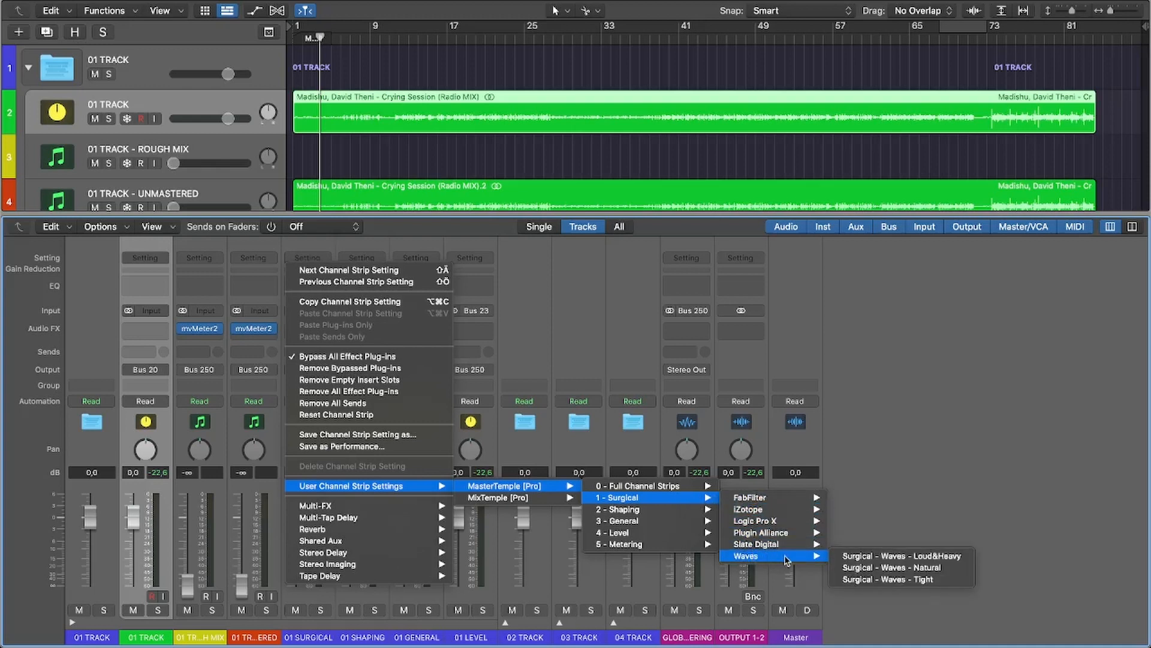
click(936, 572)
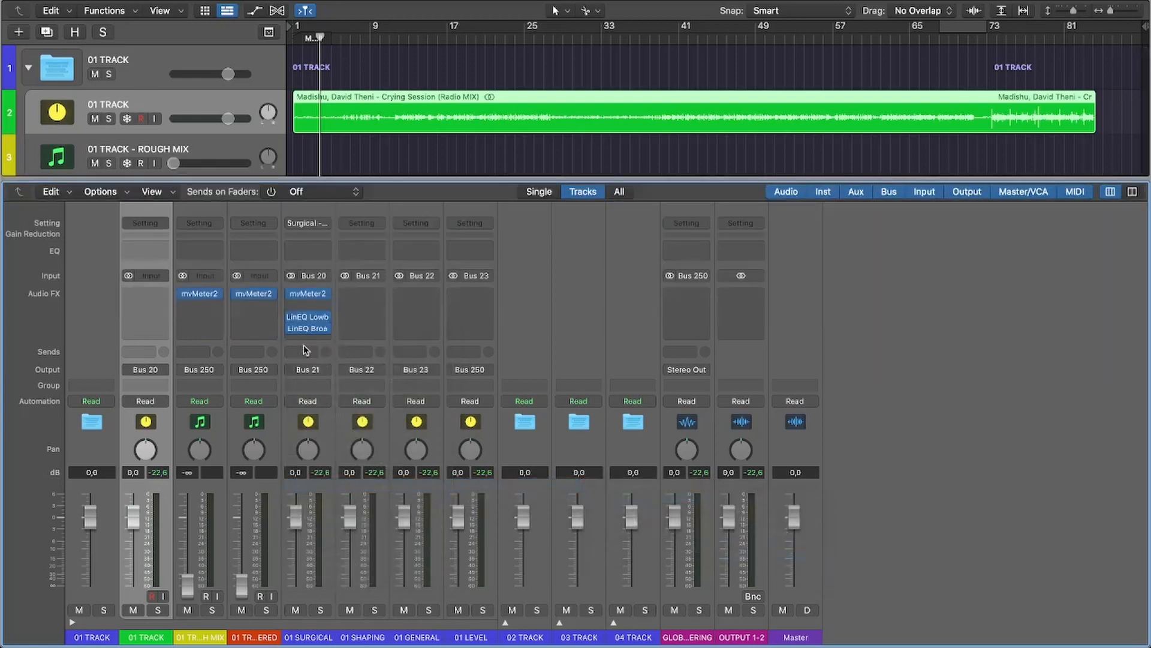
Inspect the mvMeter2, LinEQ Lowband and LinEQ Broadband plug-ins on 01 SURGICAL, closing both equalizers and keeping the meter open
click(311, 296)
drag(784, 134, 918, 22)
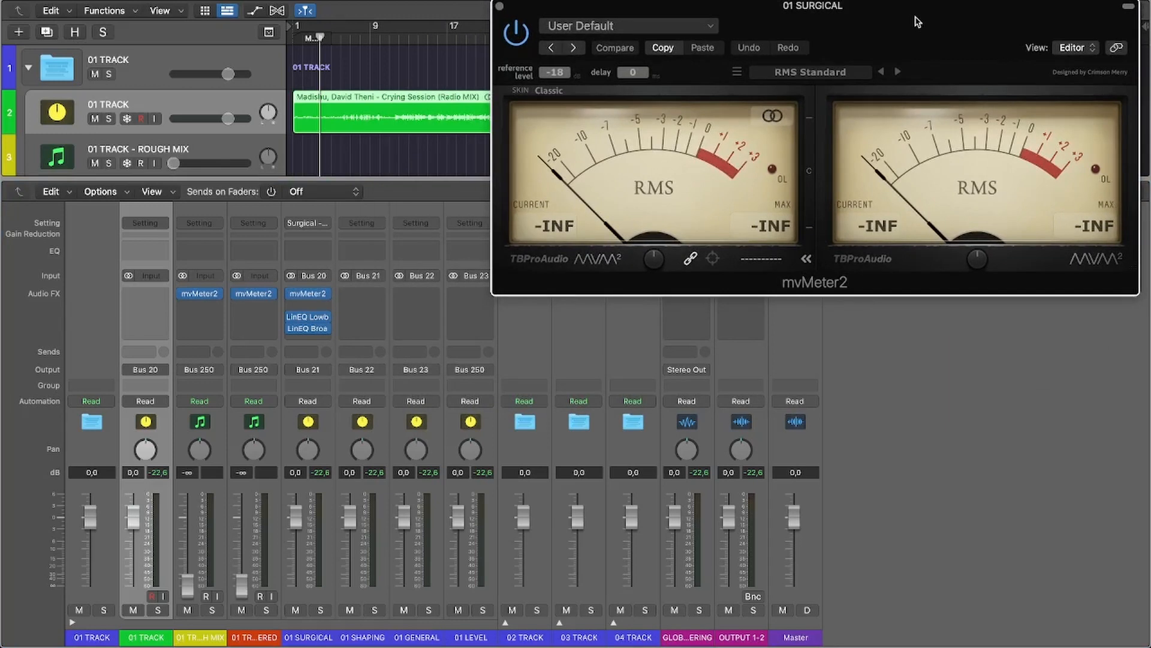
click(309, 318)
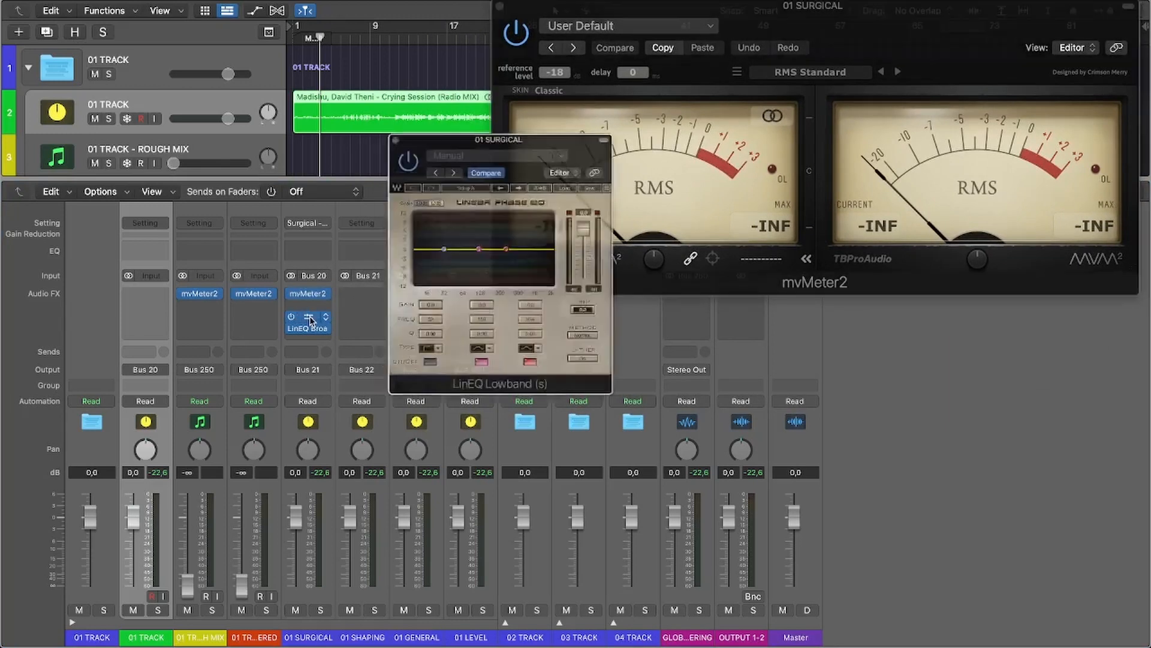
click(307, 328)
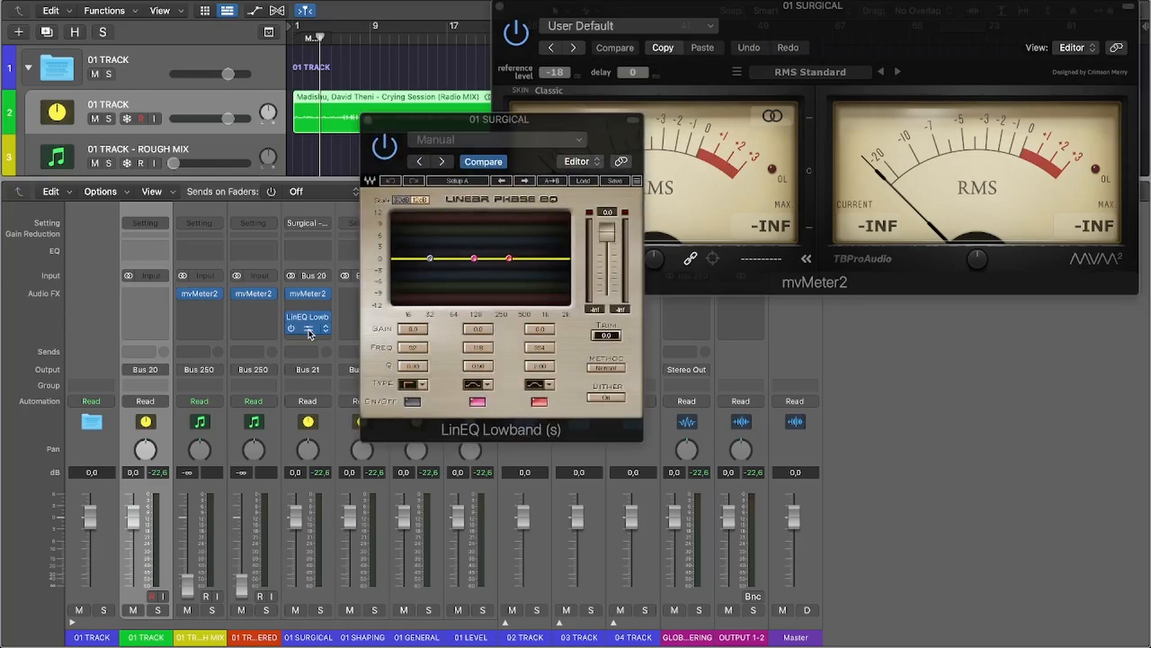
drag(631, 145, 903, 129)
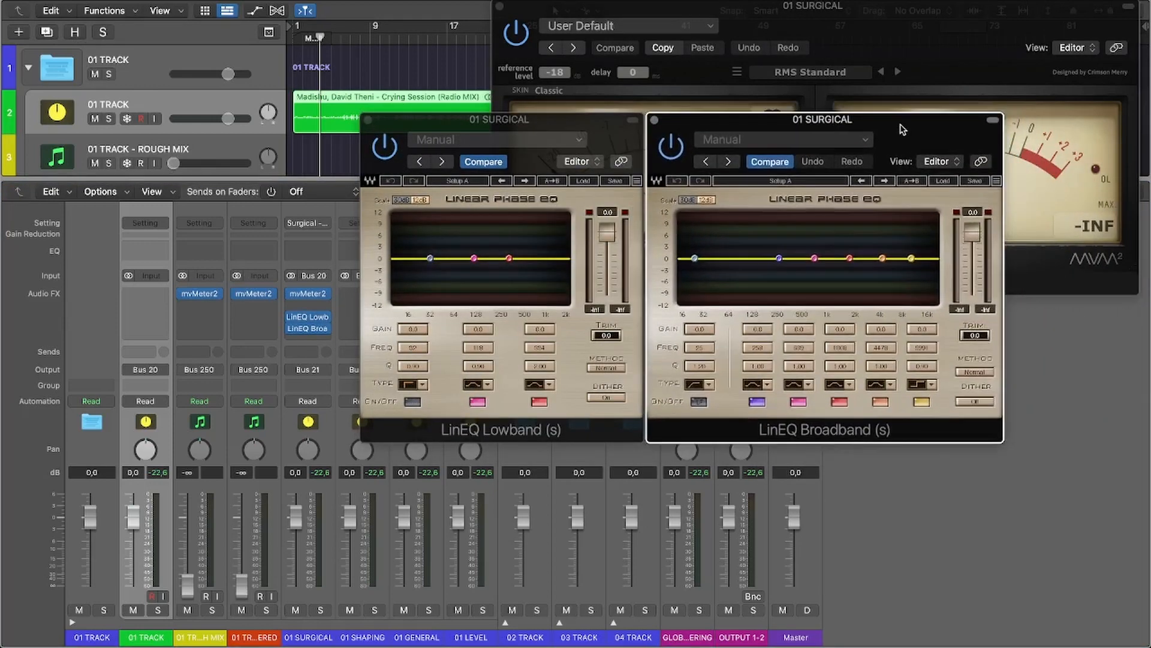
click(655, 120)
click(369, 120)
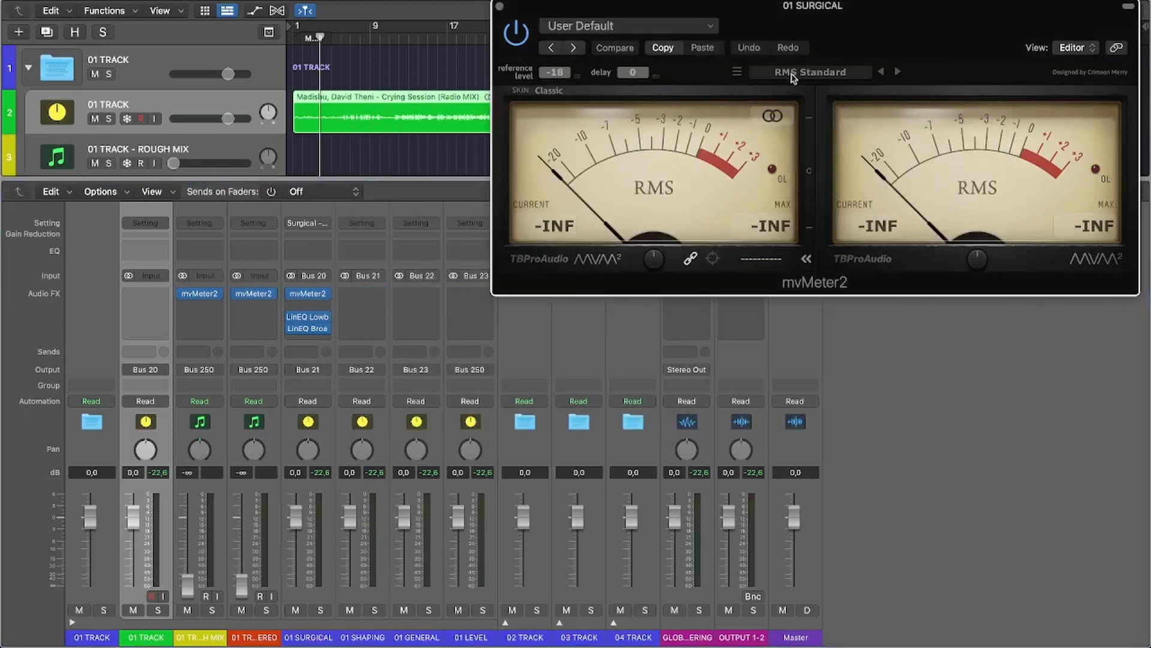
Load the MasterTemple [Pro] channel strip setting Shaping - Ozone 9 Standard - Tight onto the 01 SHAPING channel
click(362, 222)
mouse_move(452, 457)
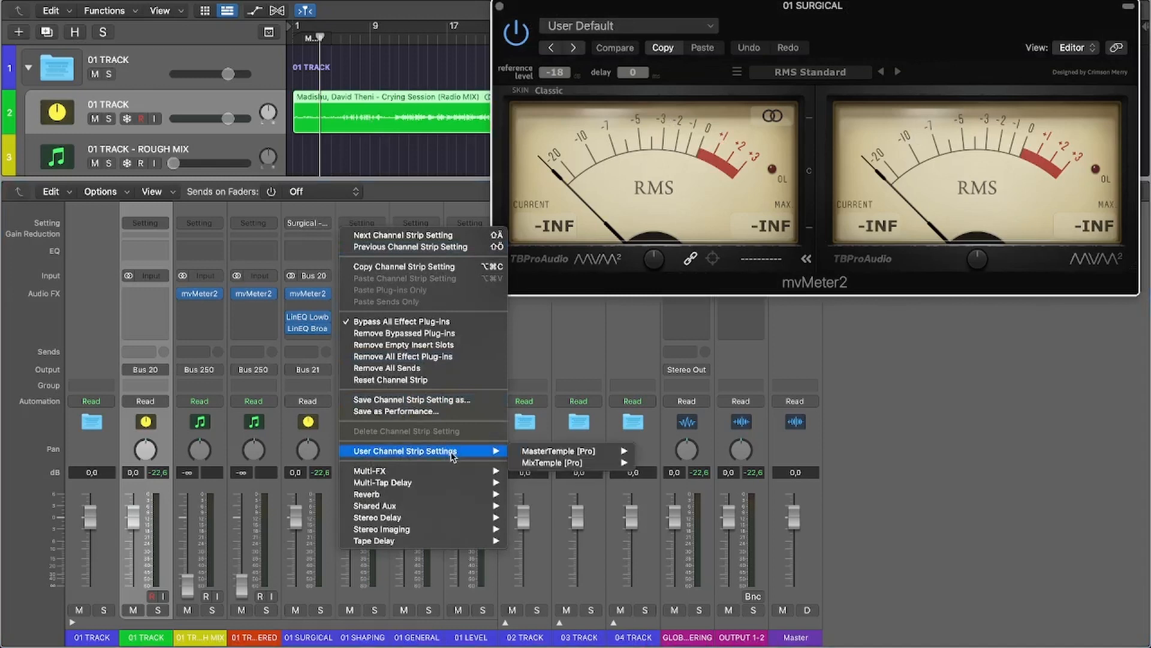
mouse_move(572, 453)
mouse_move(734, 475)
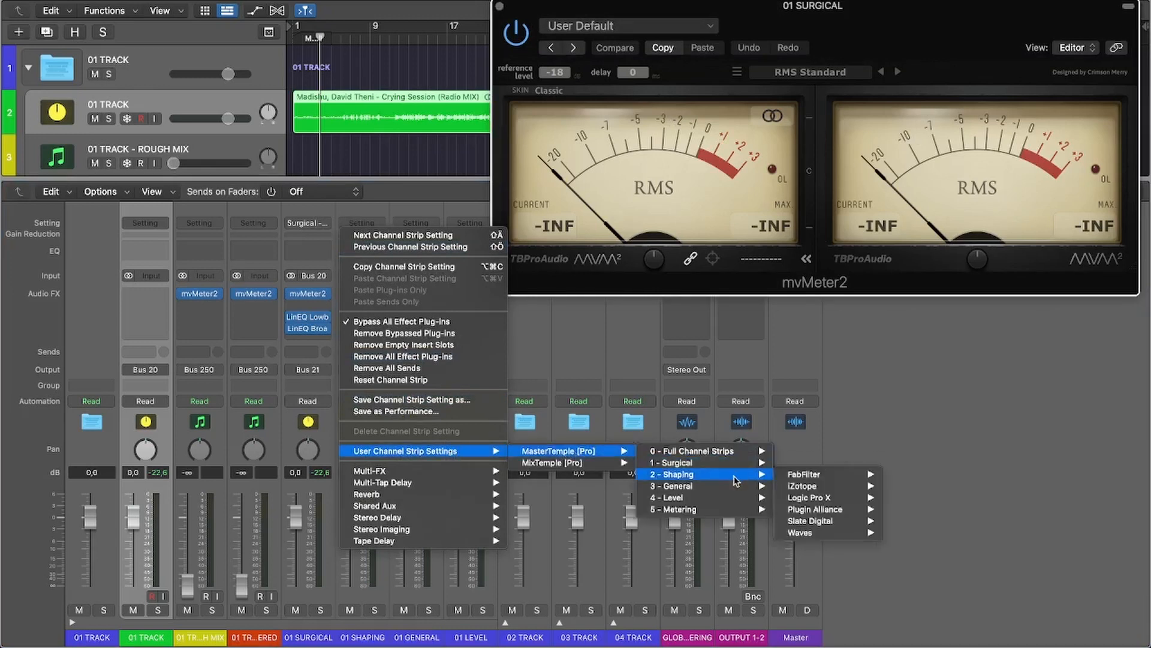
mouse_move(839, 487)
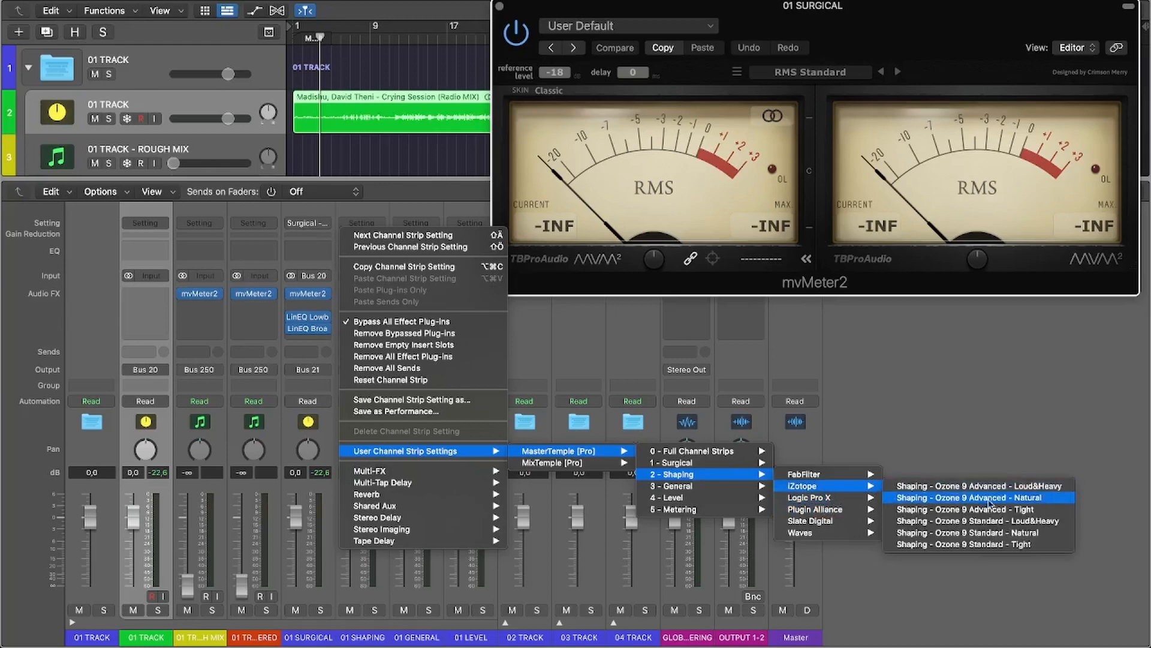
click(1011, 546)
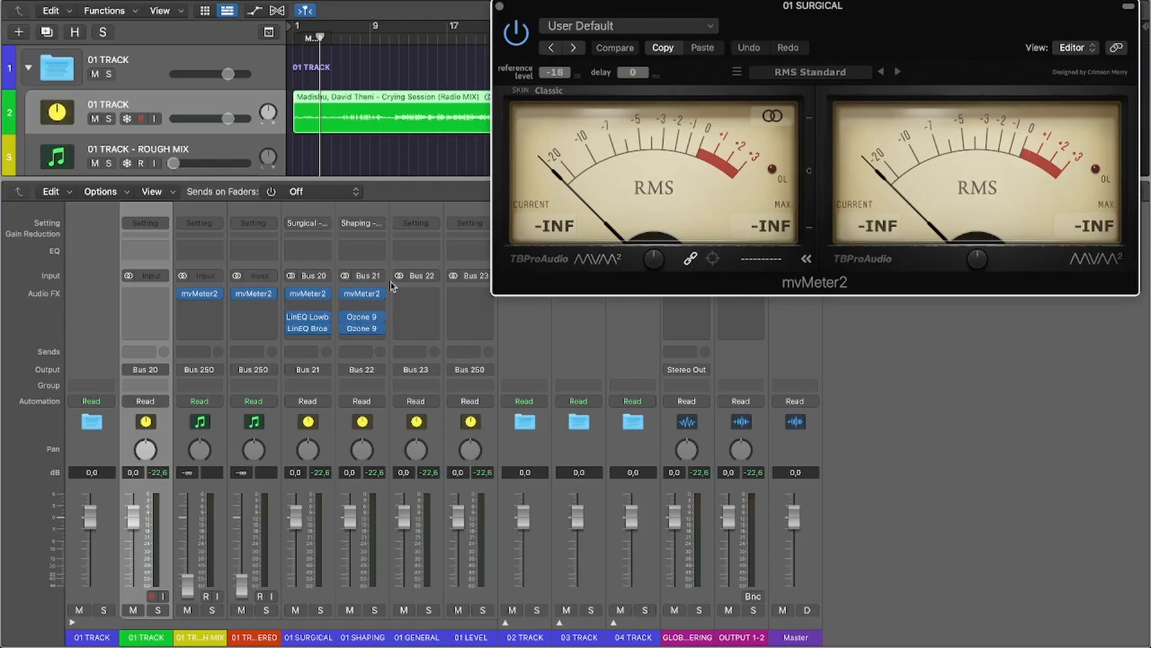
Check the mvMeter2 plug-in on the 01 SHAPING channel and close the open meter windows
mouse_move(363, 293)
click(363, 294)
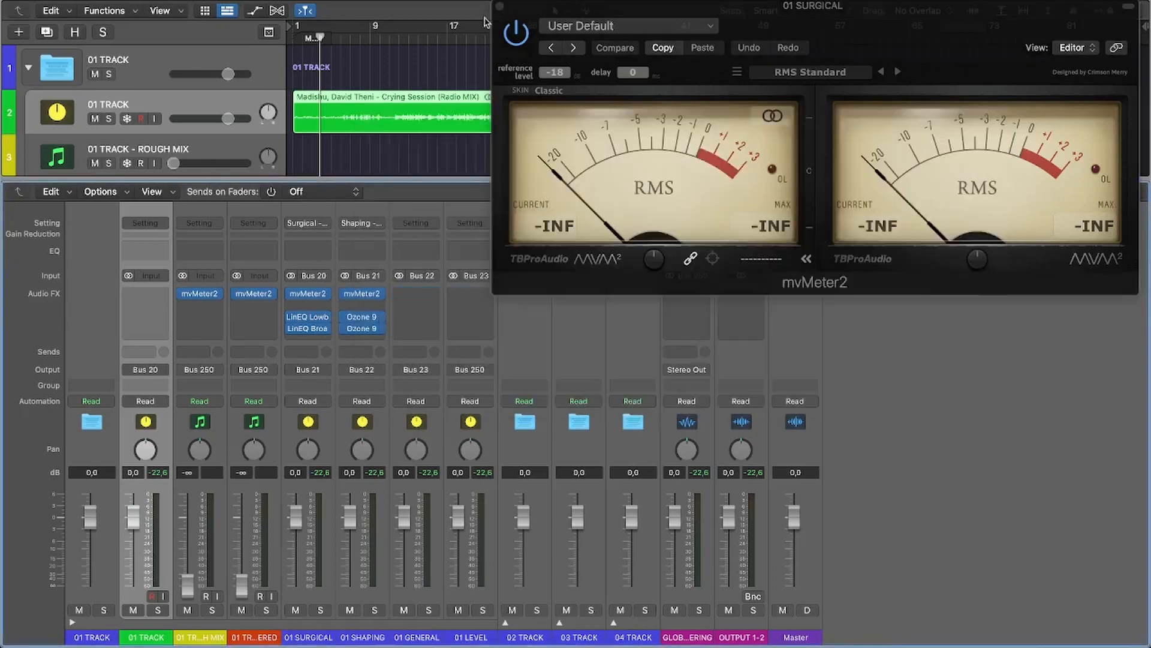
click(500, 7)
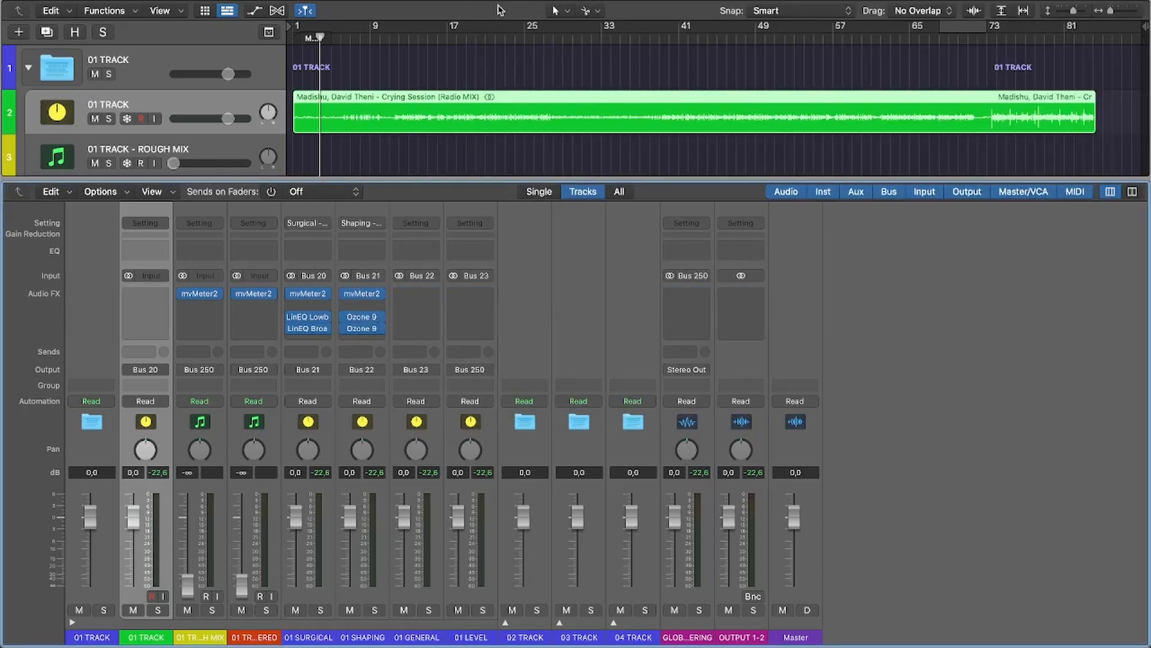
Reopen the mvMeter2 on 01 SURGICAL and play the song briefly to read the RMS level
mouse_move(296, 299)
key(space)
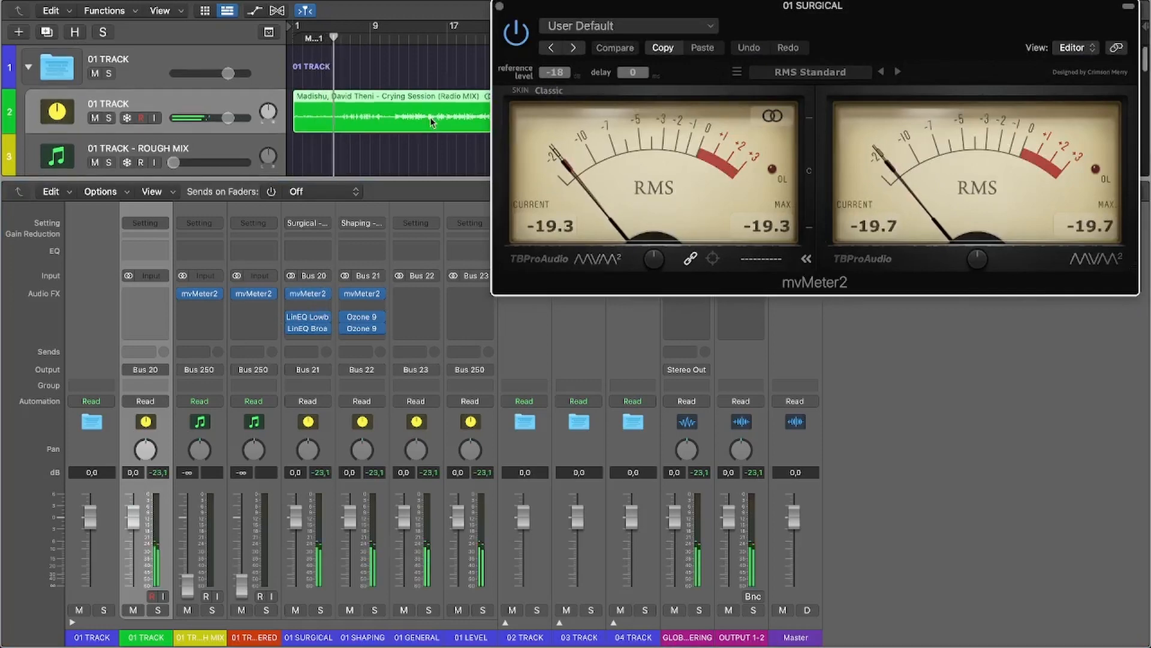
key(space)
Move the meter window clear of the timeline and set a cycle range from bar 62 to bar 71
drag(730, 13, 653, 288)
scroll(891, 113, down, 1)
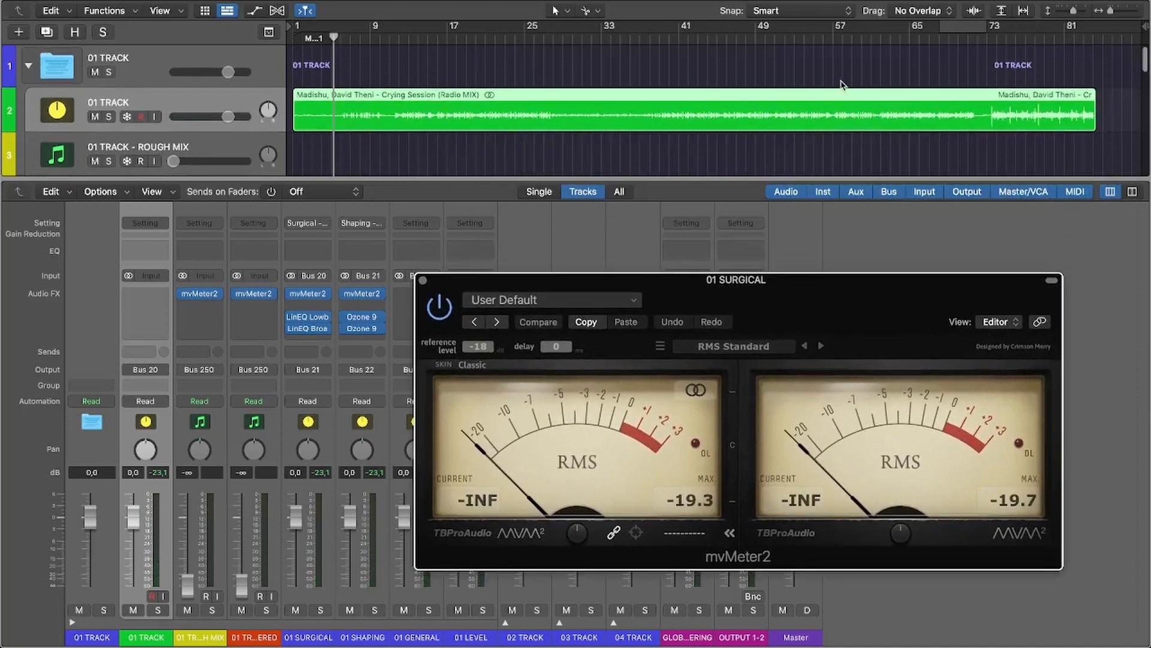
click(977, 110)
click(882, 38)
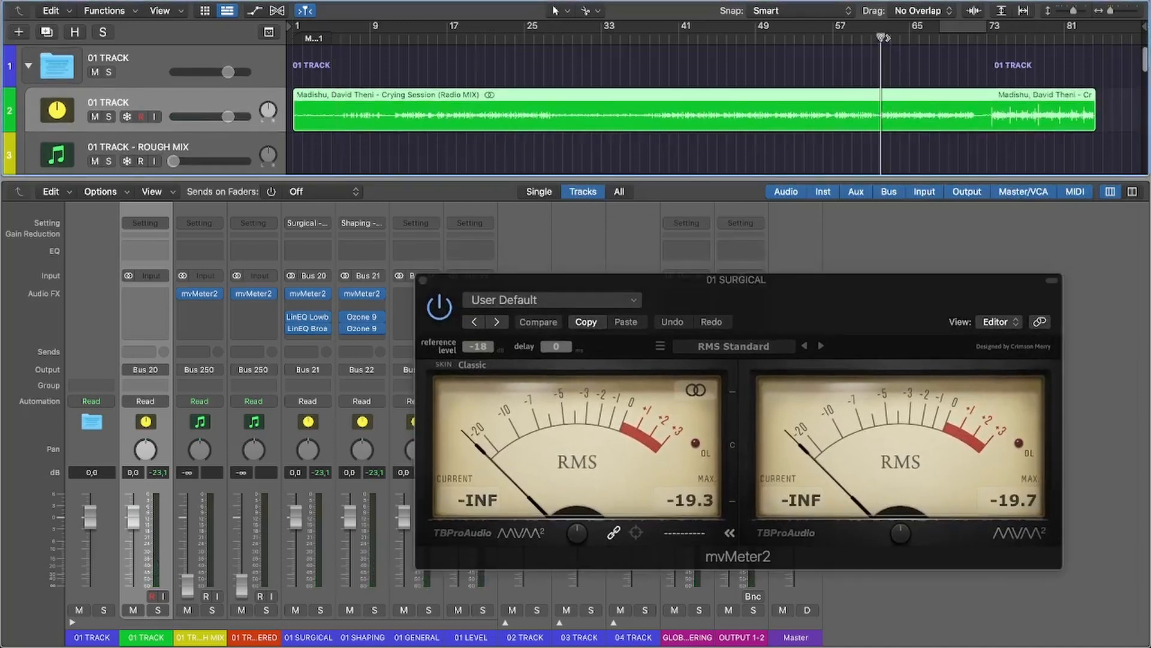
drag(883, 27, 966, 27)
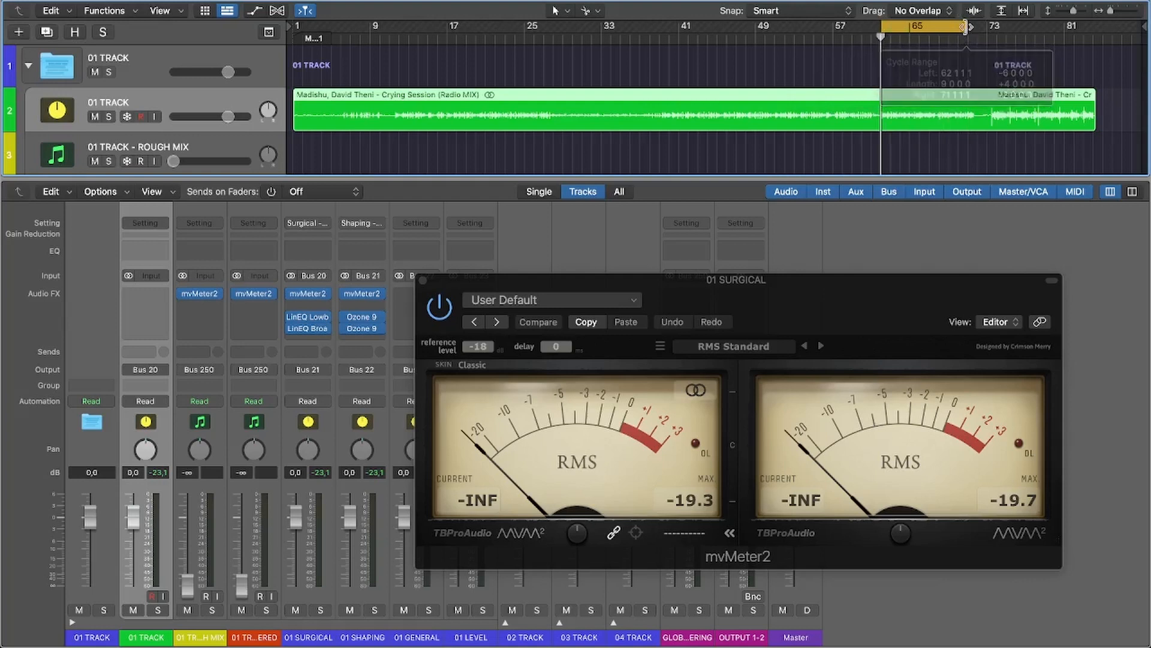
Play the cycle range to read the 01 SURGICAL level on mvMeter2, keeping the meter window clear of the neighbouring channel strips
key(space)
drag(846, 307, 757, 247)
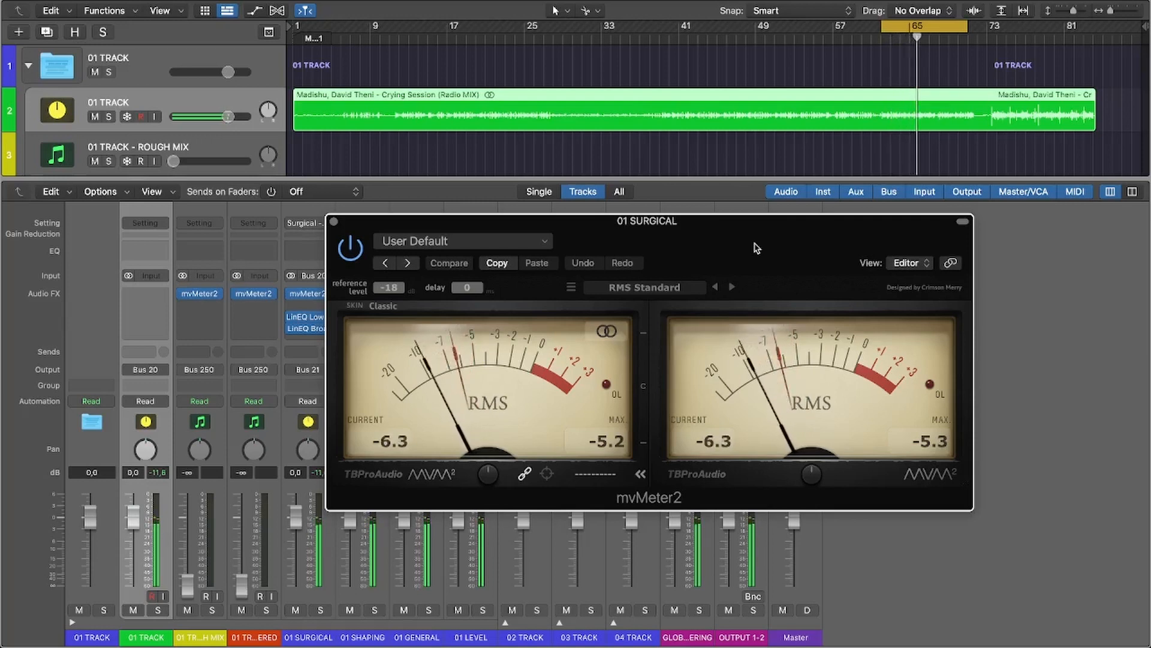
key(space)
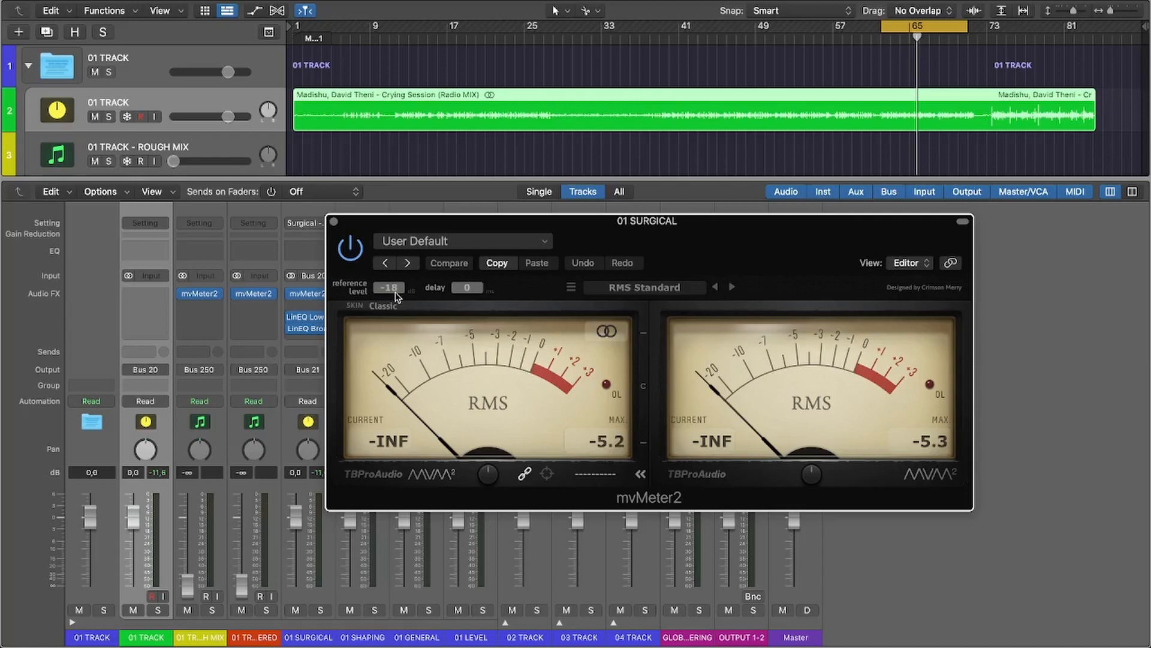
drag(680, 232, 804, 234)
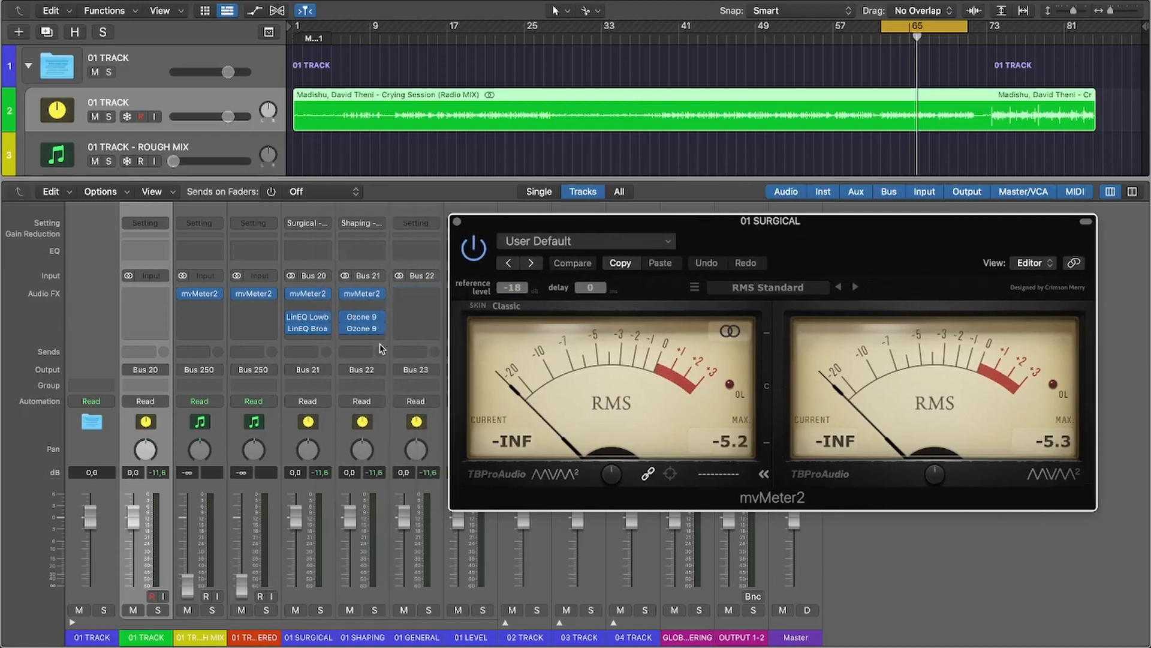
Inspect the first Ozone 9 plug-in on the 01 SHAPING channel and close its window
mouse_move(363, 320)
click(363, 321)
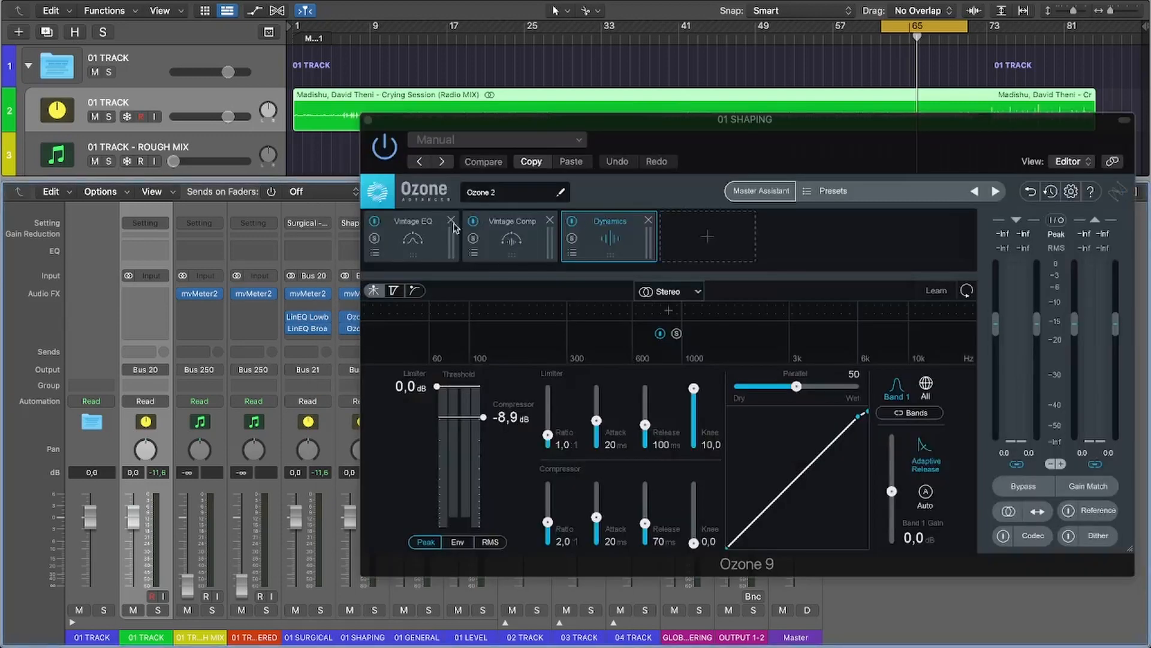
click(368, 120)
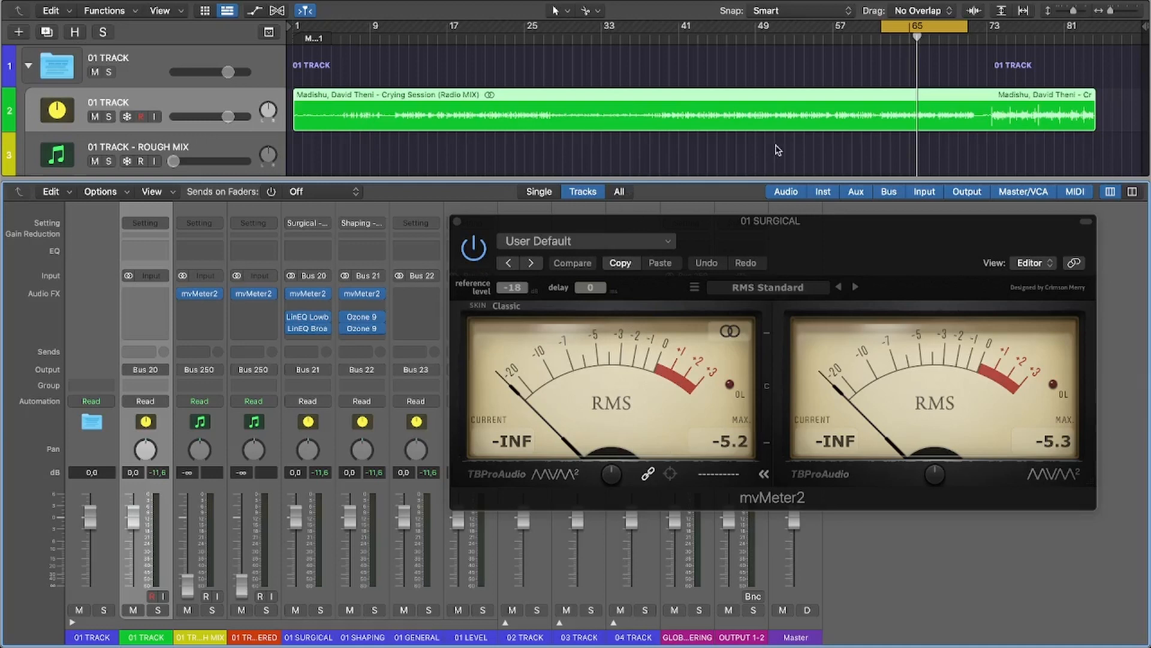
Raise the mvMeter2 gain on 01 SURGICAL to 5.9 dB with both channels linked while playing the cycle, and close the meter
mouse_move(612, 476)
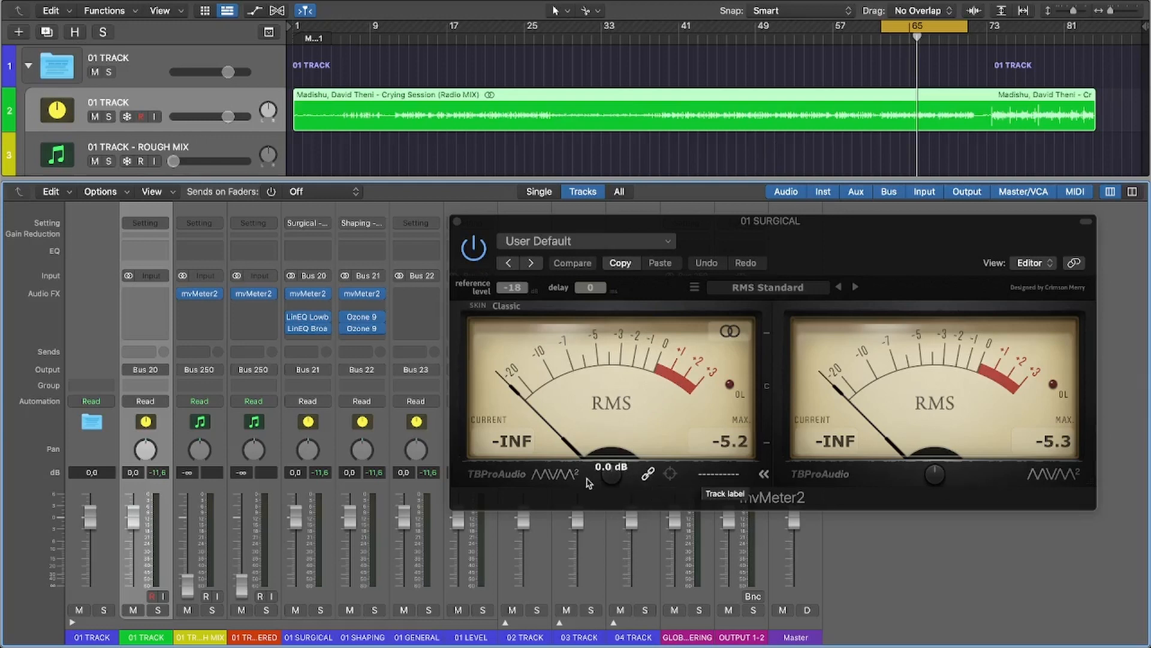
click(649, 475)
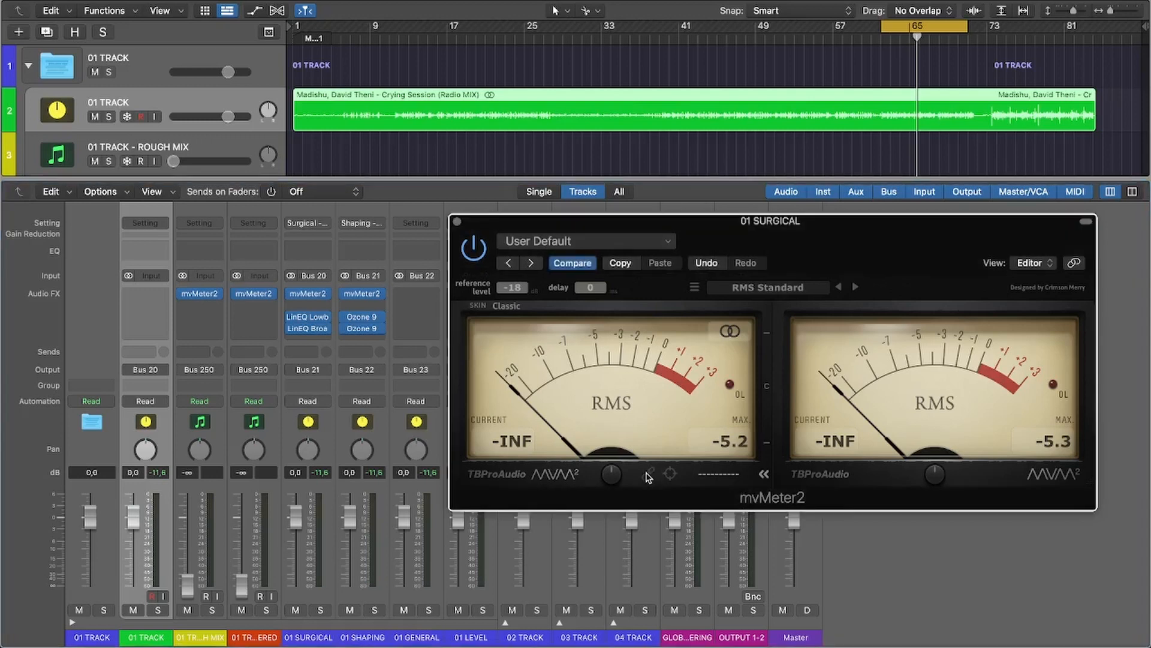
click(649, 474)
key(space)
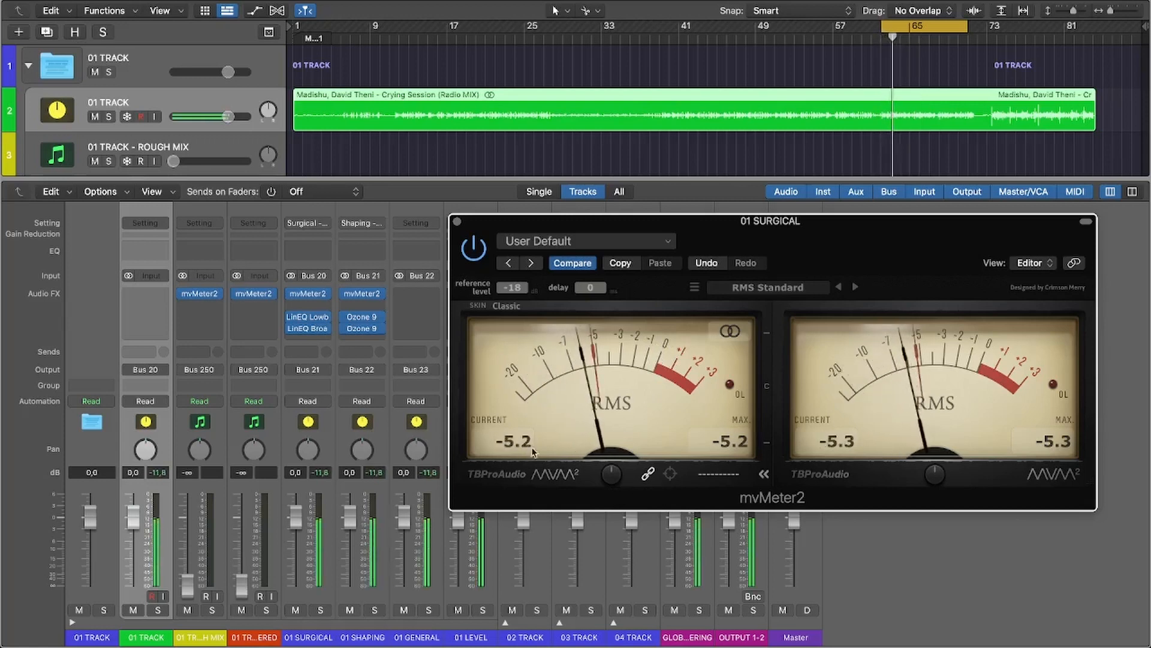
drag(611, 474, 611, 428)
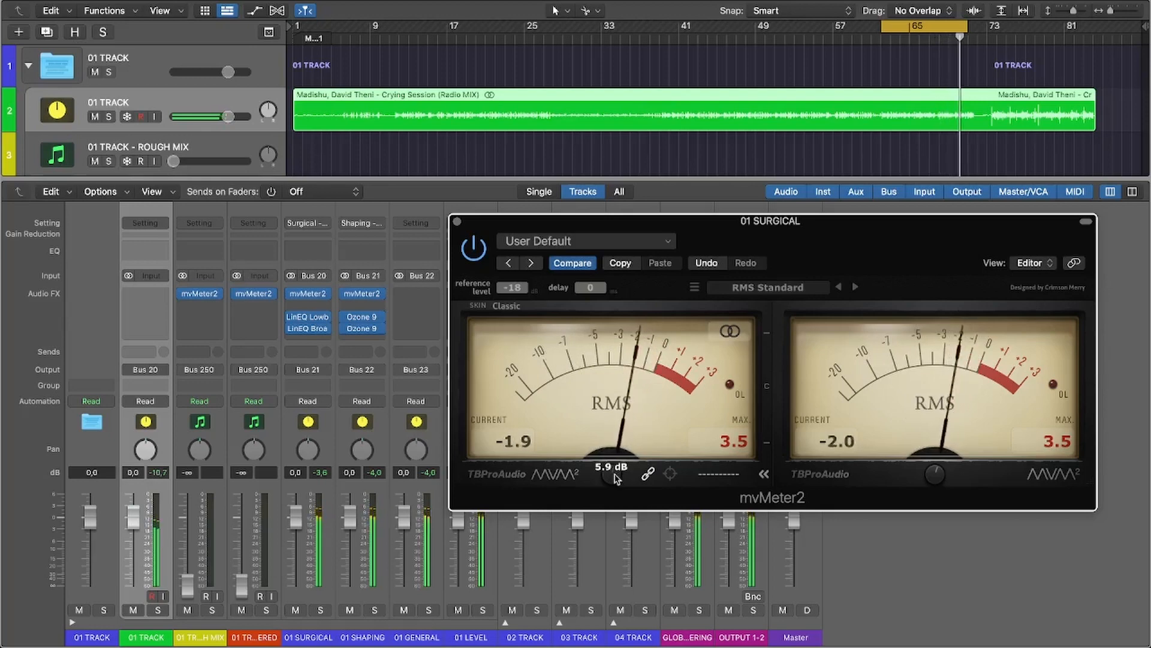
key(space)
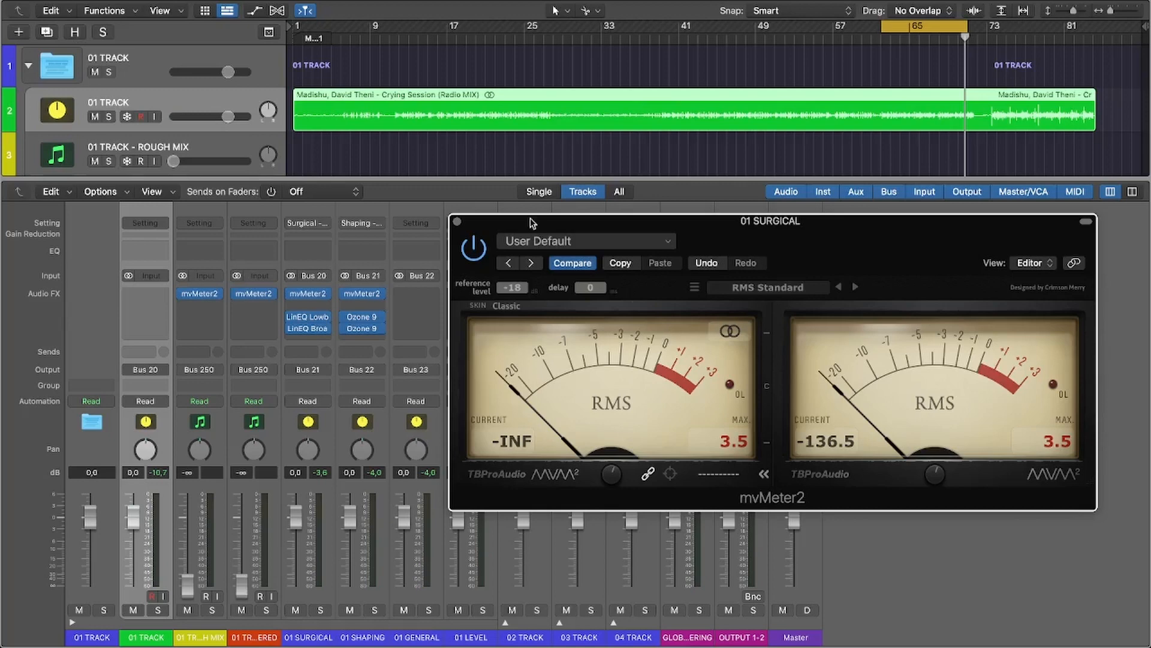
click(457, 222)
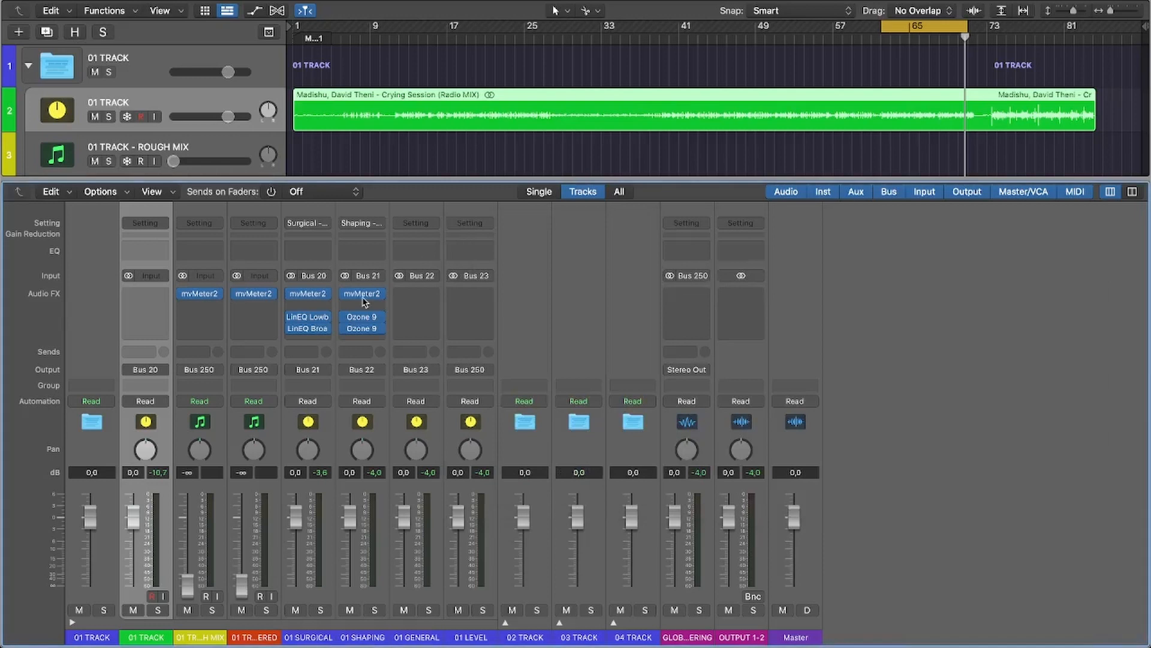
Boost the middle band of LinEQ Lowband on 01 SURGICAL by about 5.9 dB and slightly adjust its frequency
mouse_move(310, 321)
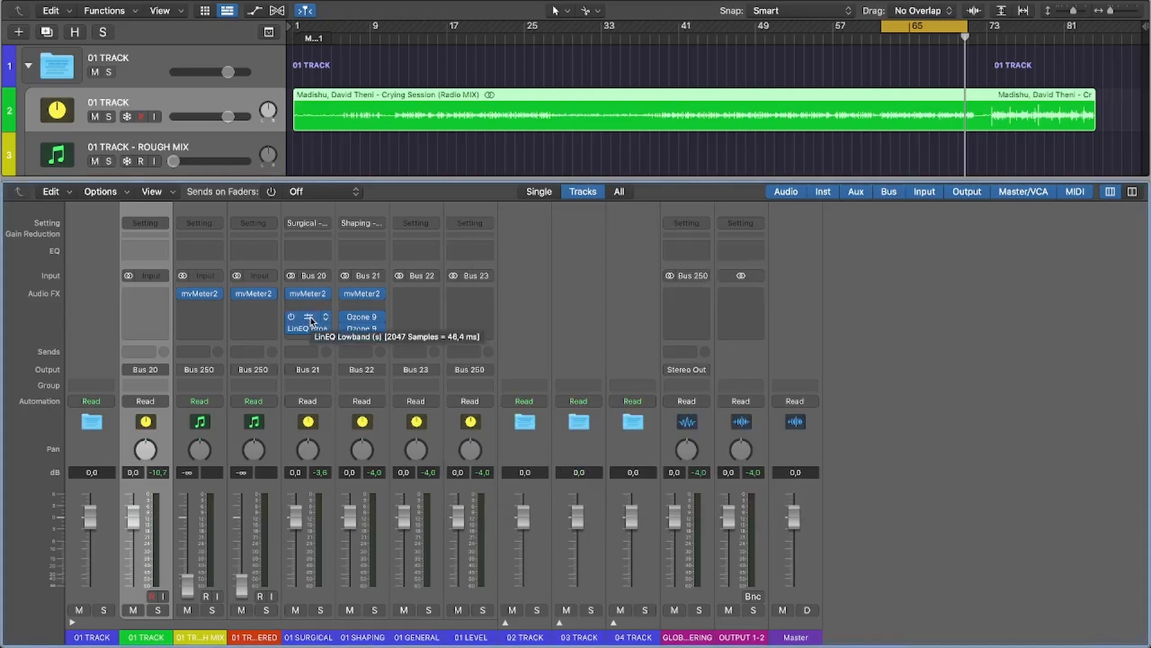
click(310, 321)
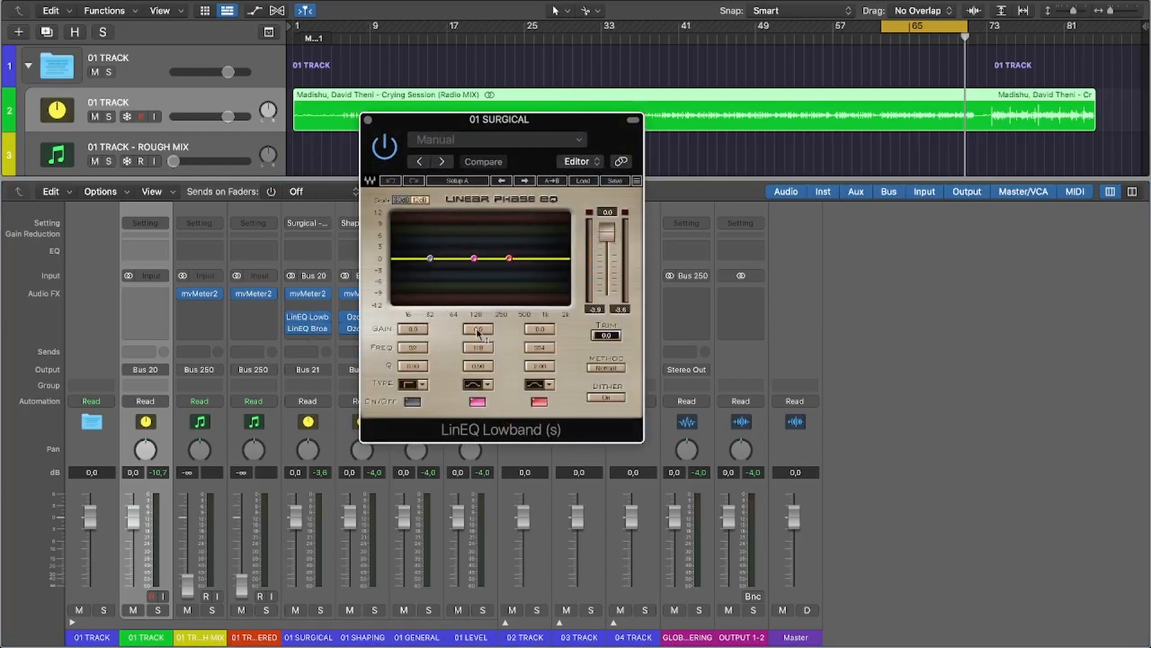
drag(478, 329, 478, 315)
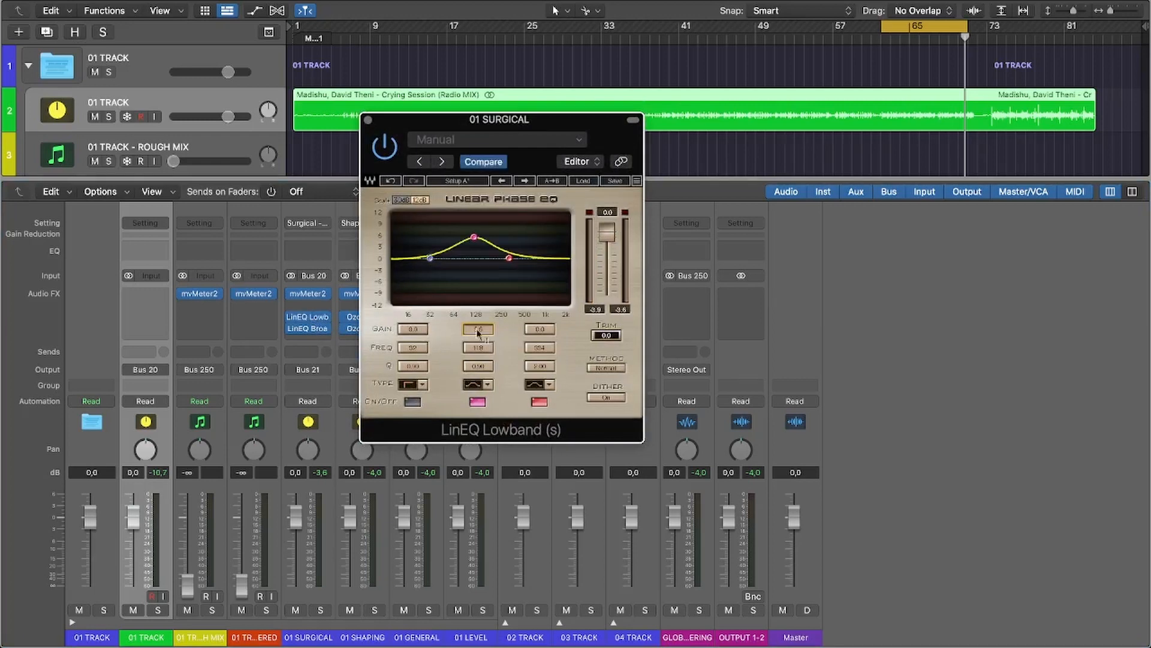
drag(484, 330, 484, 346)
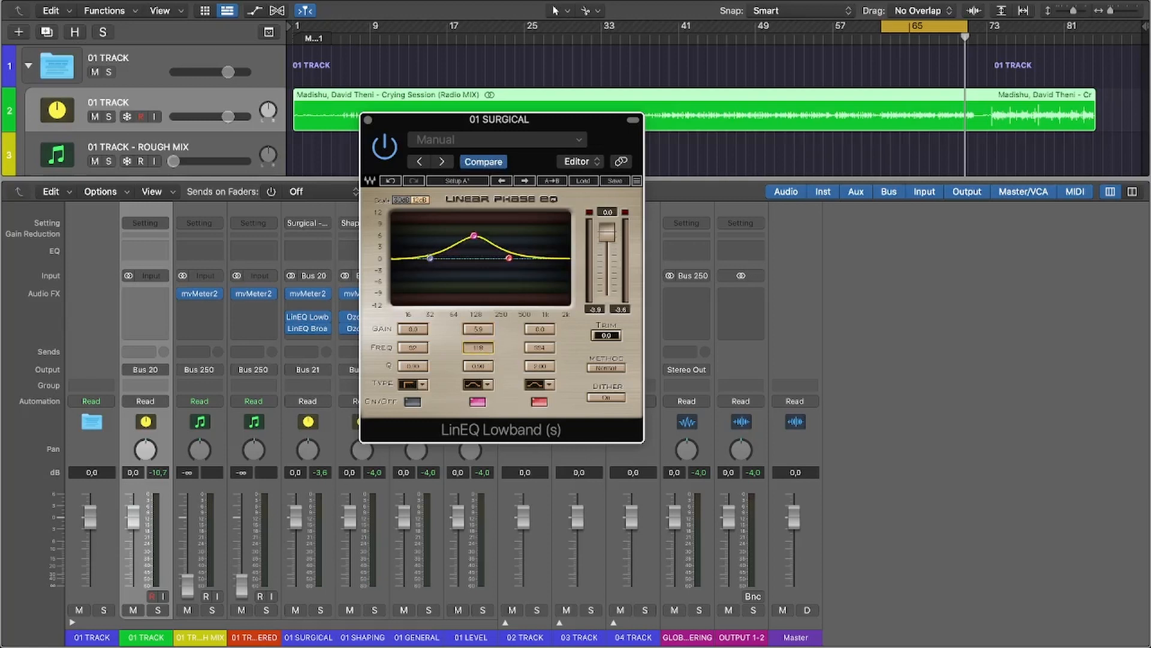
drag(483, 346, 483, 348)
drag(459, 124, 865, 154)
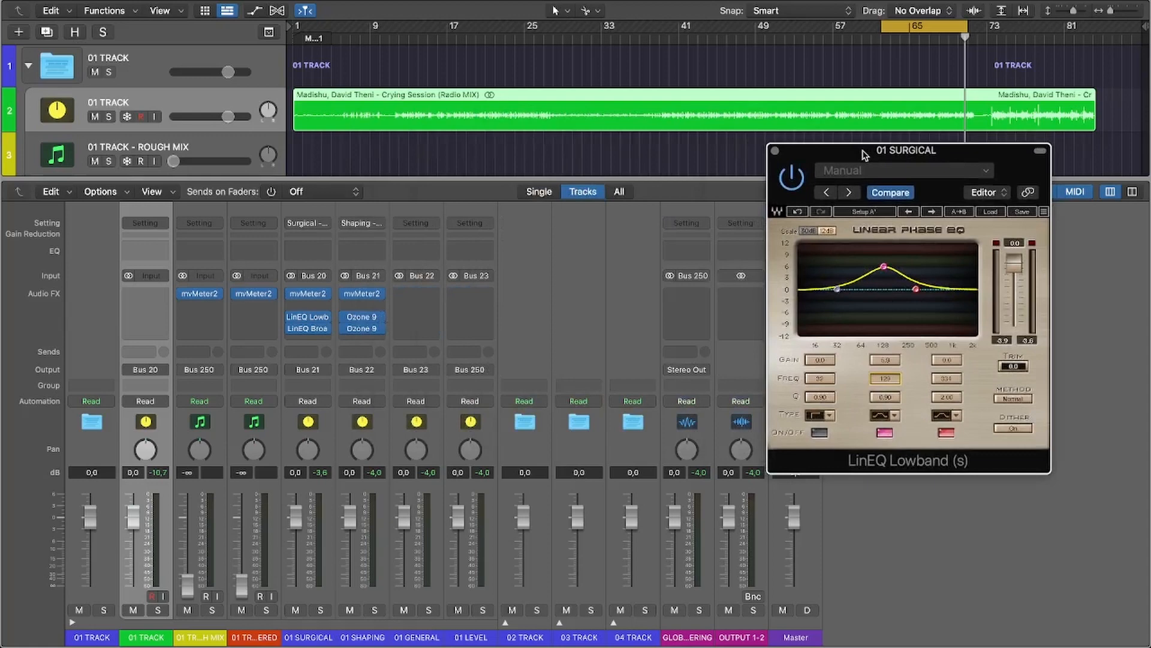
Compare the 01 SHAPING and 01 SURGICAL mvMeter2 levels during playback with both meters visible, and close the LinEQ Lowband window
key(space)
mouse_move(364, 295)
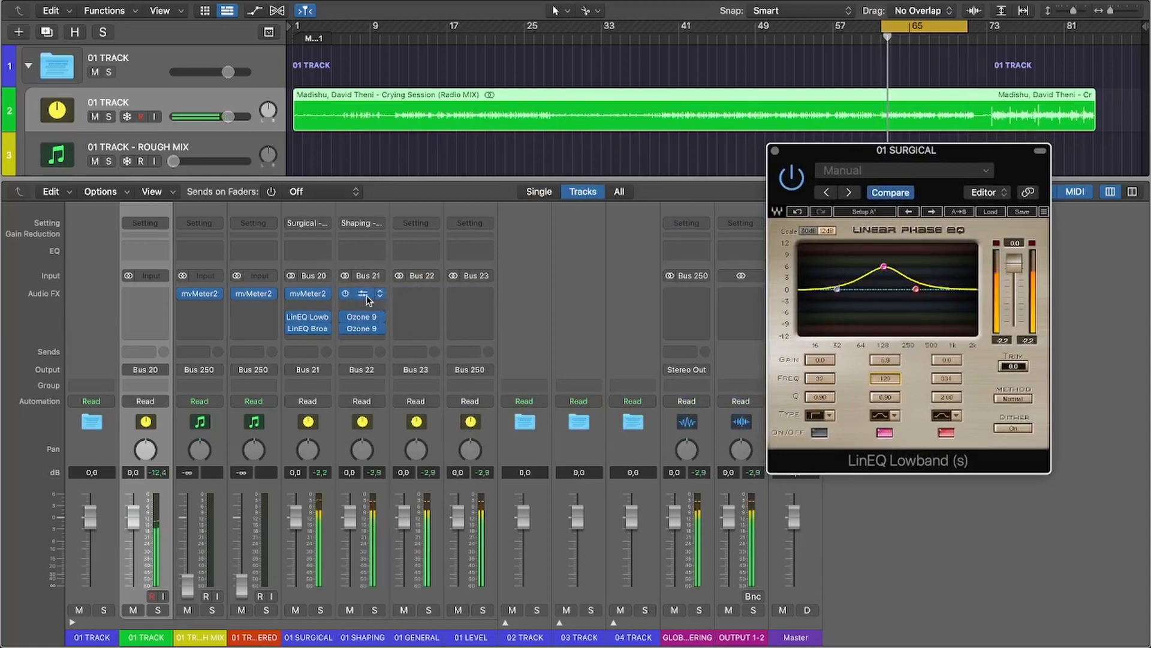
click(365, 295)
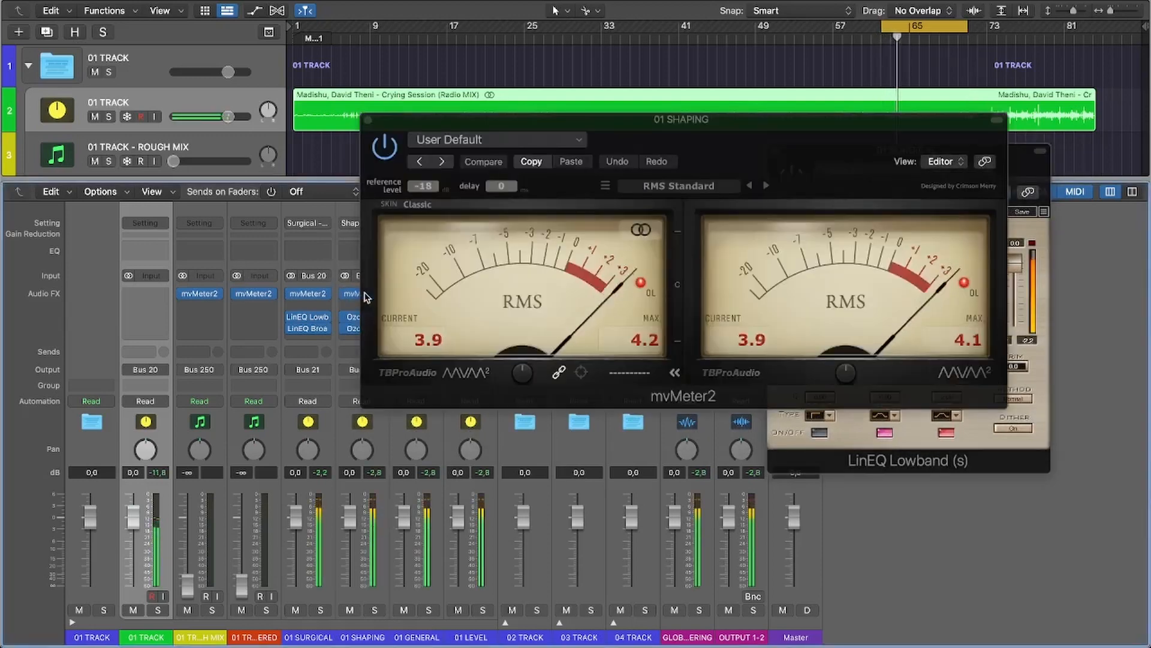
mouse_move(308, 296)
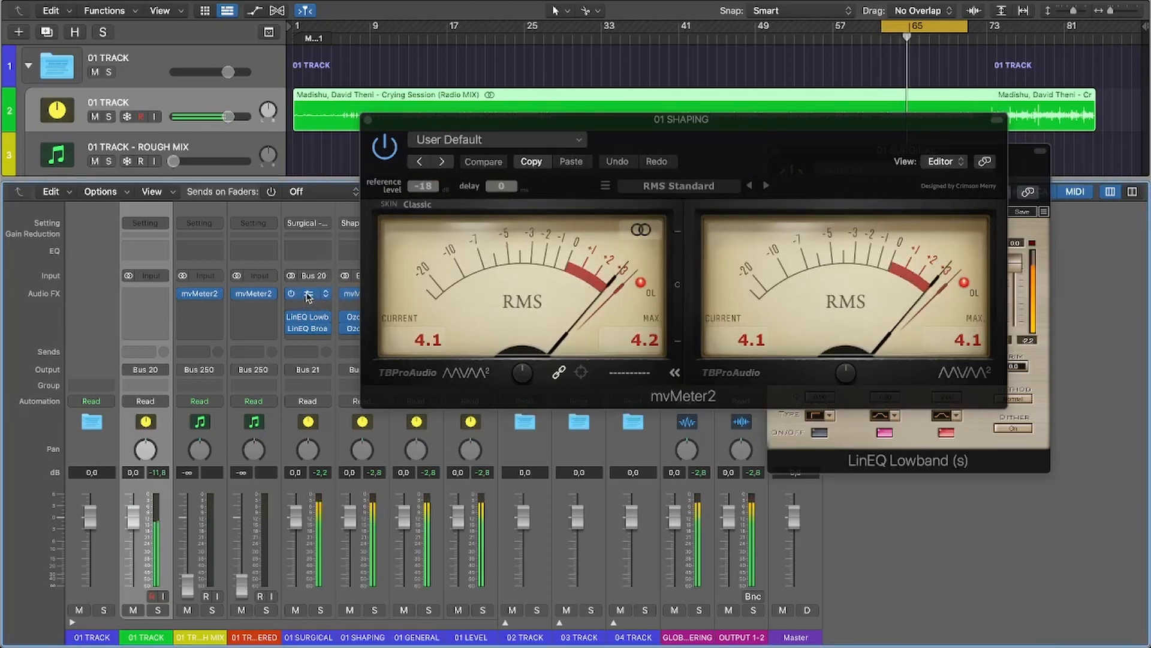
click(308, 295)
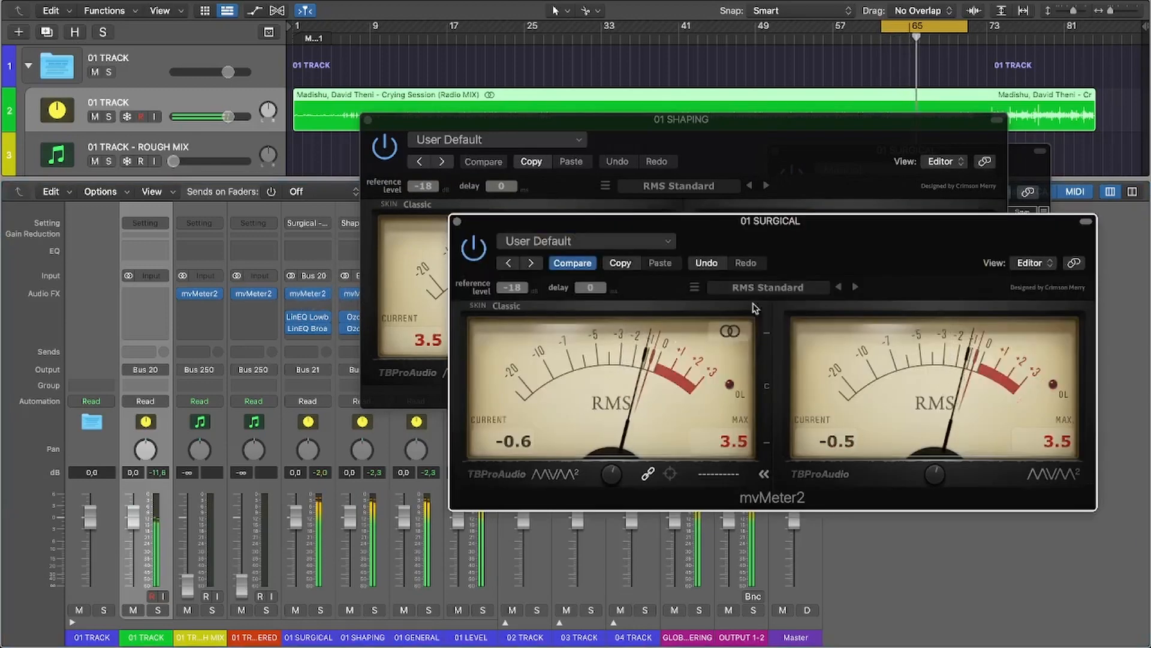
drag(846, 253, 552, 379)
drag(706, 132, 695, 53)
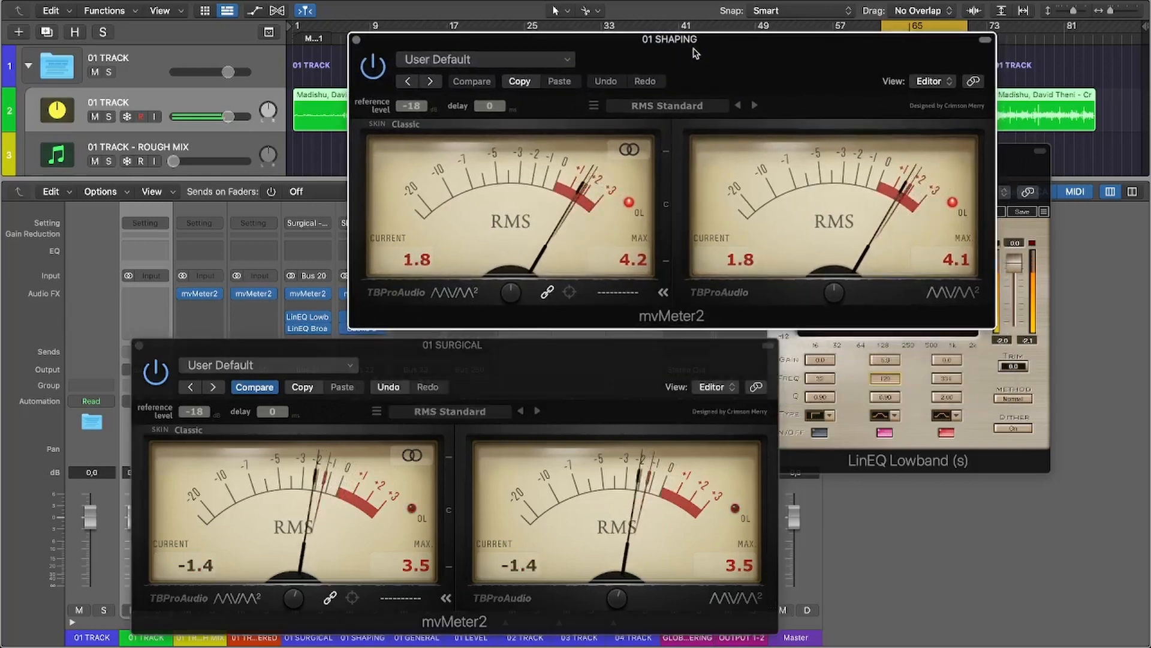
key(space)
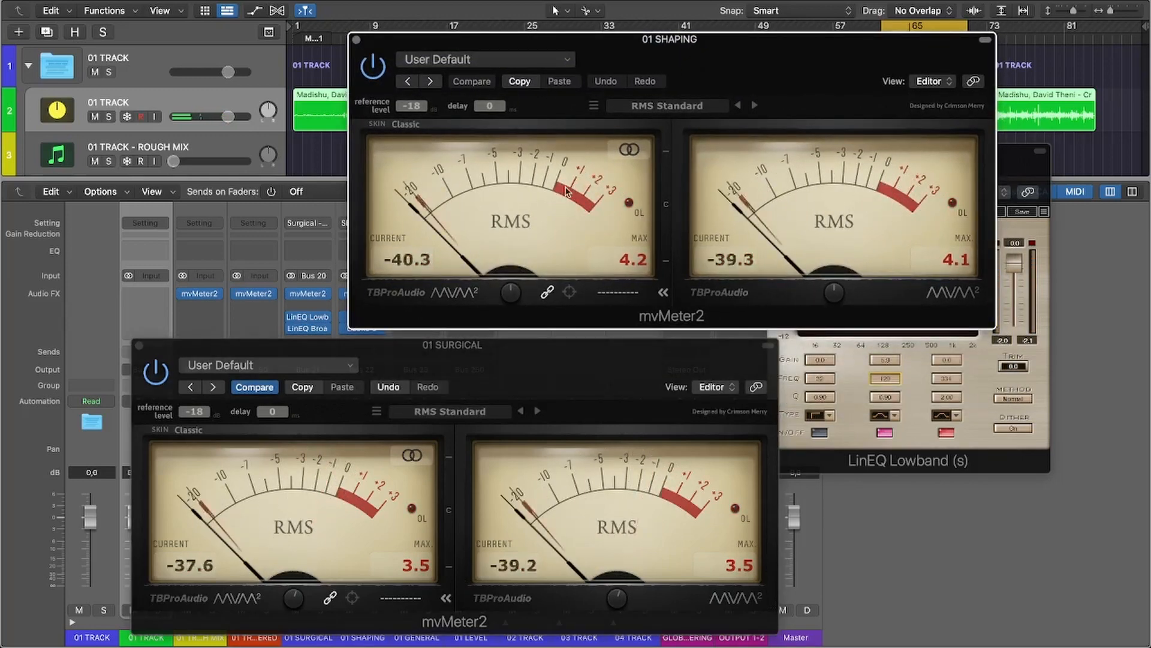
drag(655, 43, 759, 43)
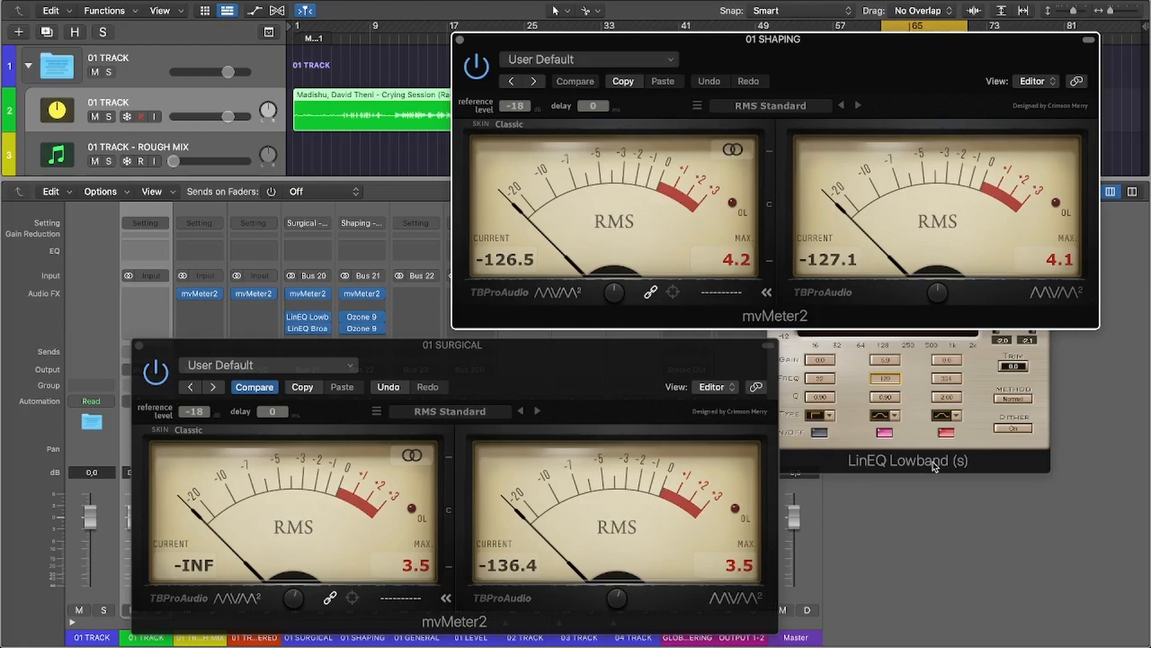
click(914, 449)
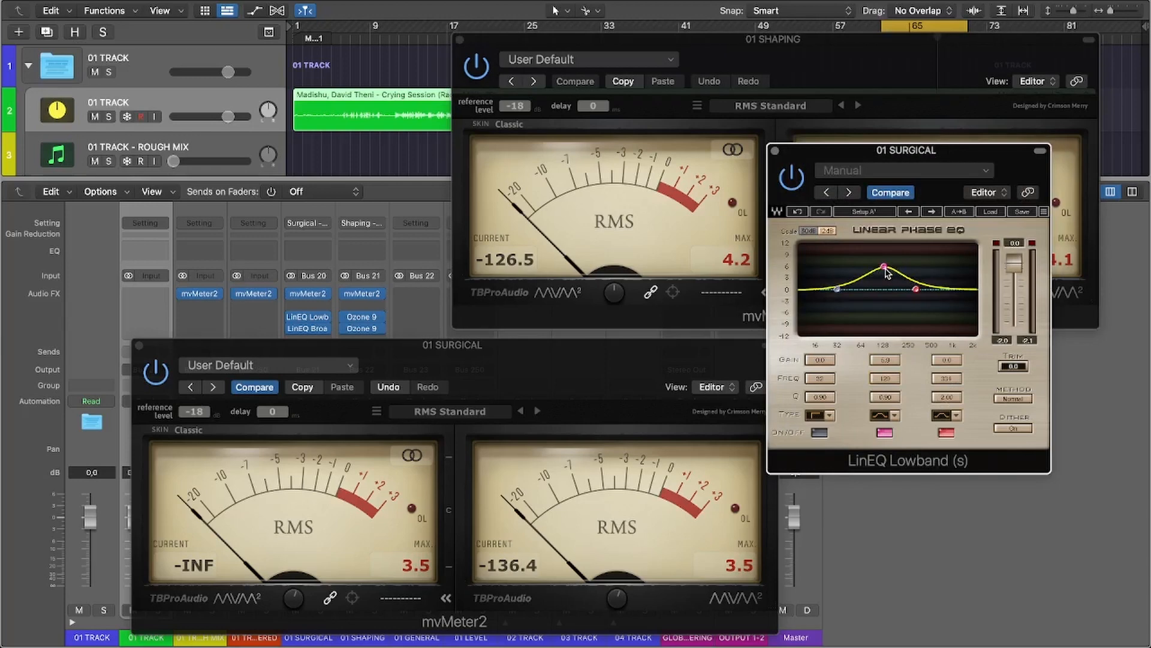
click(775, 152)
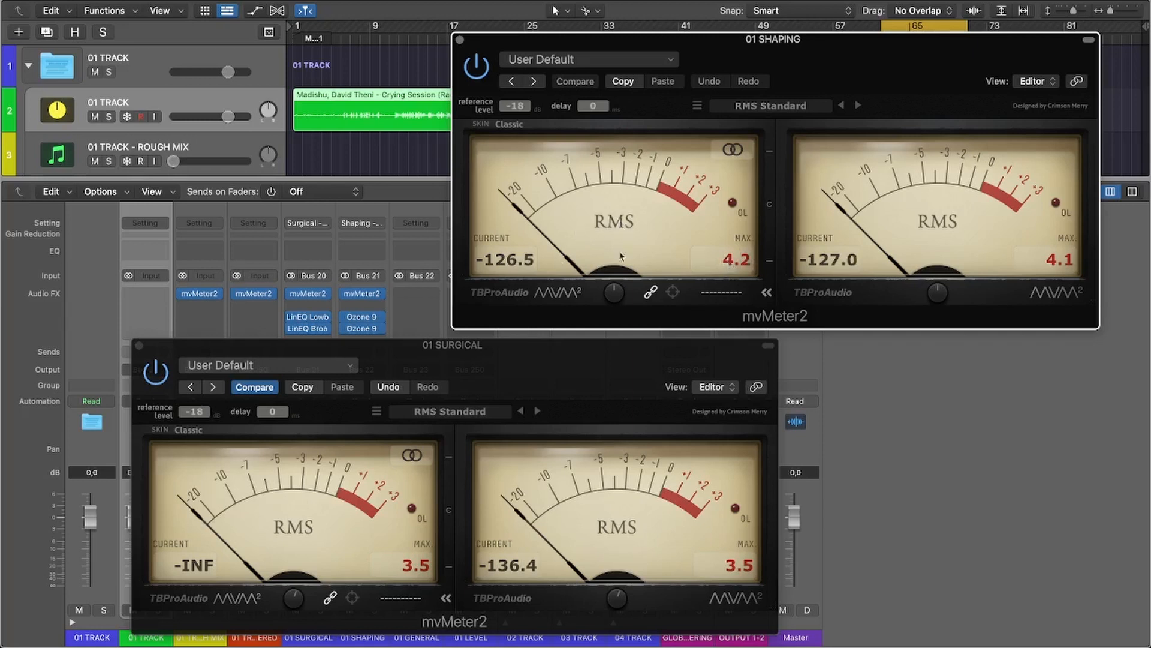
Lower the mvMeter2 gain on 01 SHAPING to -3.6 dB while checking playback, and close both meter windows
drag(614, 293, 613, 312)
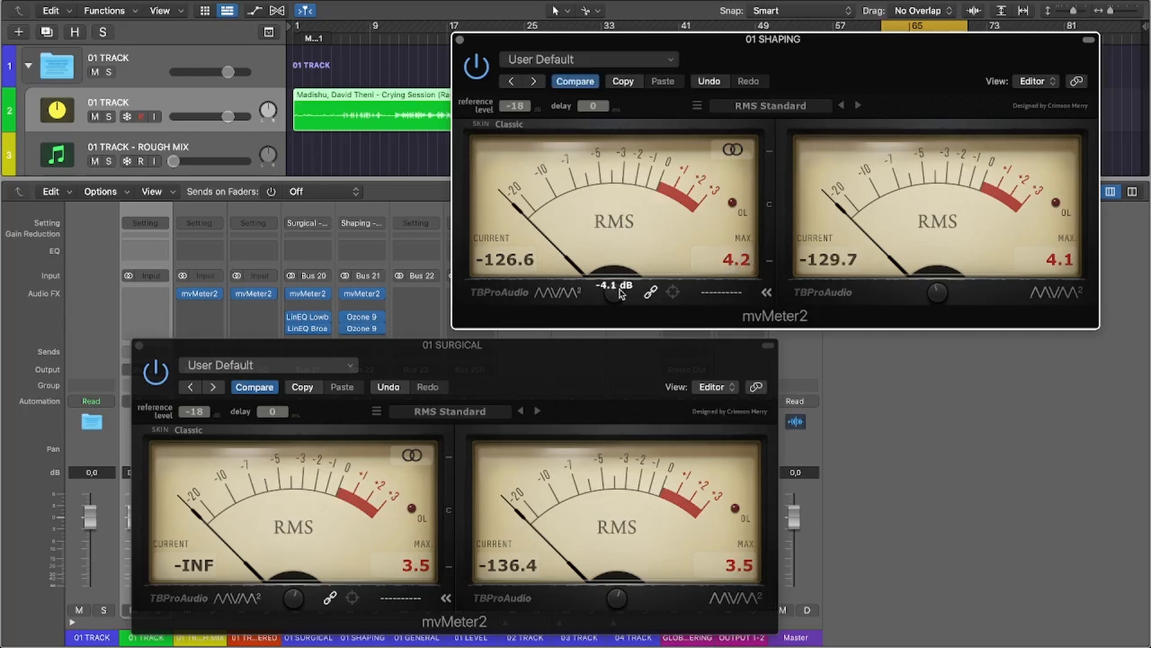
key(space)
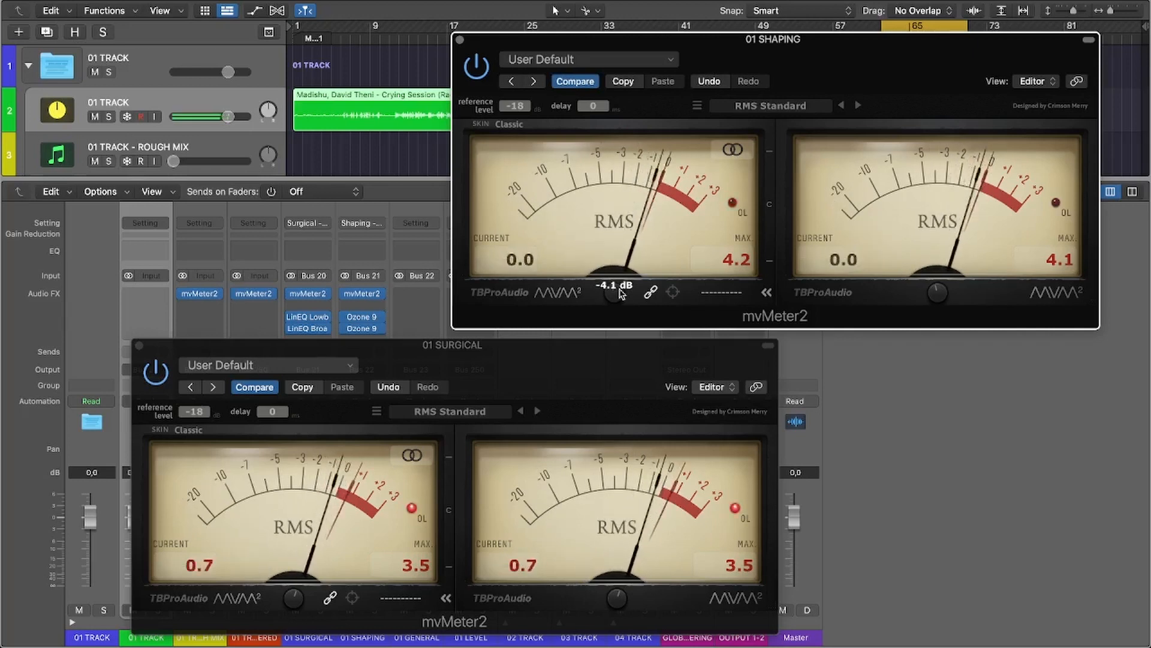
drag(621, 293, 621, 298)
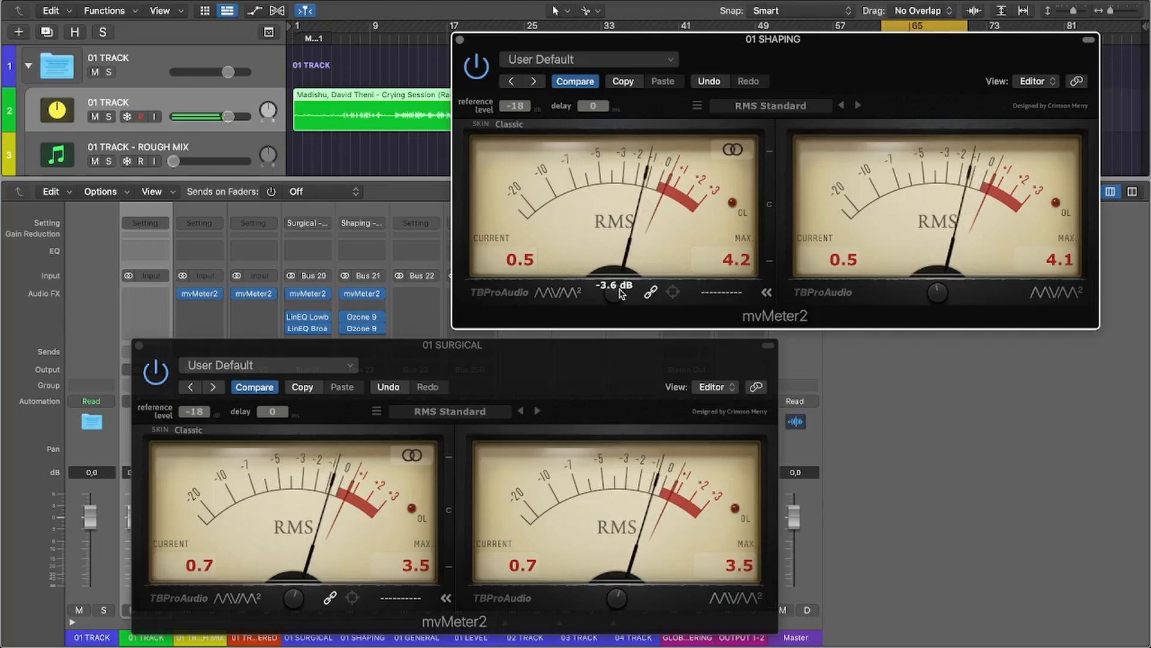
key(space)
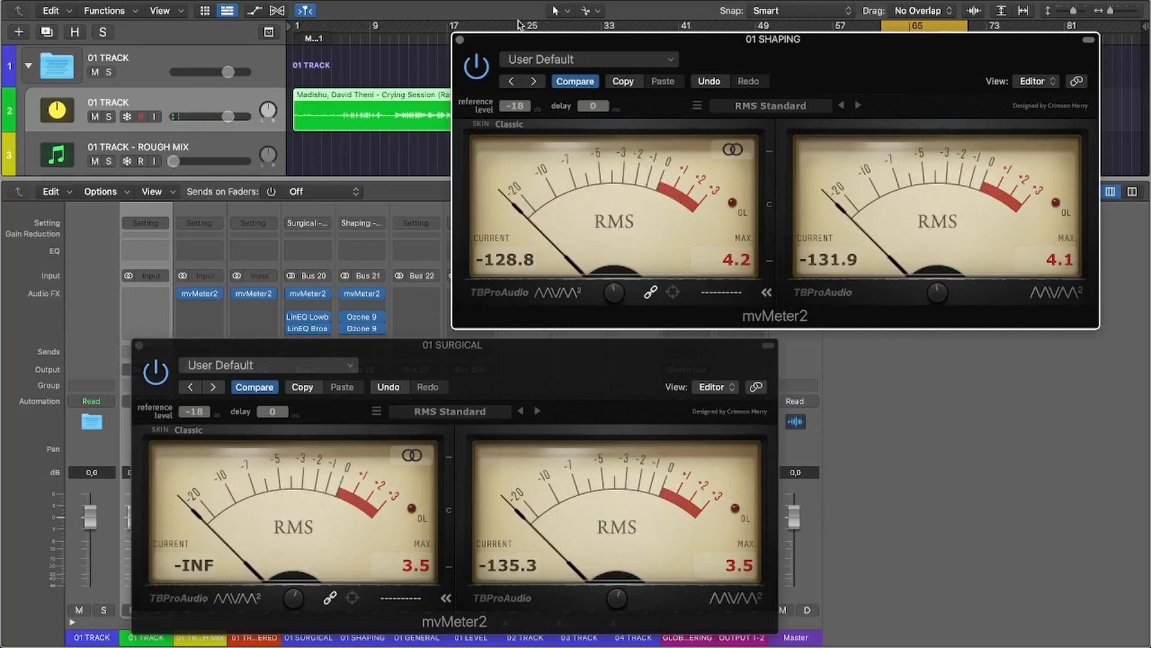
click(460, 40)
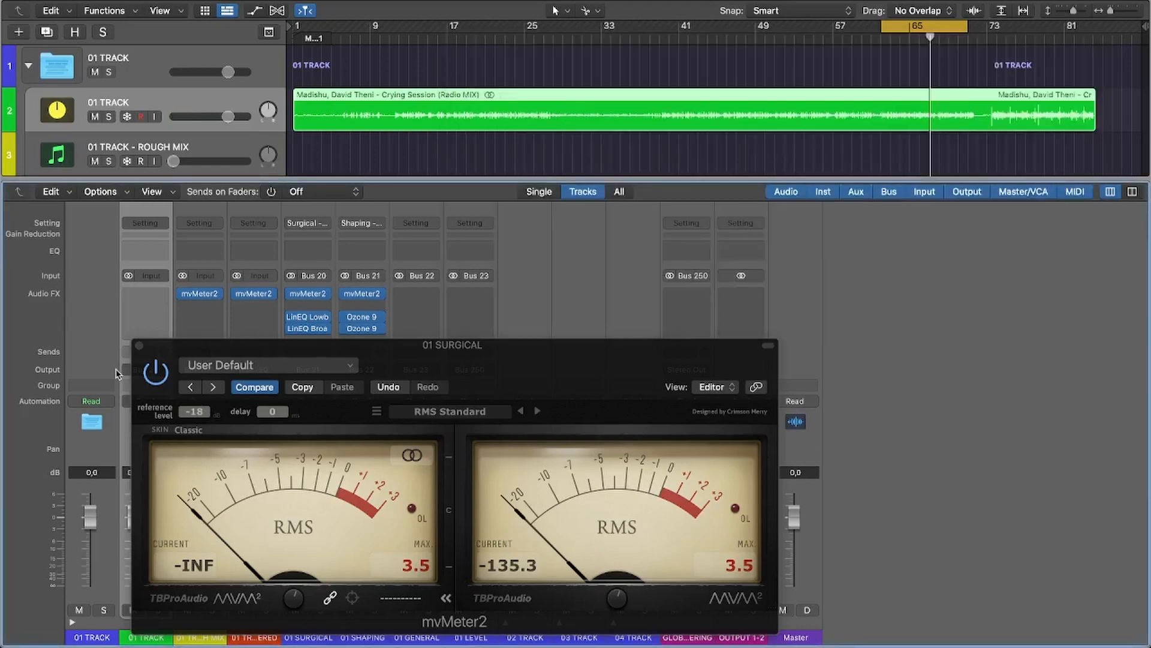
click(141, 344)
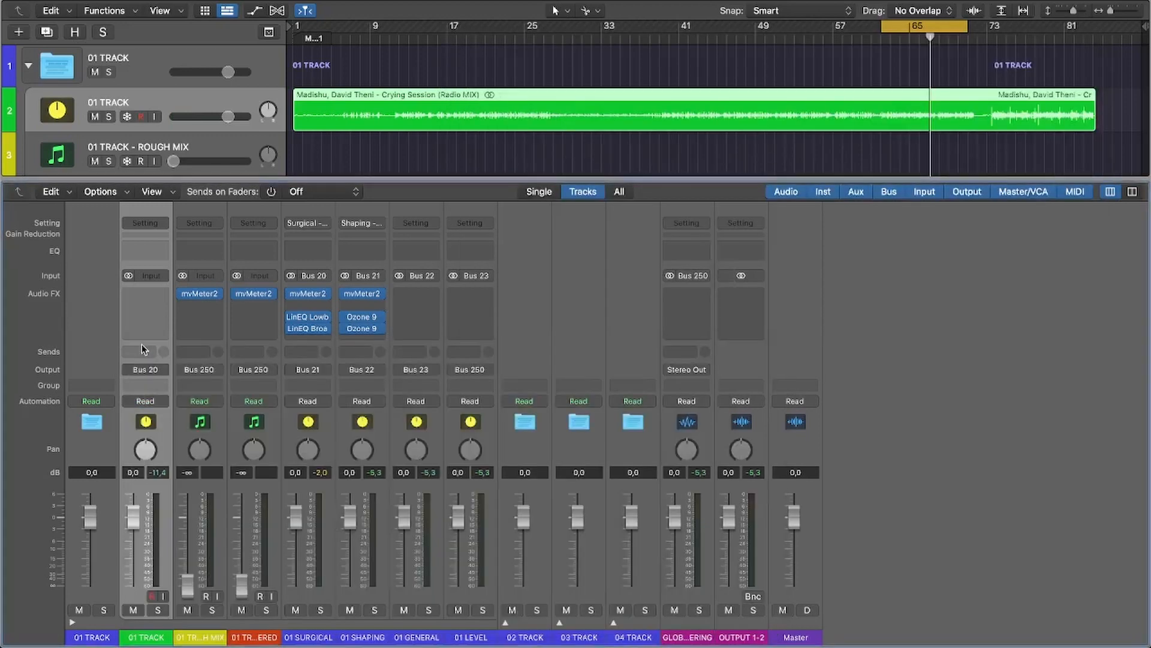
Review the Ozone 9 Dynamics settings on 01 SHAPING once more and close the plug-in
click(363, 319)
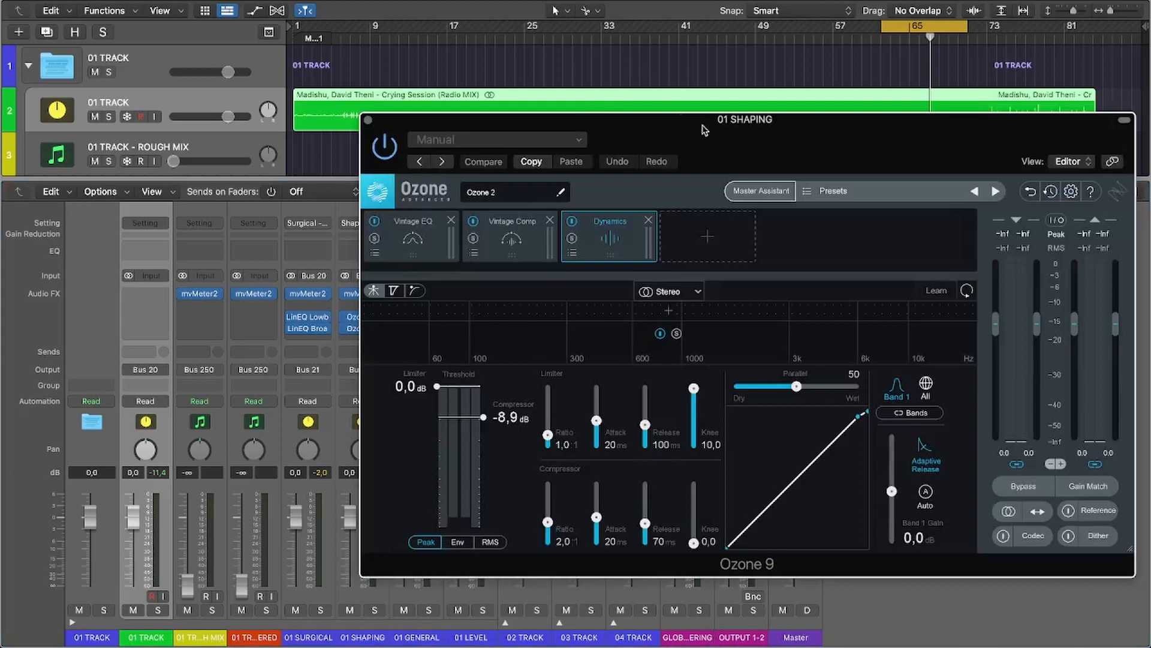
drag(705, 127, 585, 130)
click(243, 120)
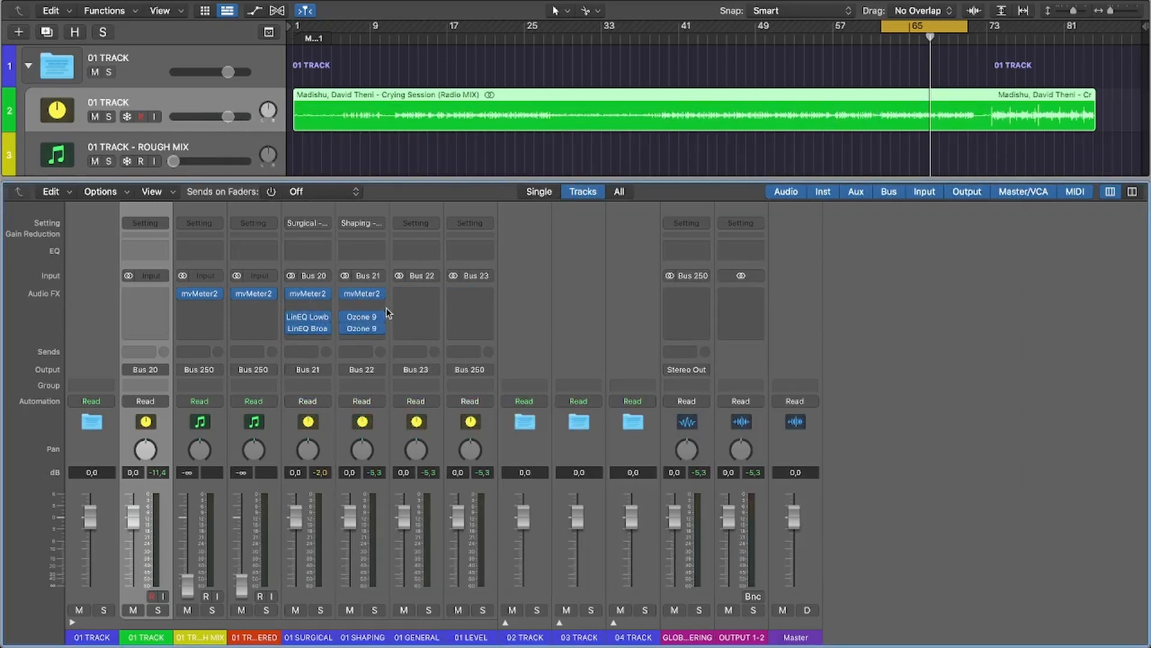
Load the MasterTemple [Pro] channel strip setting General - Logic Pro X - Loud&Heavy onto the 01 GENERAL bus
click(417, 223)
mouse_move(456, 451)
mouse_move(624, 451)
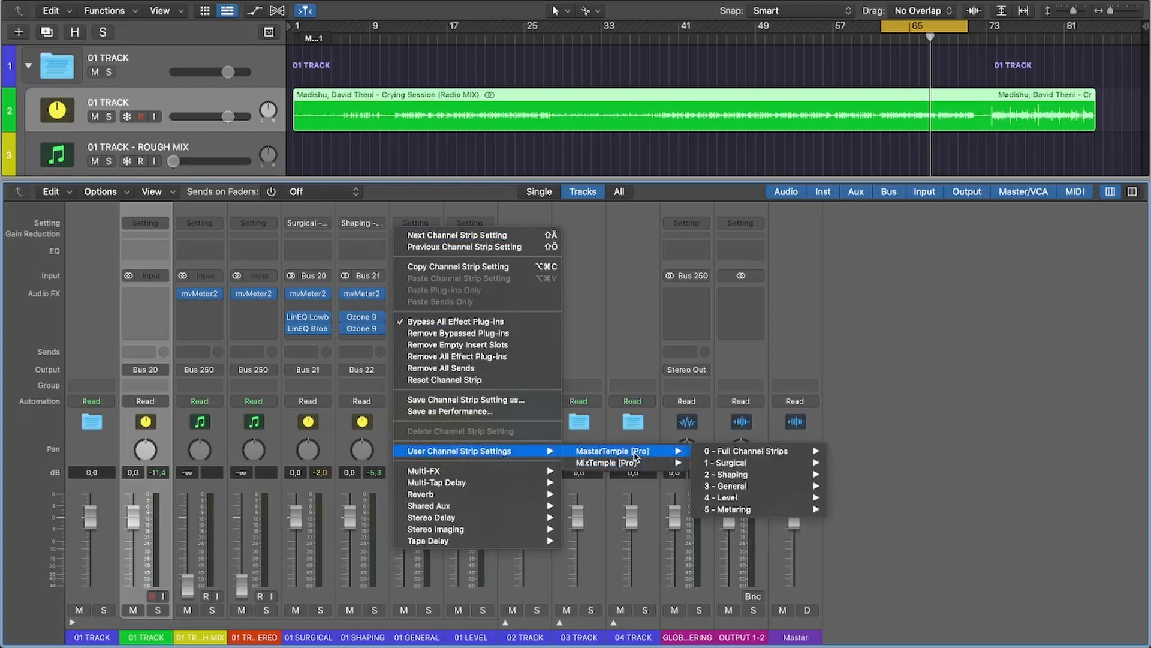
mouse_move(736, 454)
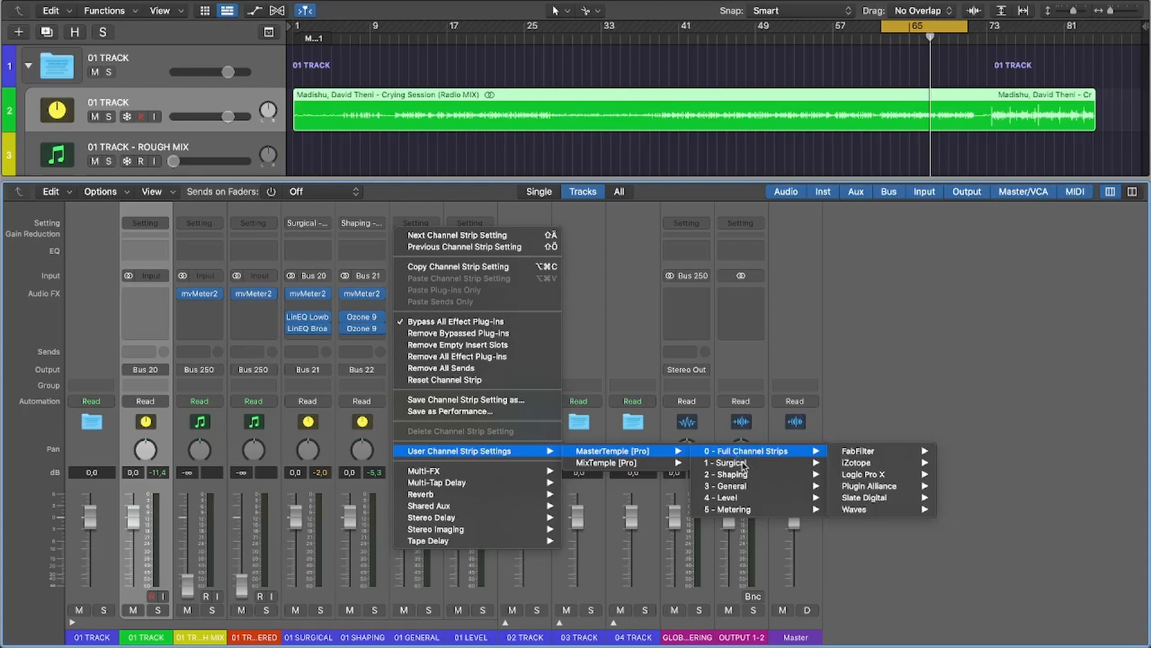
mouse_move(770, 491)
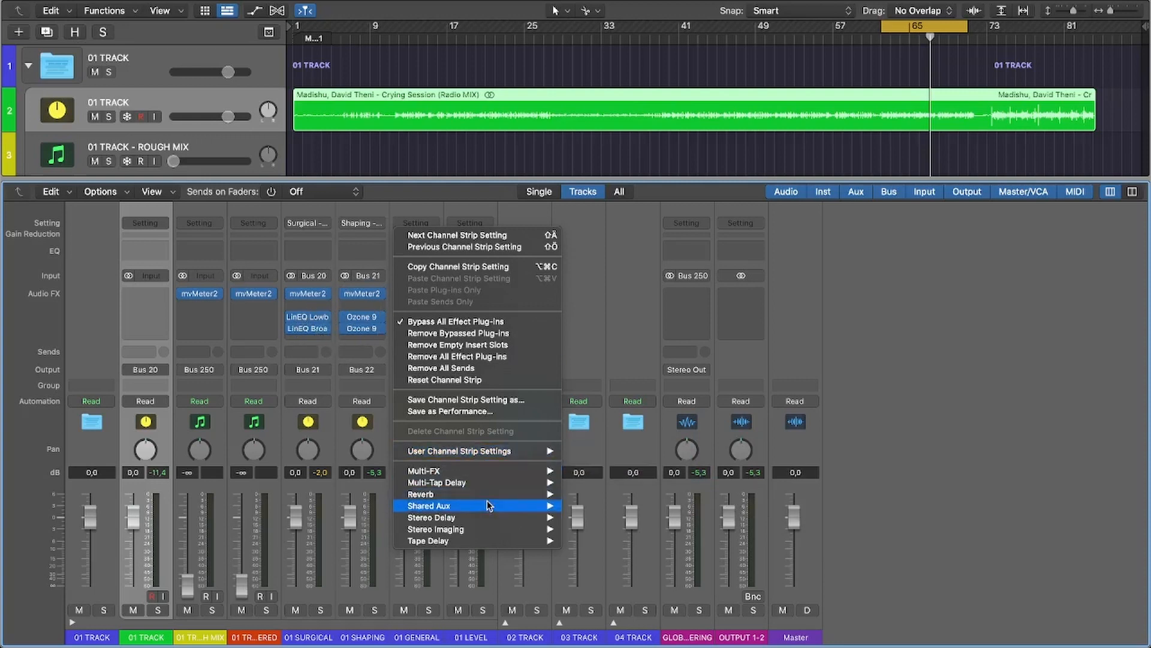
mouse_move(527, 451)
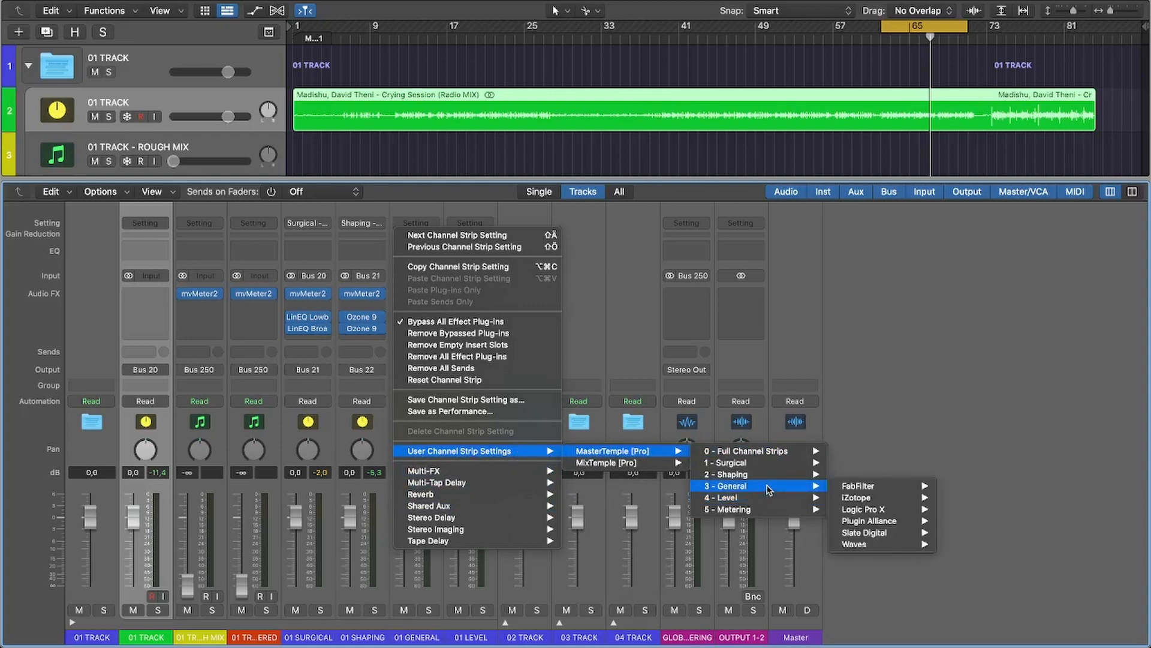
mouse_move(909, 511)
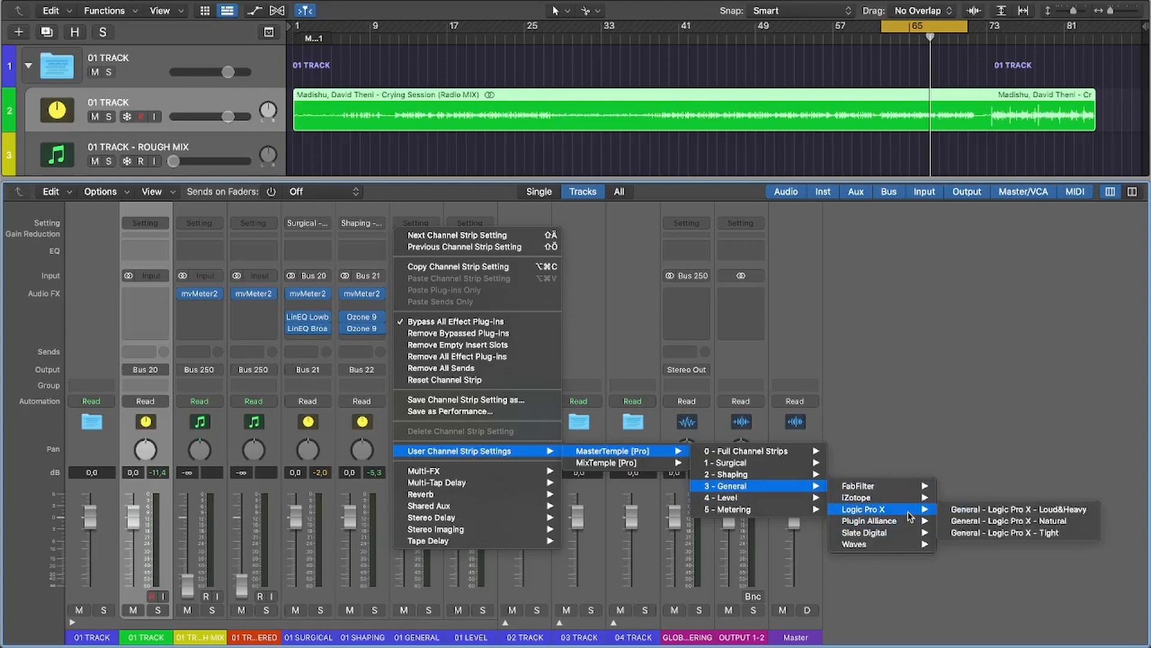
click(1035, 508)
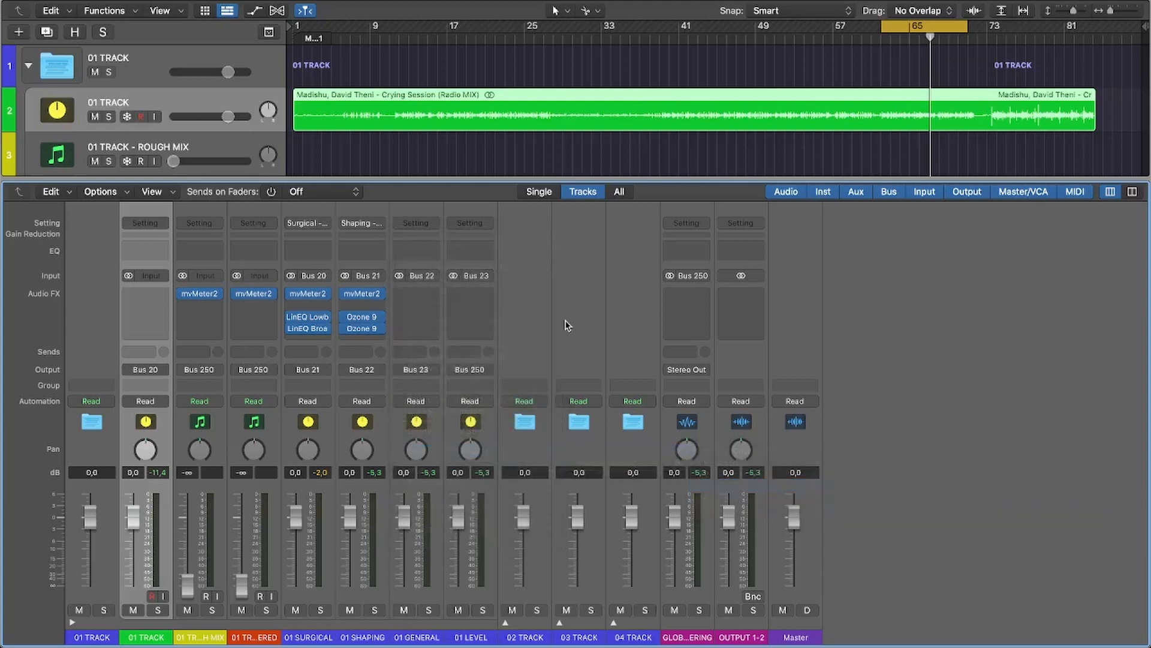
Open the Multipressor and Vintage Console EQ of 01 GENERAL and move their windows clear of its insert slots
click(414, 307)
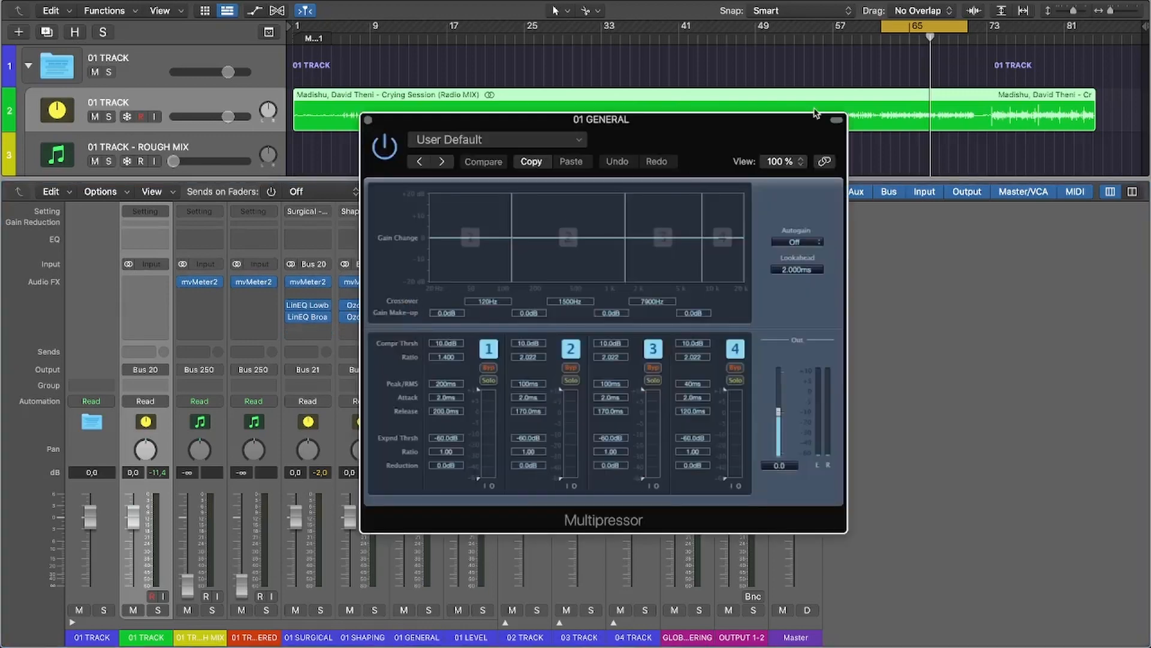
drag(688, 121, 890, 127)
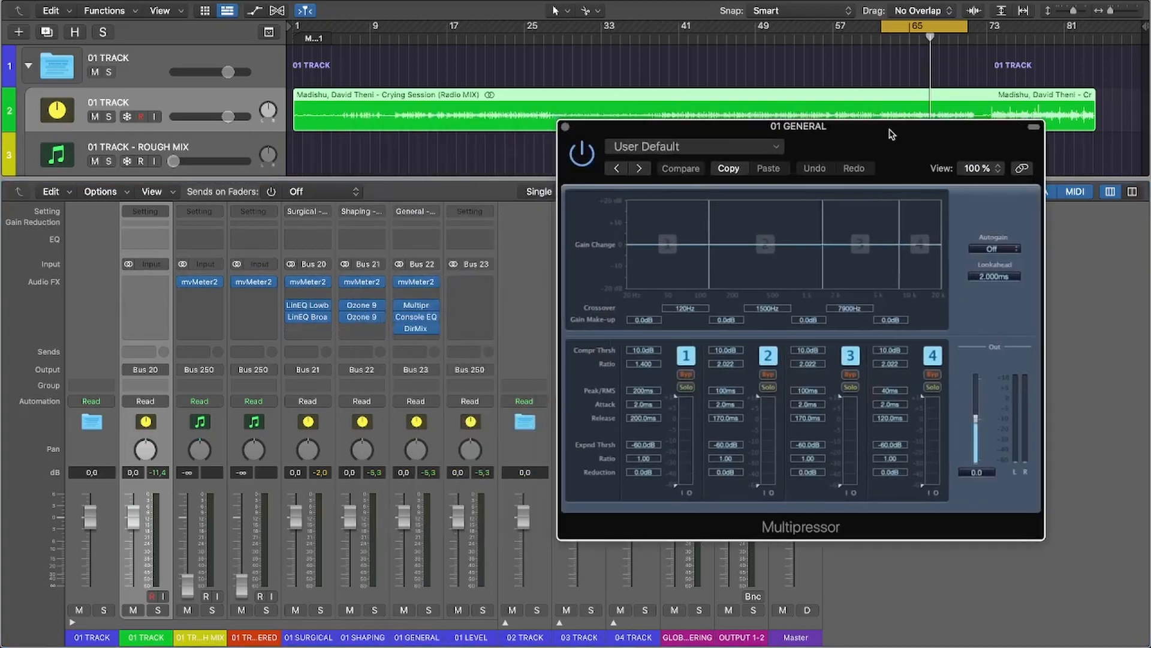
click(419, 317)
drag(891, 145, 959, 238)
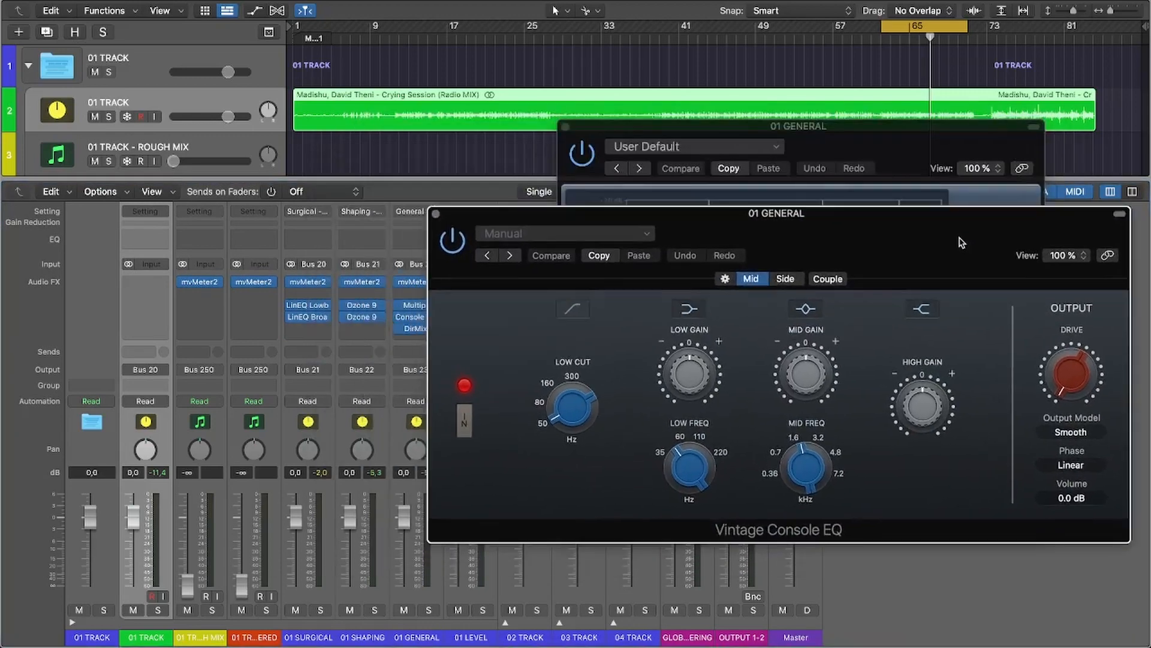
drag(875, 243, 916, 242)
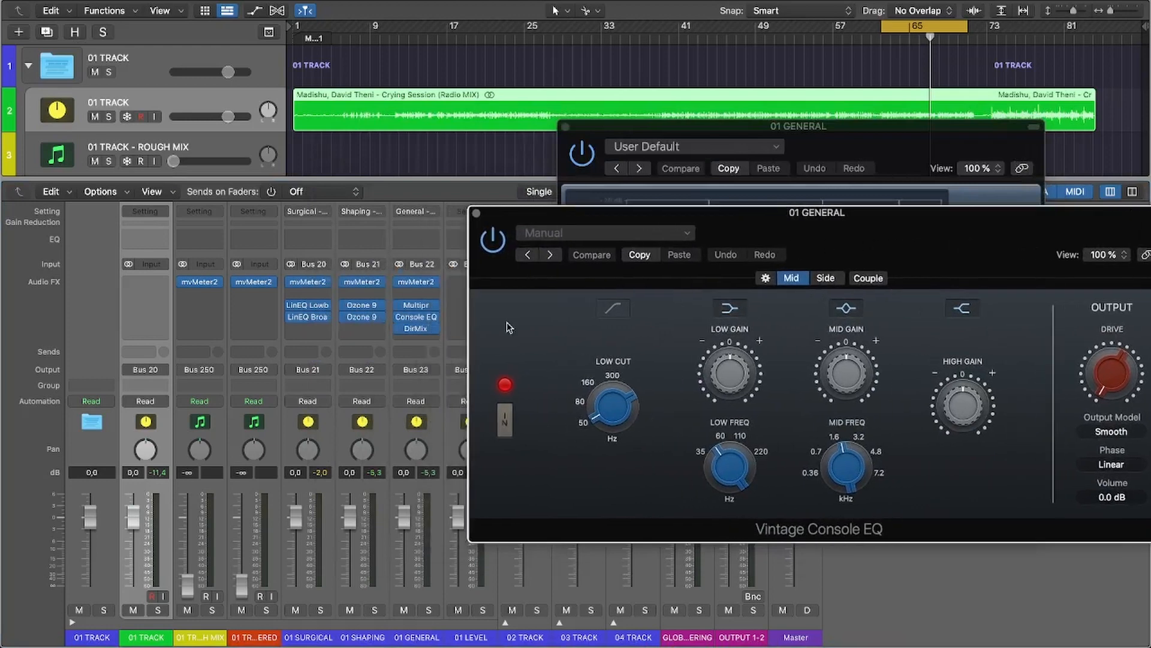
Look at the Direction Mixer and mvMeter2 settings on 01 GENERAL, and close all of its plug-in windows
click(418, 332)
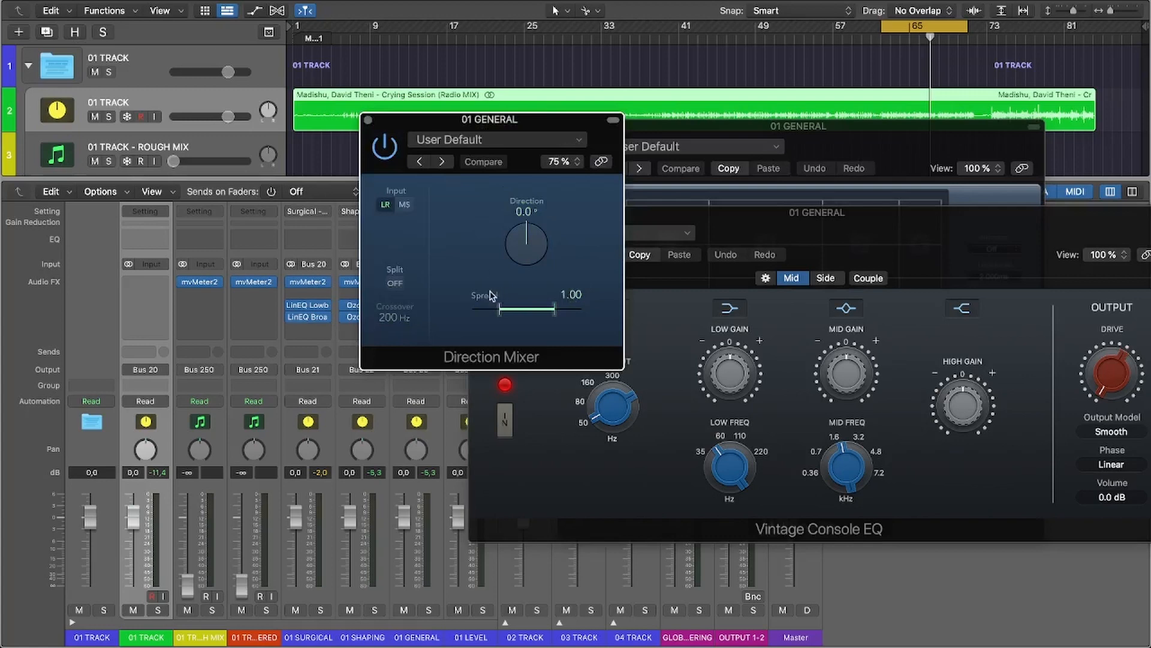
click(368, 123)
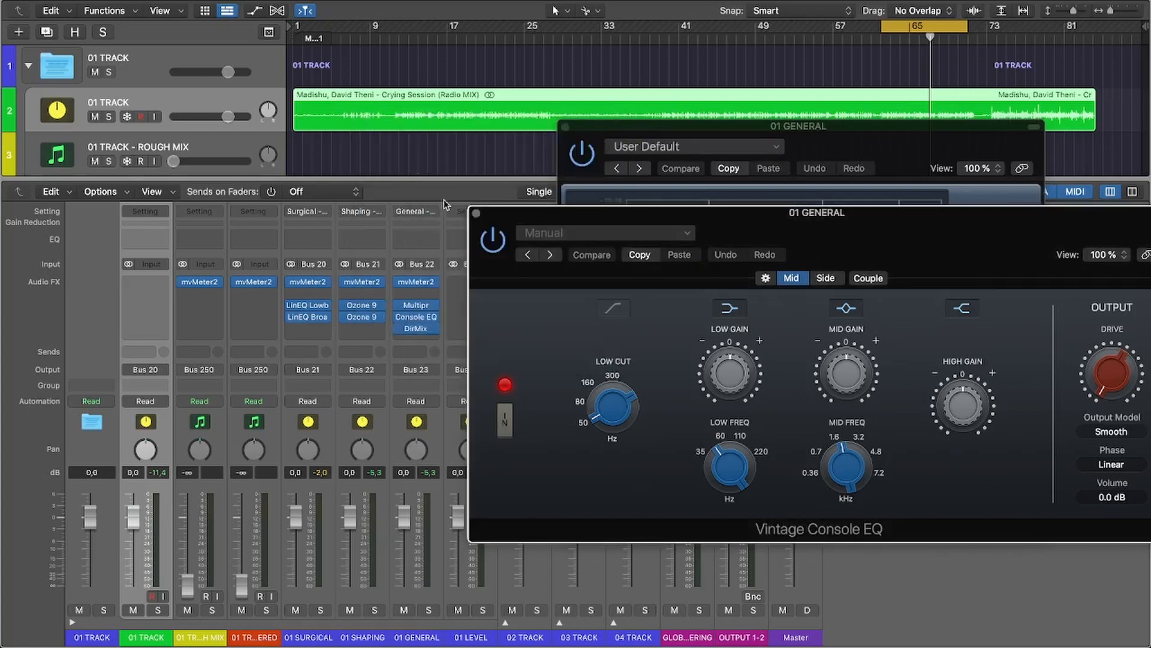
click(476, 212)
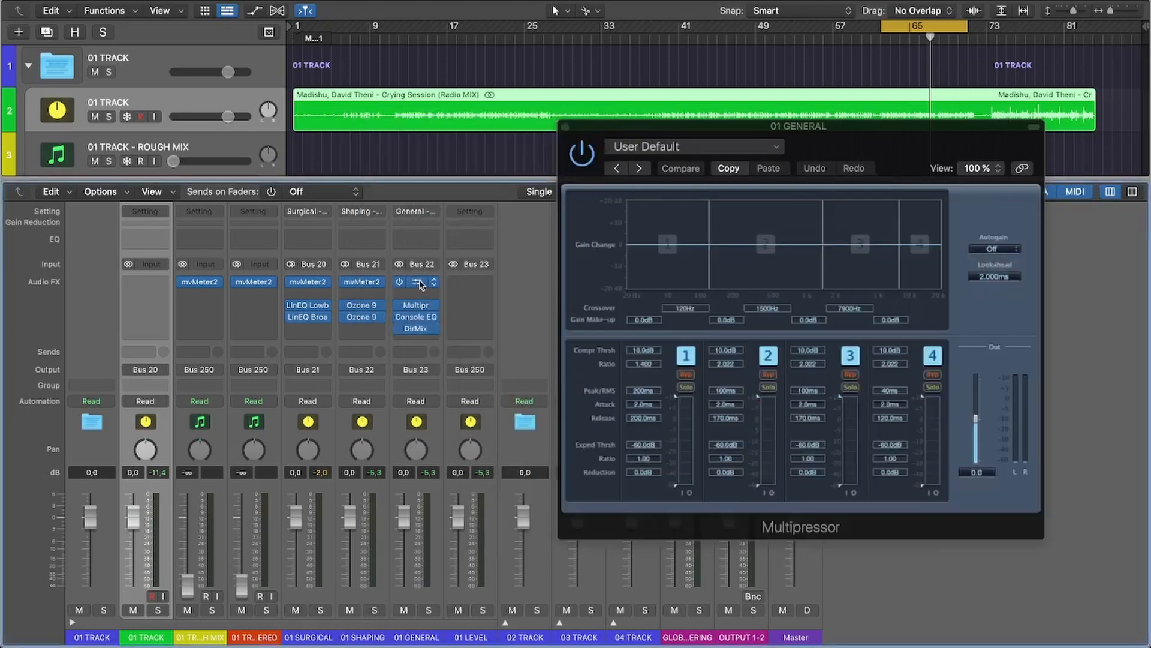
click(420, 284)
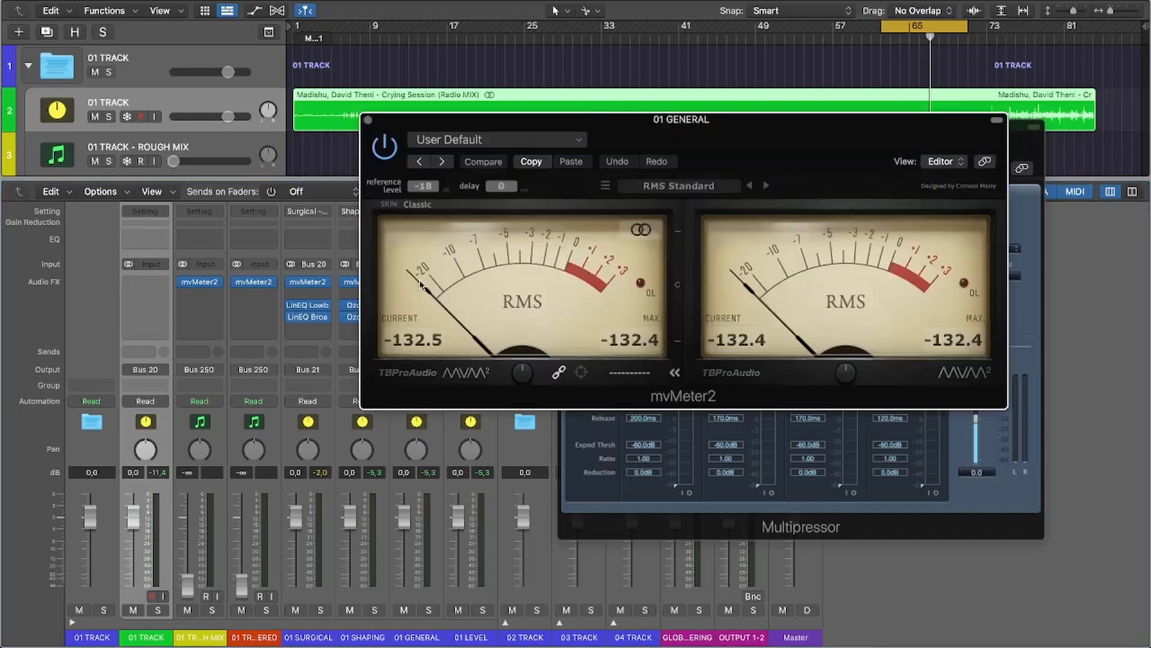
click(368, 124)
click(565, 126)
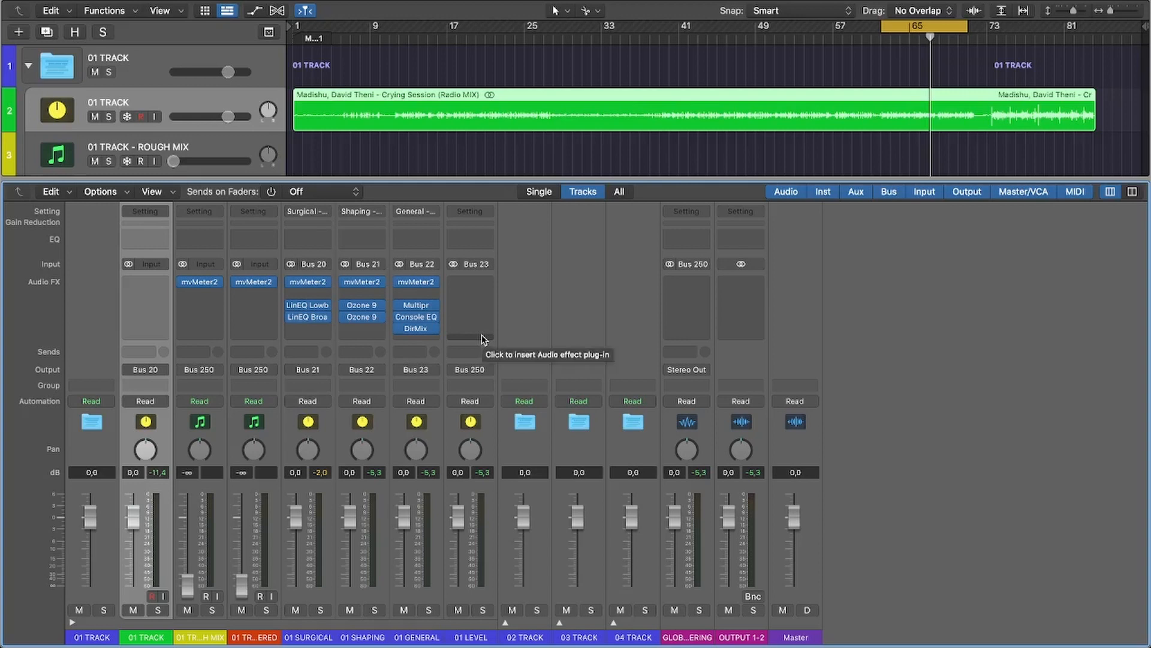
Load the MasterTemple [Pro] channel strip setting Level - FabFilter - Tight onto the 01 LEVEL bus
click(485, 213)
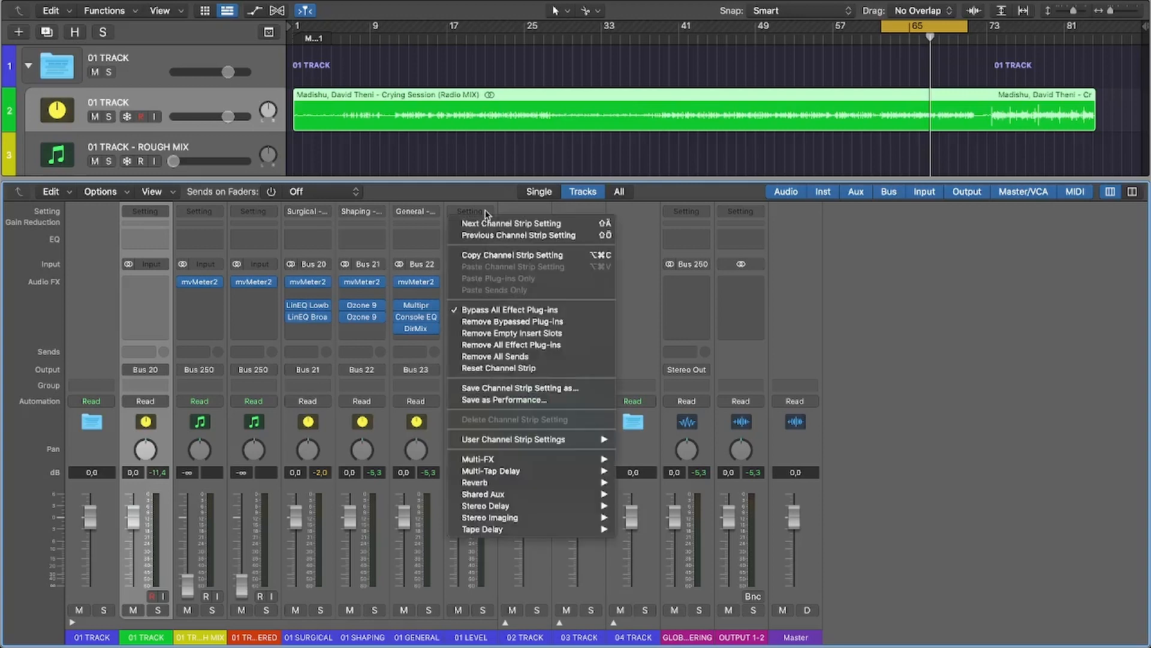
mouse_move(567, 442)
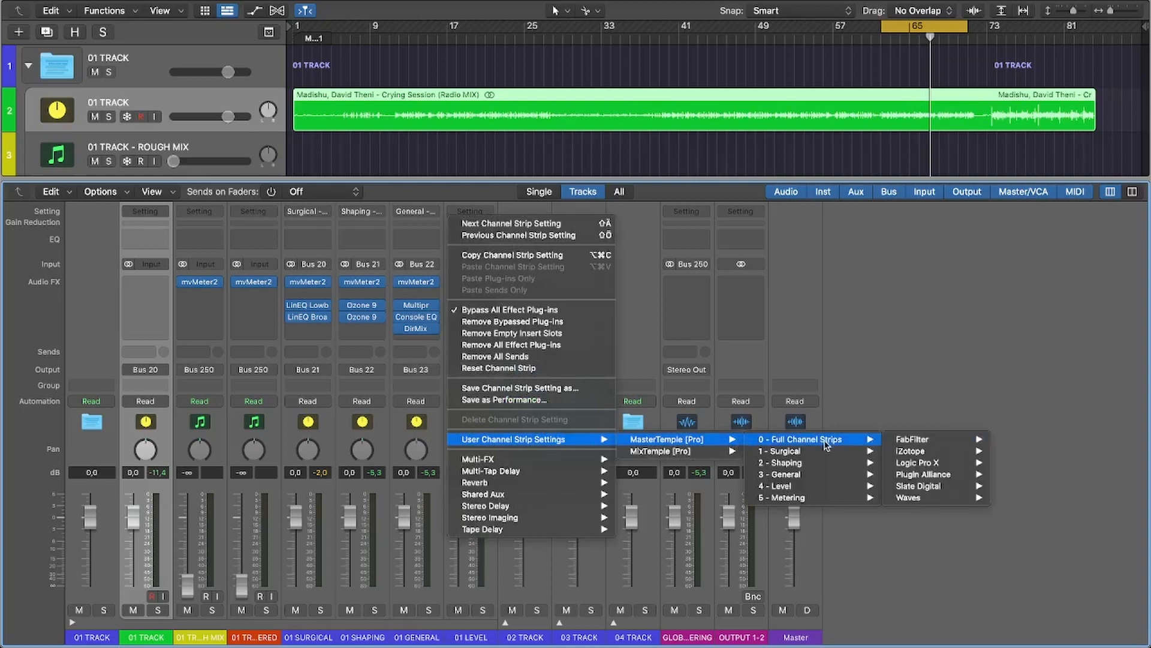
mouse_move(817, 491)
mouse_move(911, 487)
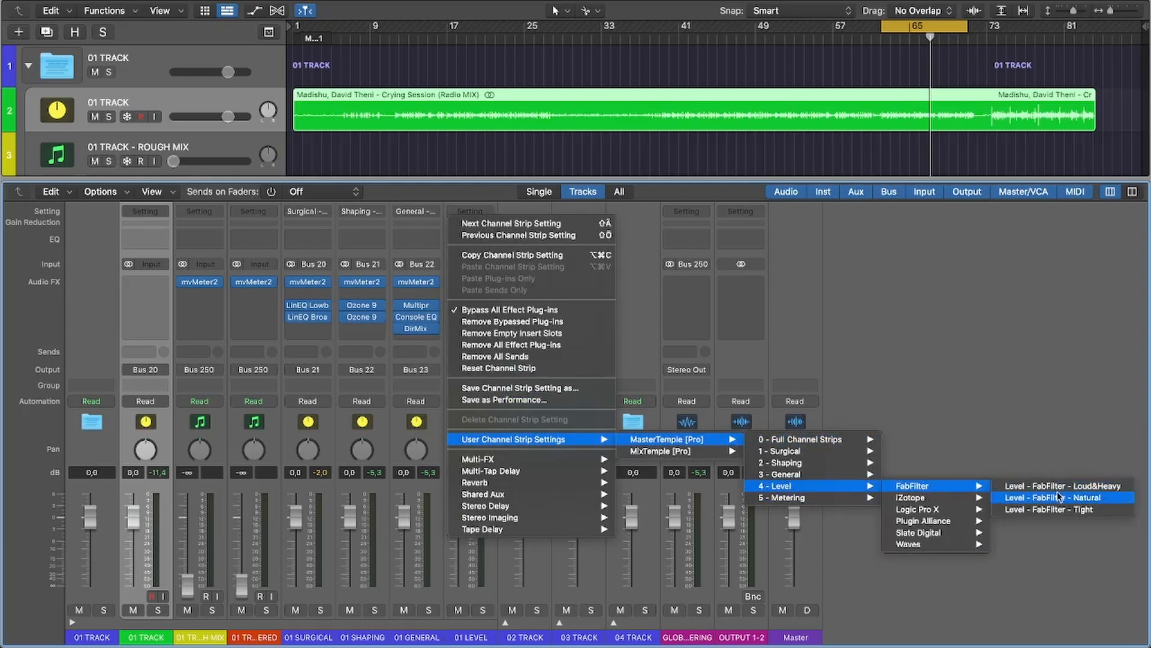
click(1057, 510)
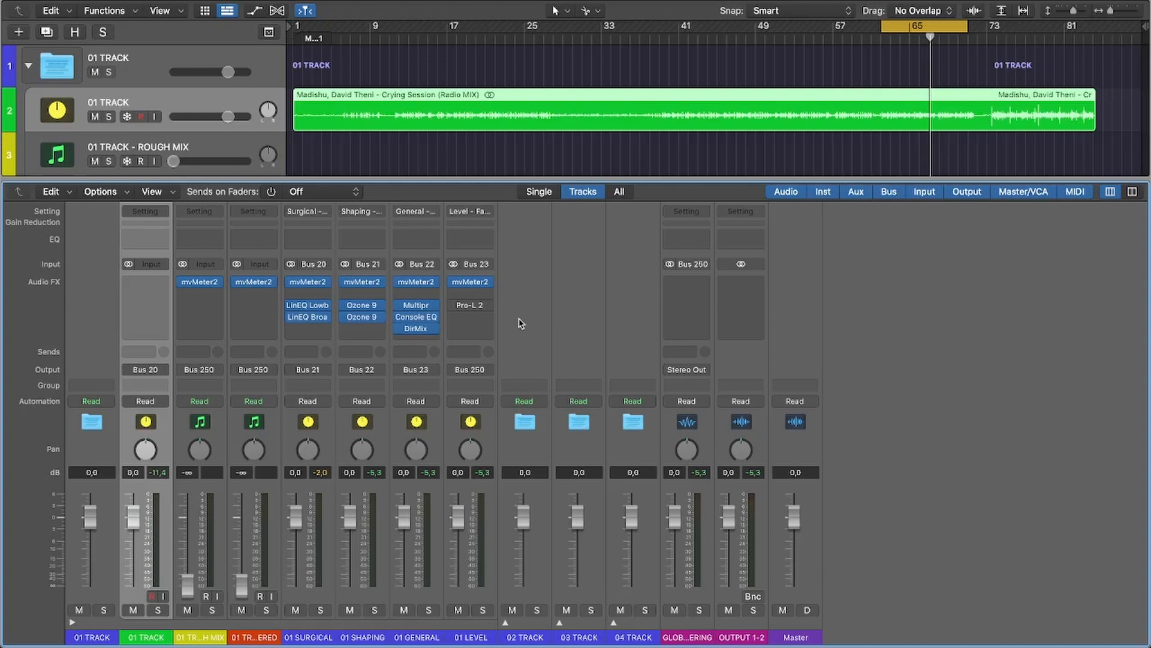
Raise the Pro-L 2 gain on 01 LEVEL to about +9.2 dB during playback and close the limiter
click(469, 305)
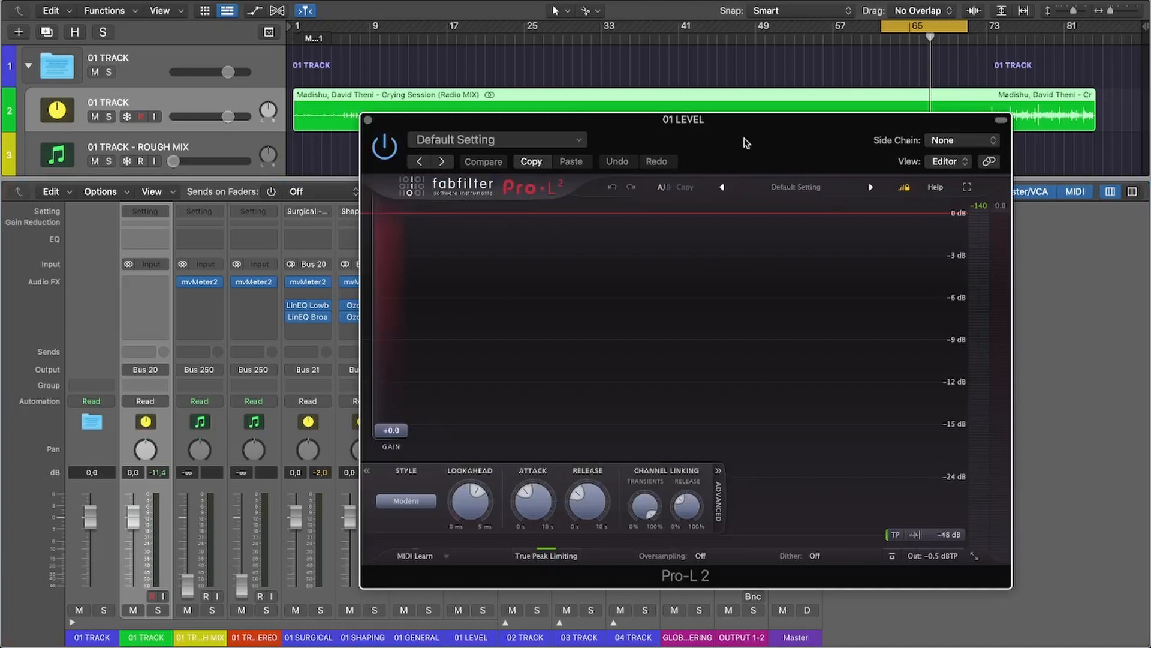
key(space)
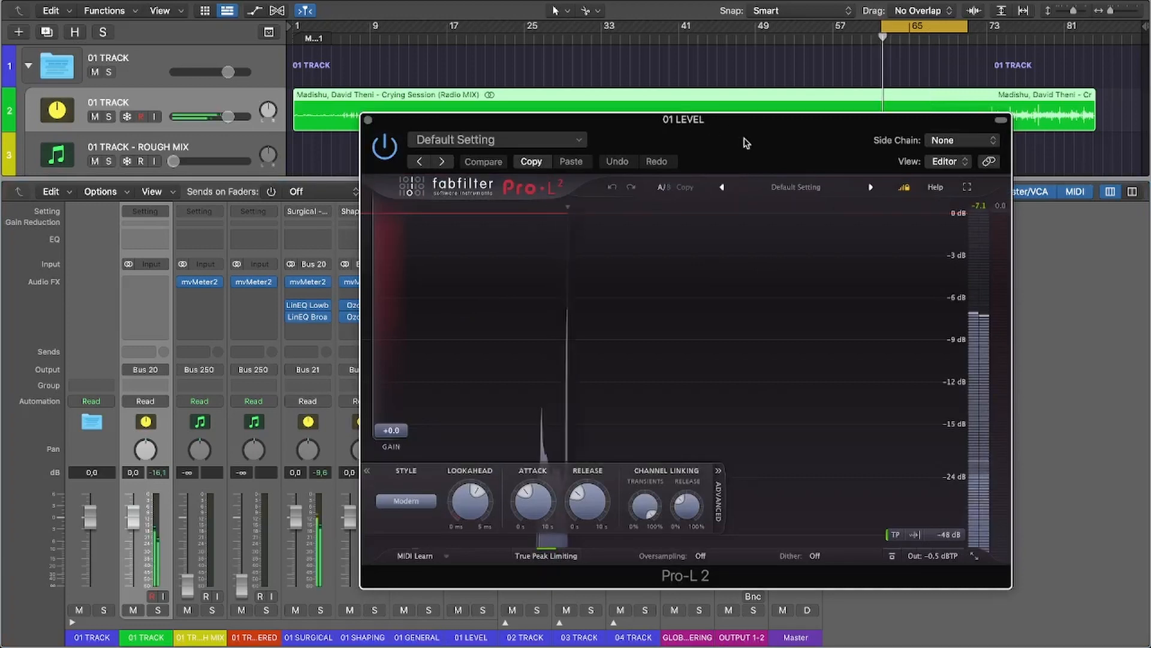
drag(391, 430, 396, 358)
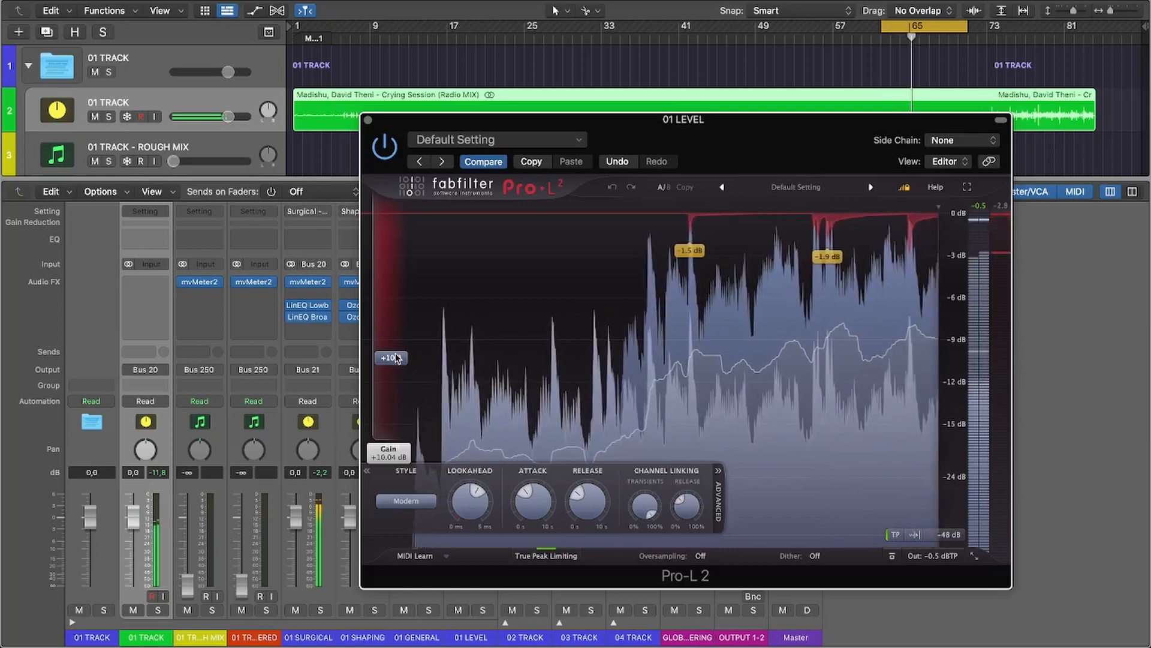
drag(396, 358, 396, 364)
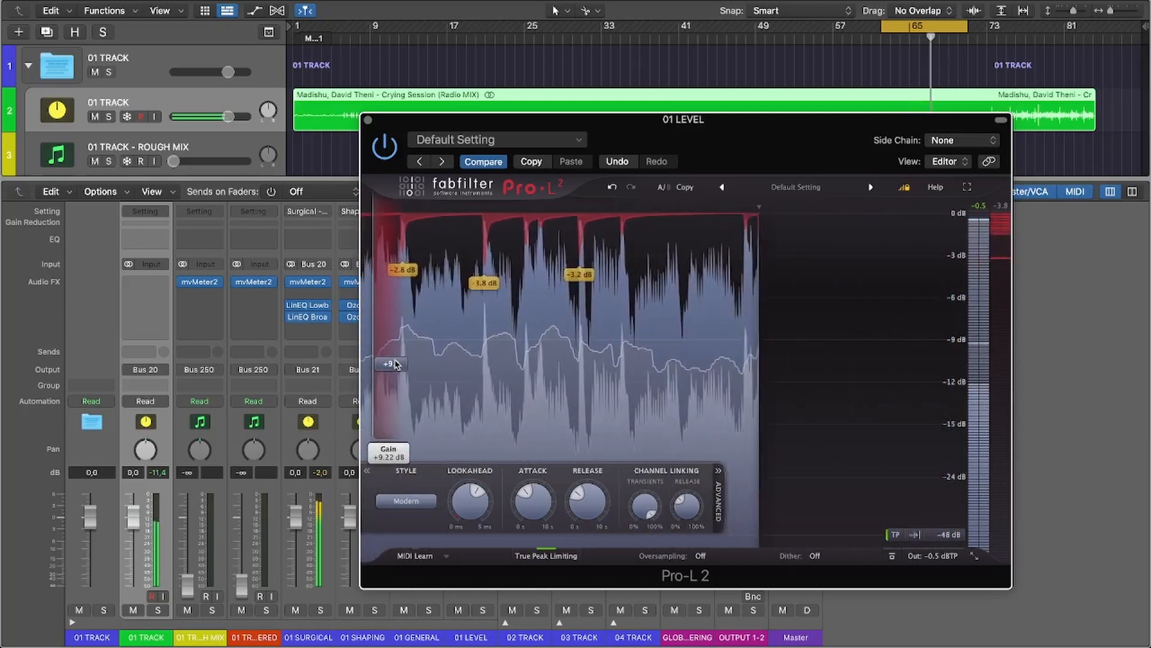
click(368, 120)
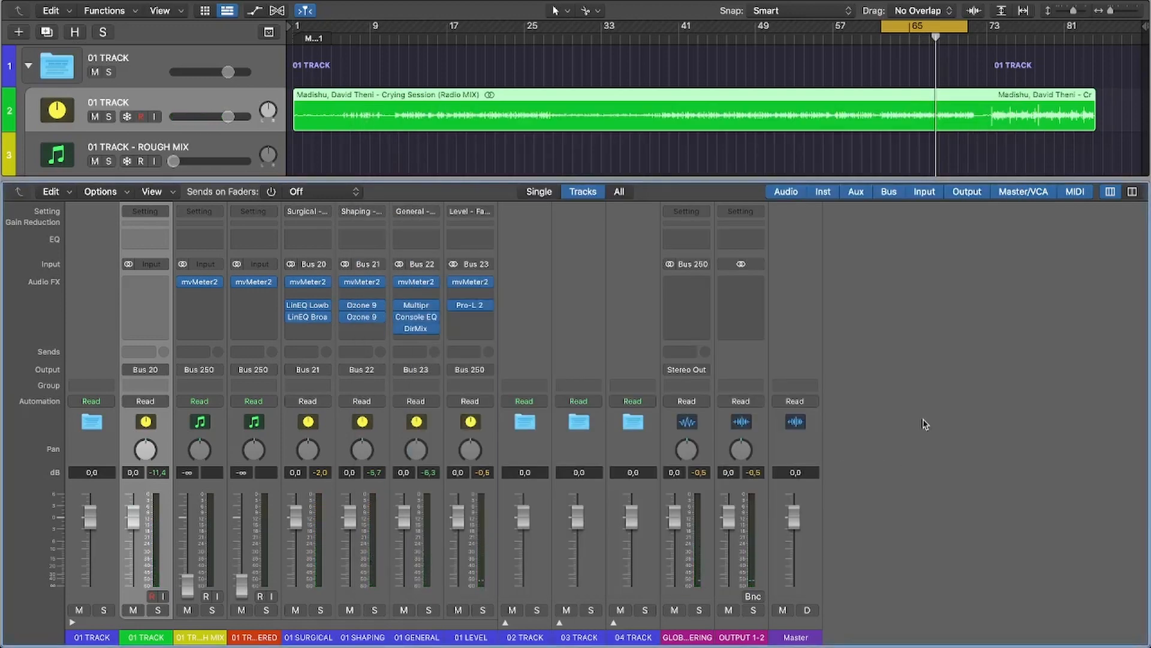
Load the MasterTemple [Pro] channel strip setting Metering - Logic Pro X onto the GLOBAL METERING bus
click(693, 213)
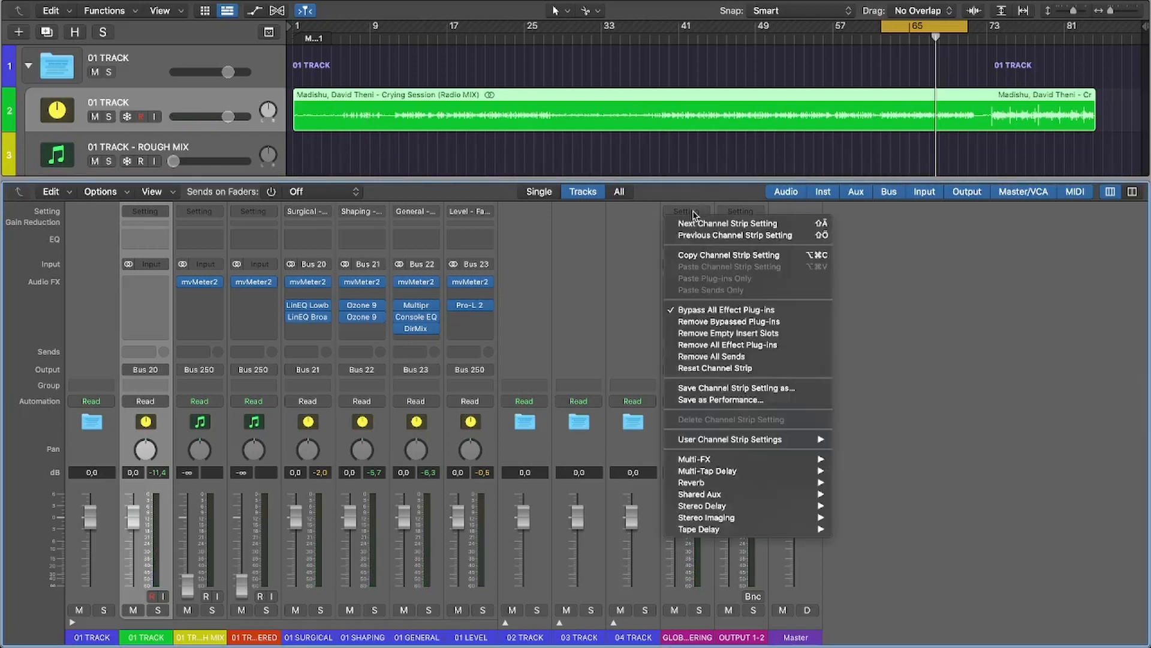
mouse_move(786, 451)
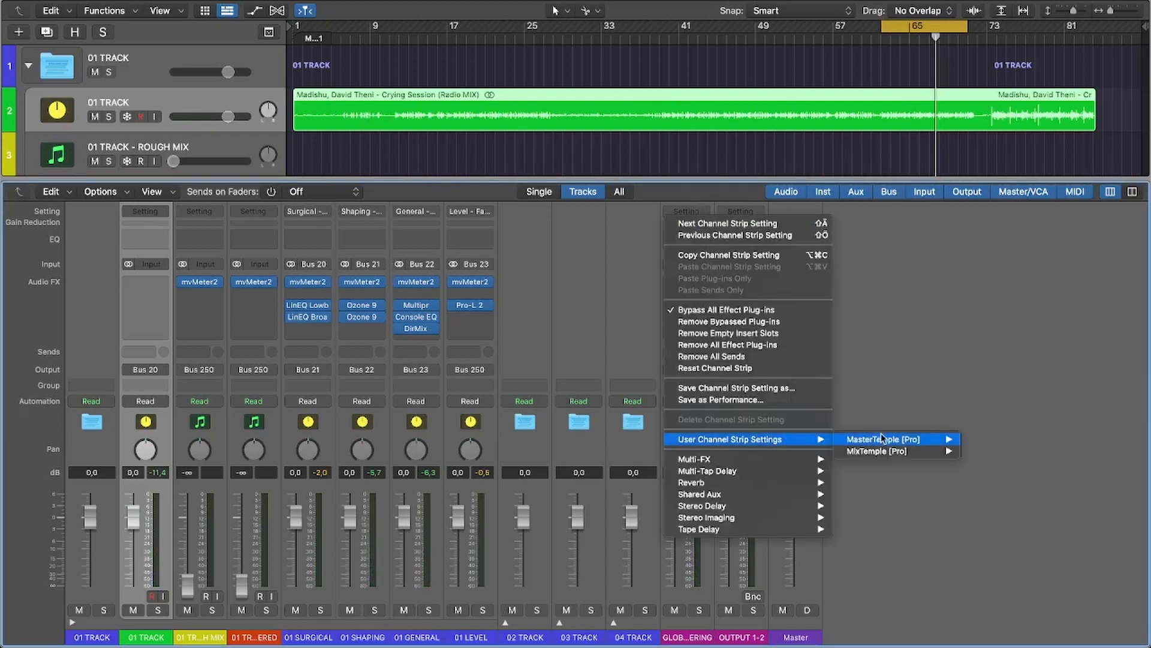
mouse_move(885, 441)
mouse_move(1059, 441)
mouse_move(1015, 499)
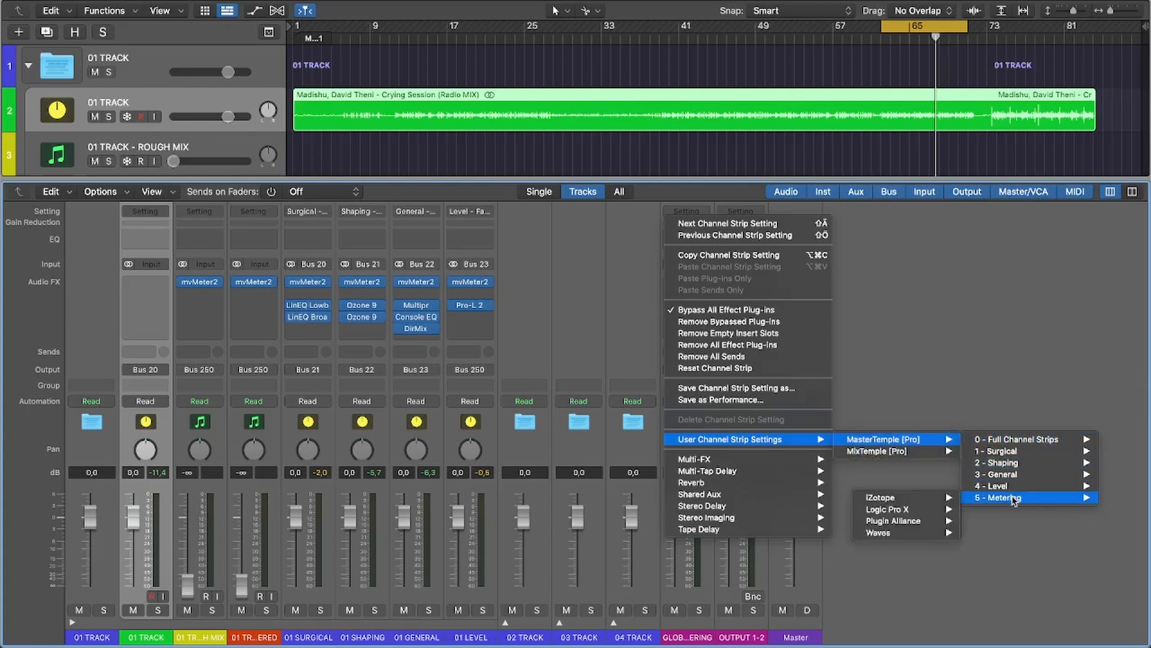
mouse_move(900, 511)
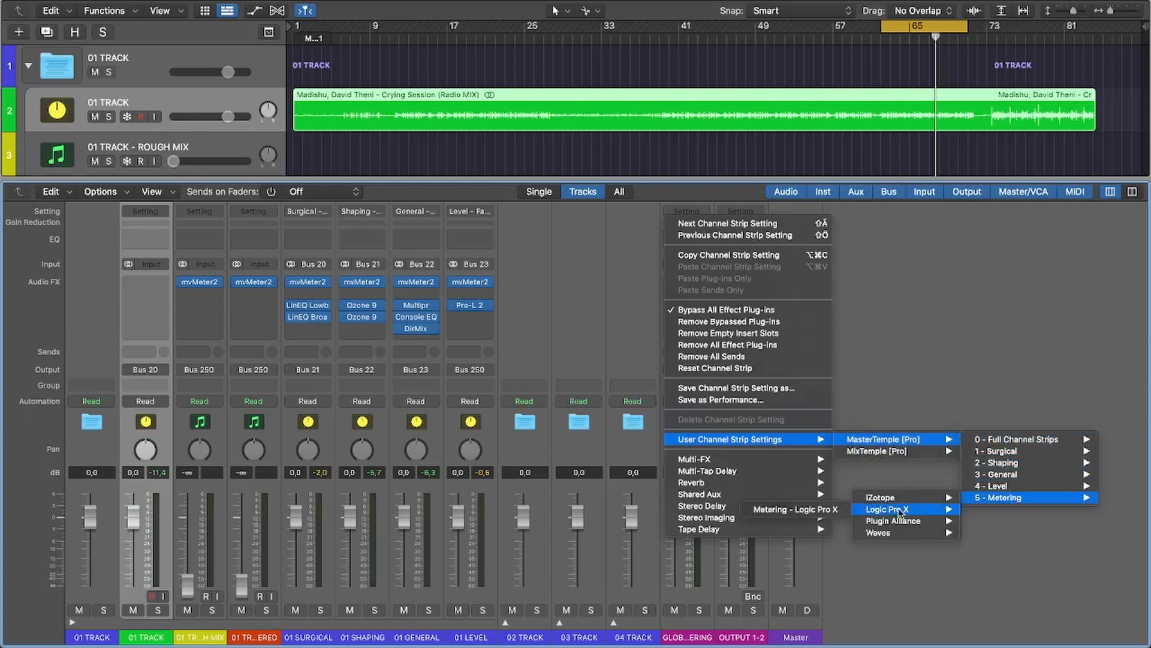
click(819, 510)
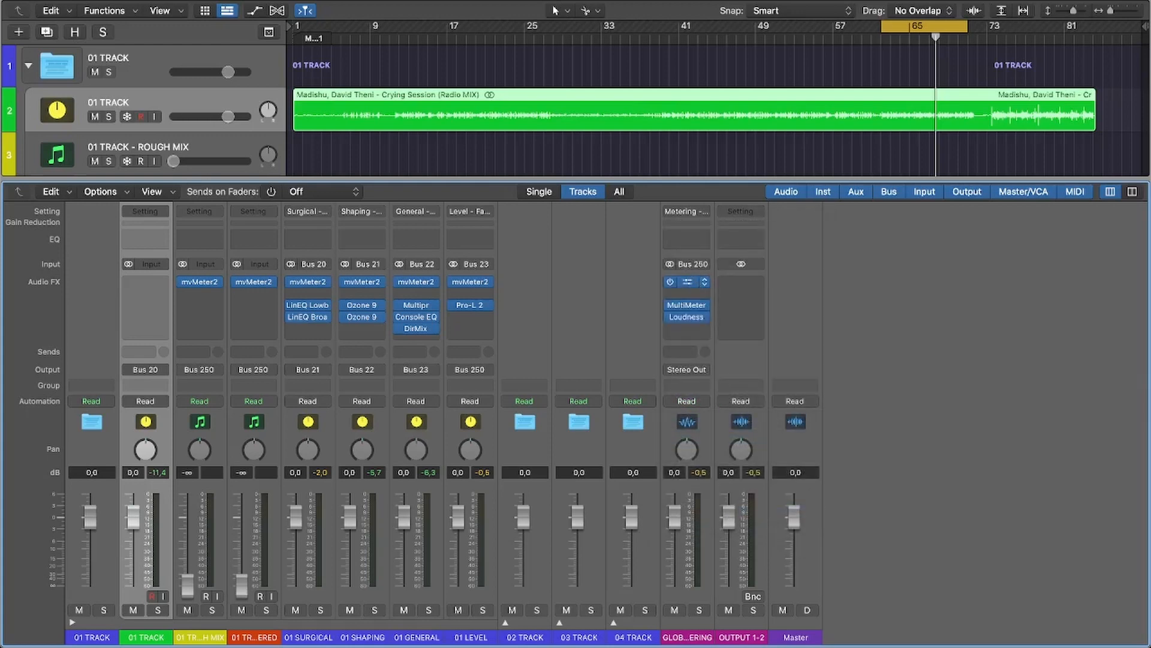
Arrange the mvMeter2, MultiMeter and Loudness Meter of GLOBAL METERING on screen and check the master's levels during playback
click(686, 281)
drag(831, 150, 507, 215)
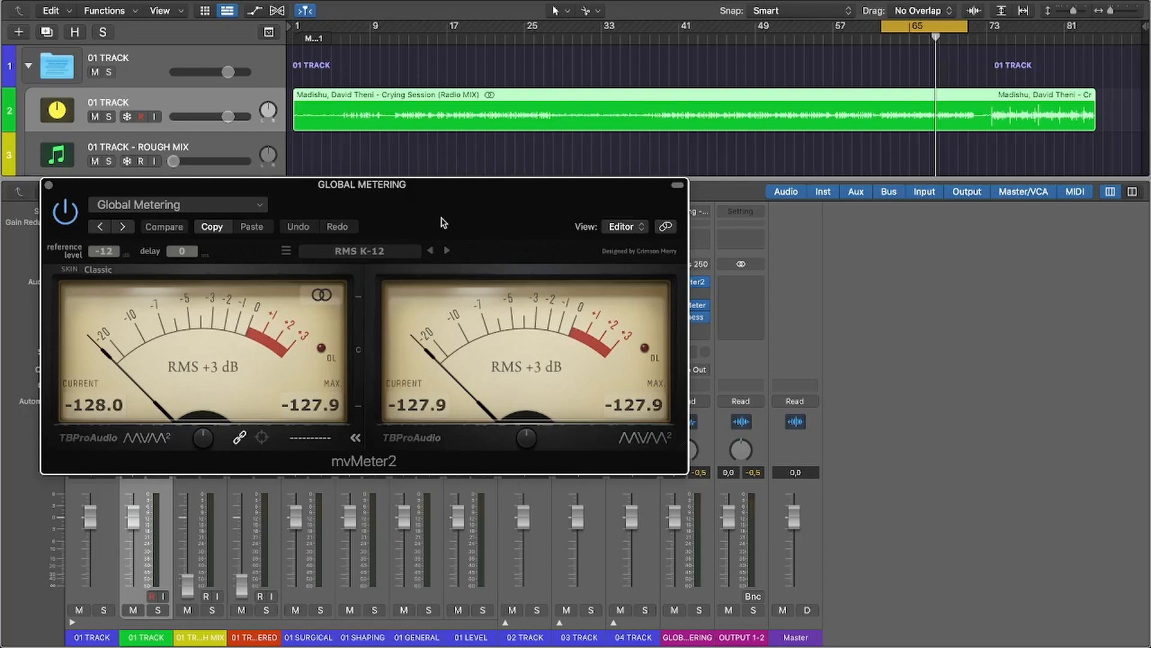
drag(442, 223, 414, 223)
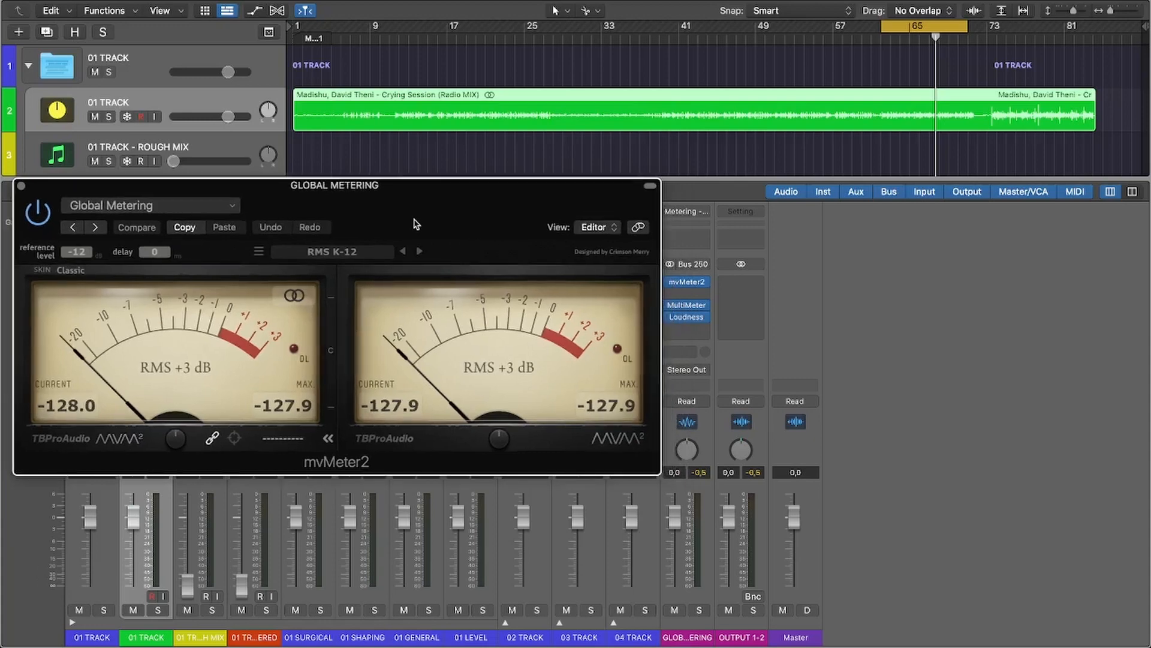
click(689, 310)
drag(706, 132, 1018, 156)
click(689, 317)
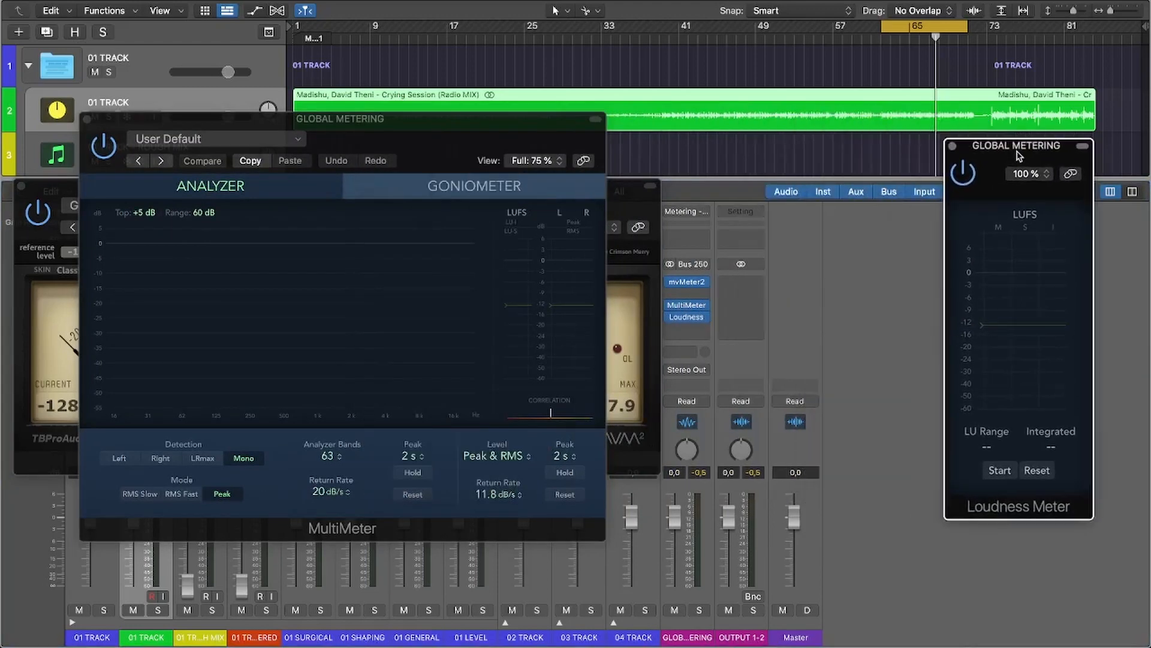
drag(448, 139, 784, 142)
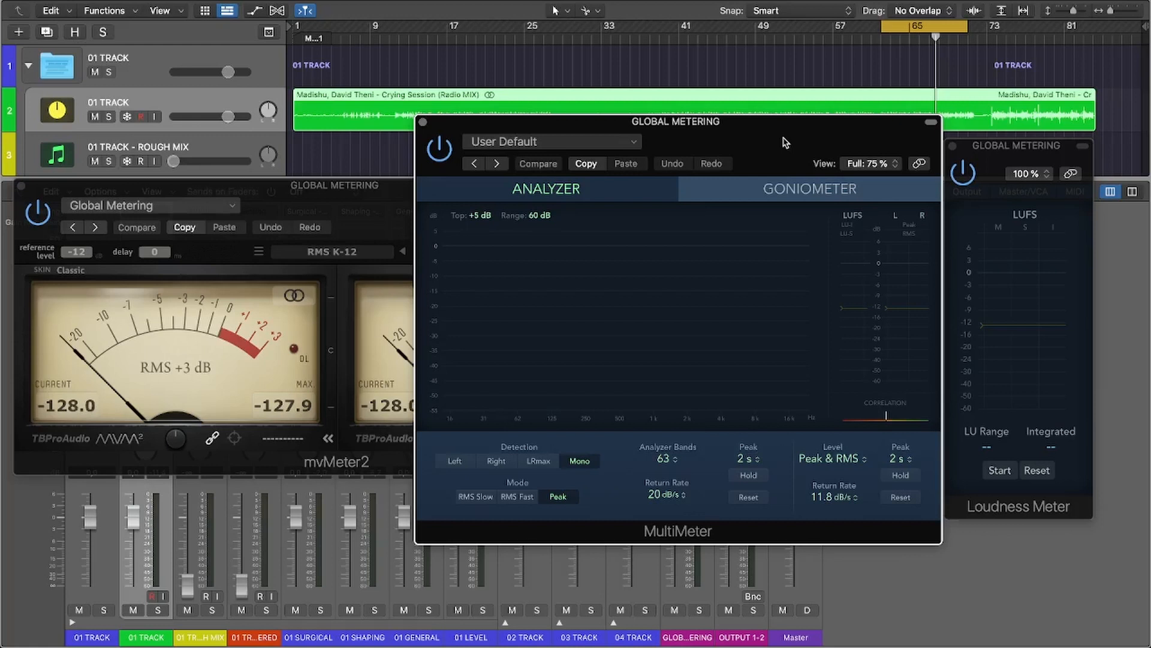
key(space)
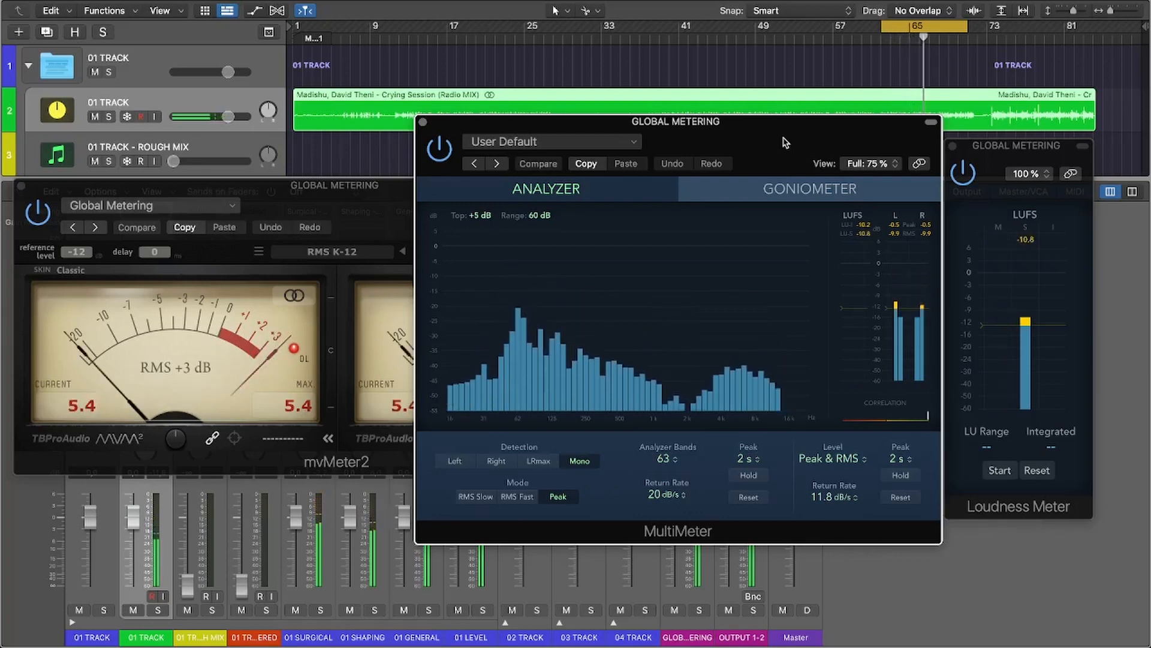
key(space)
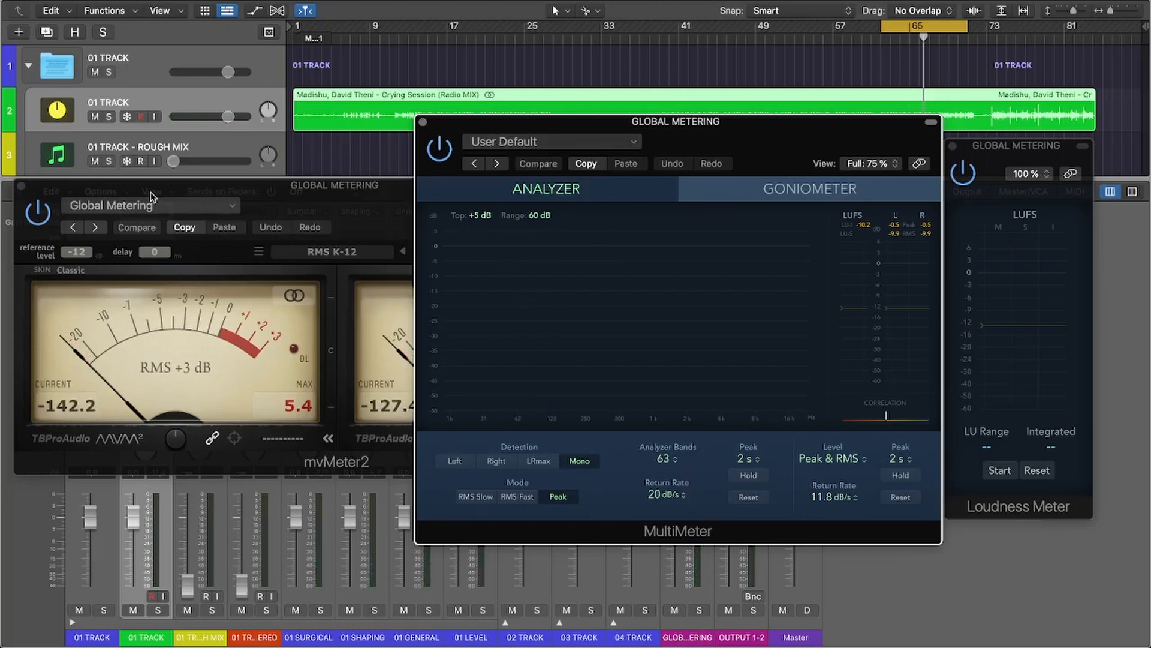
Close the mvMeter2 of GLOBAL METERING, set the Pro-L 2 gain on 01 LEVEL to +8 dB and close the limiter
click(22, 186)
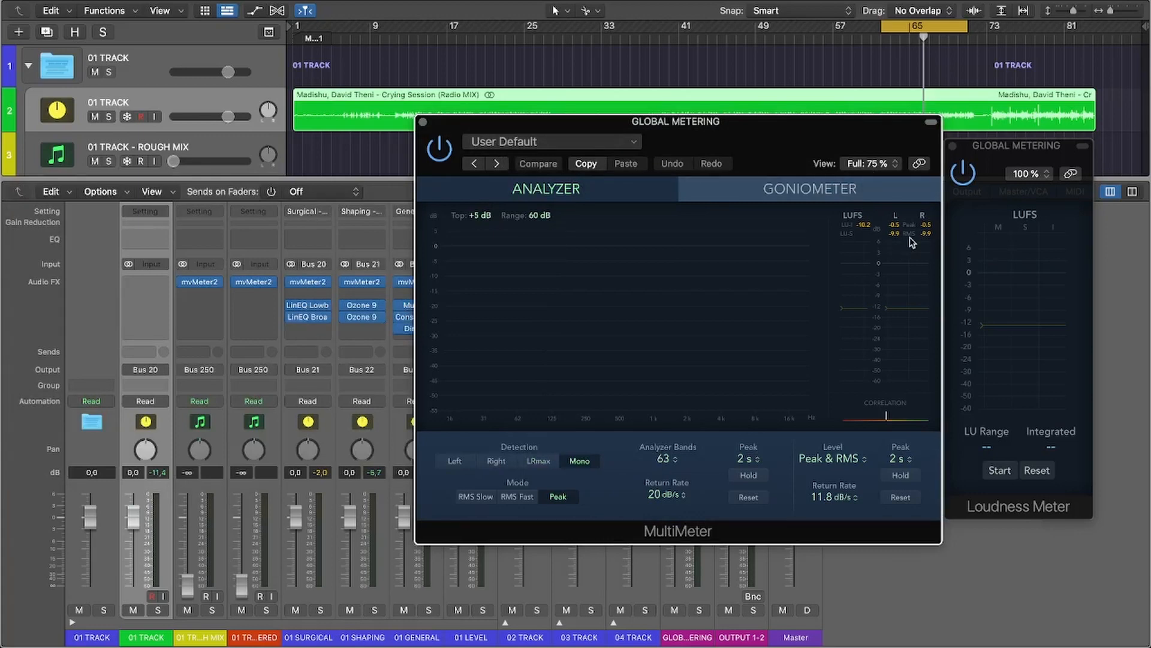
drag(847, 142, 546, 147)
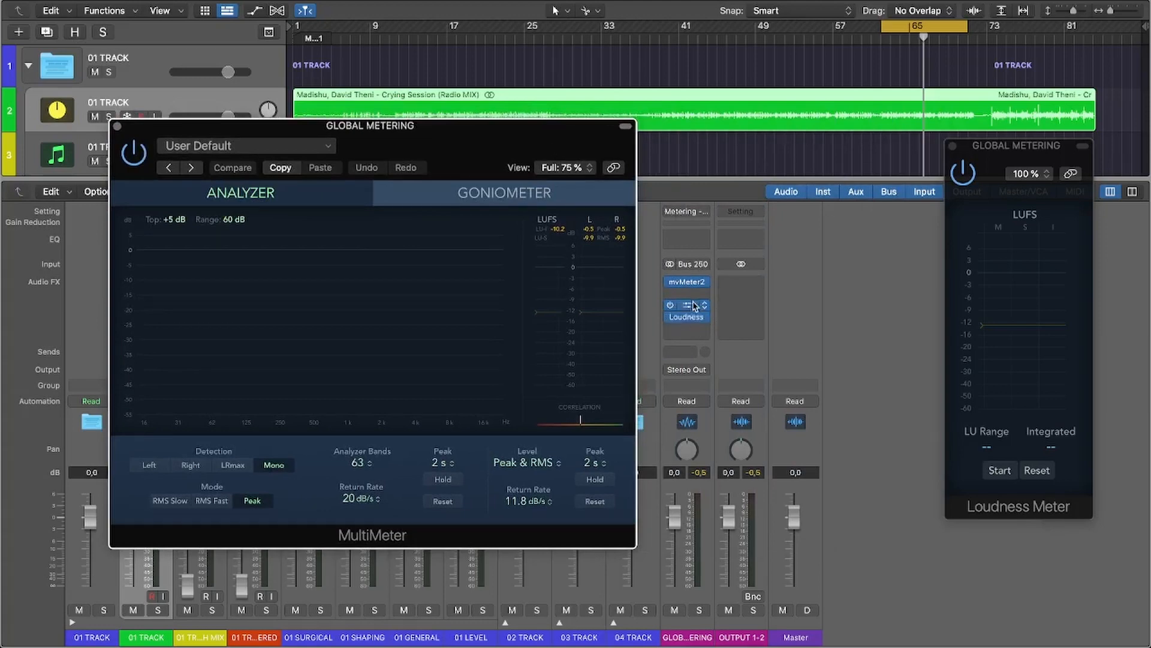
drag(579, 155, 962, 157)
click(473, 309)
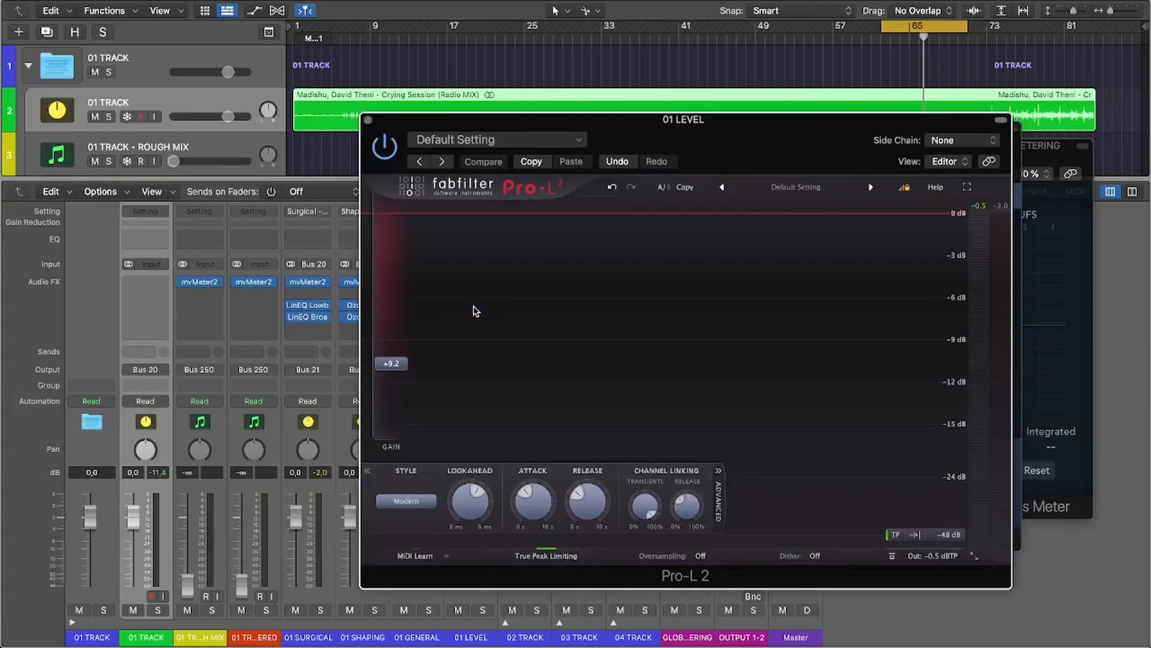
drag(773, 142, 491, 113)
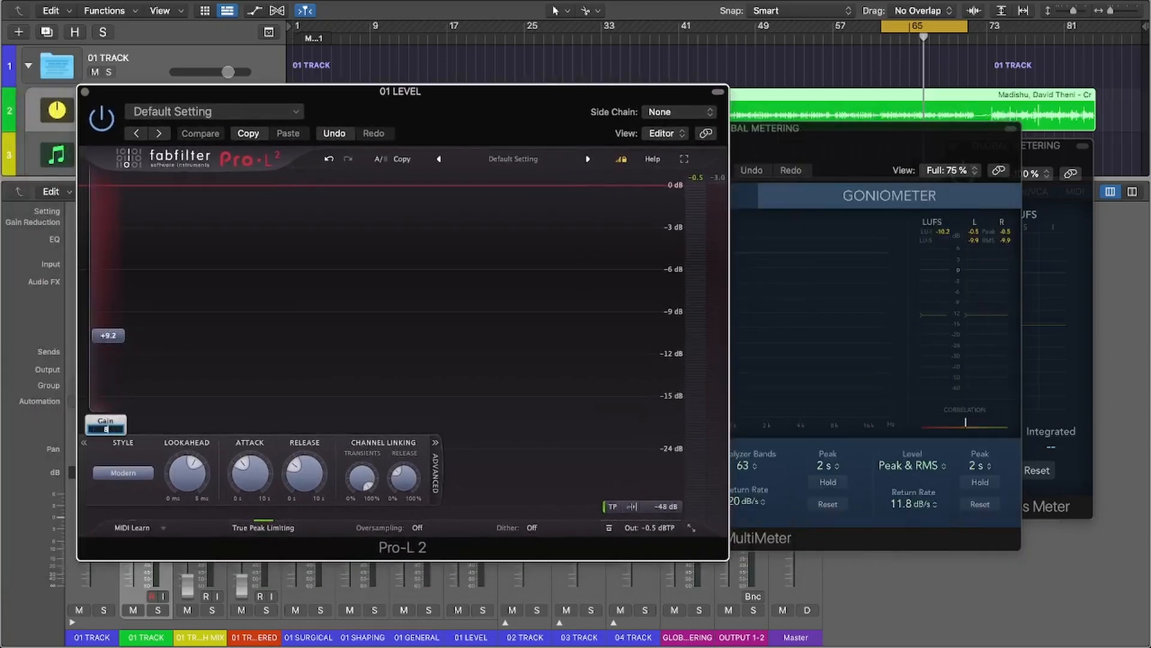
click(200, 133)
click(85, 91)
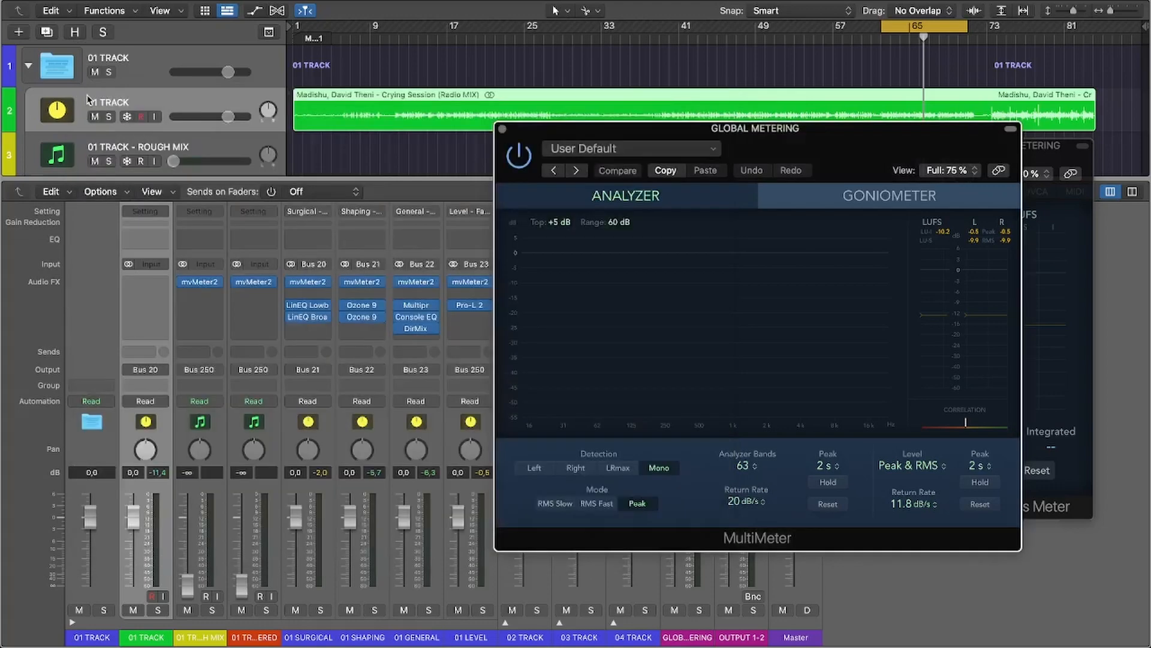
Measure the master's integrated loudness with the Loudness Meter during playback, keeping the MultiMeter in view
drag(857, 139, 731, 137)
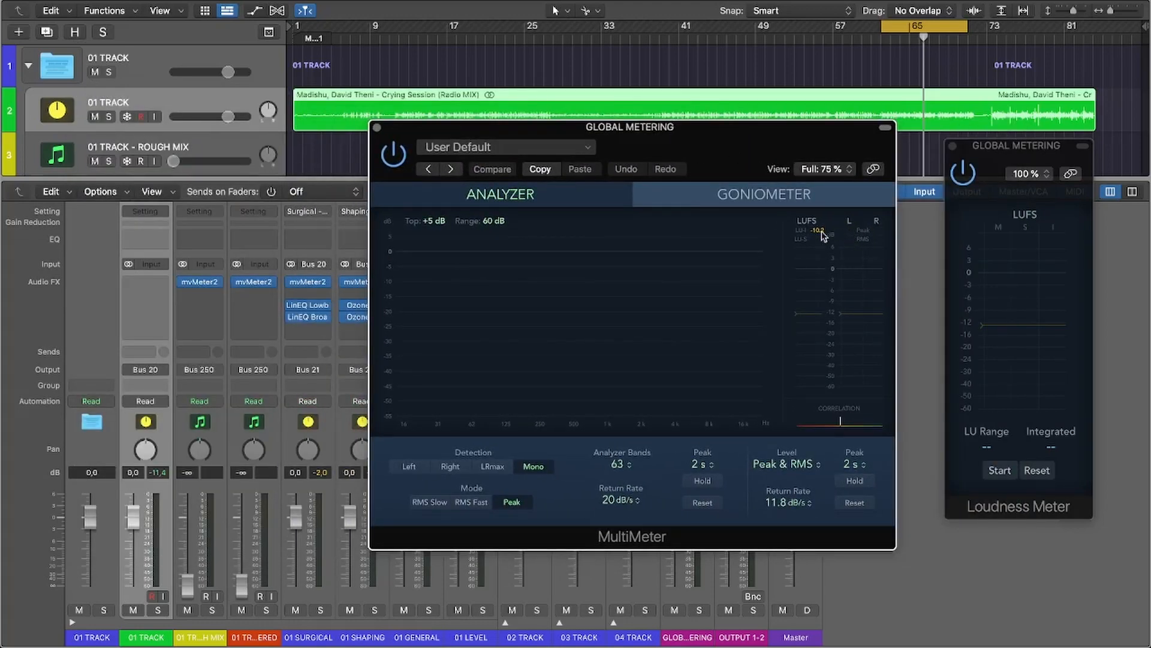
key(space)
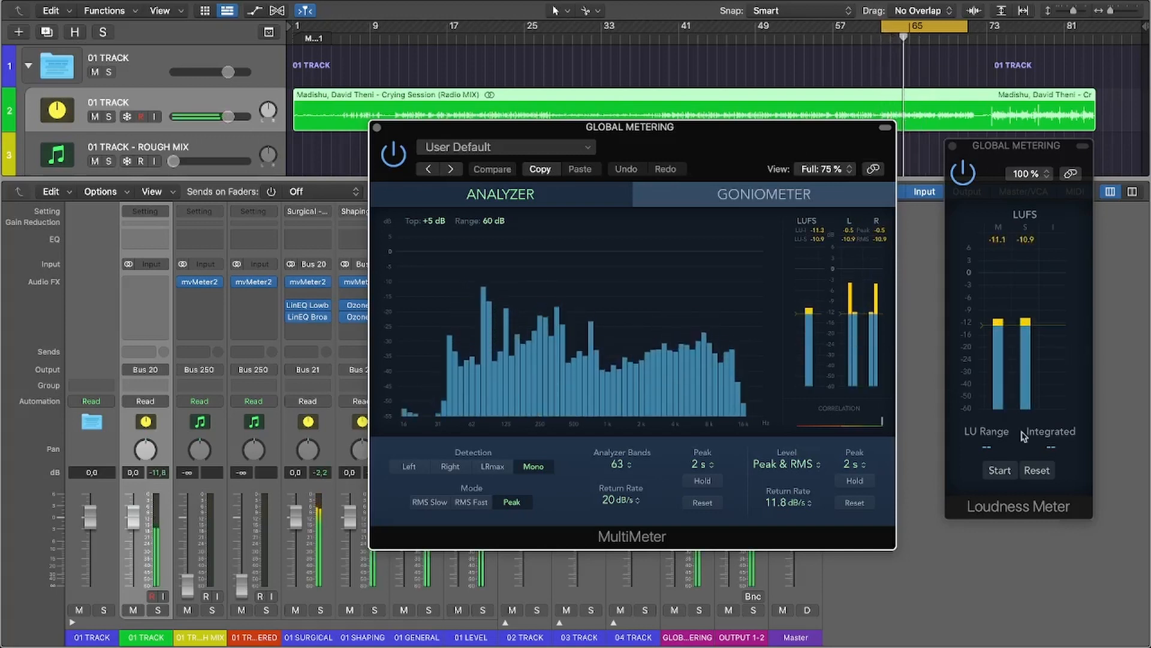
click(1000, 470)
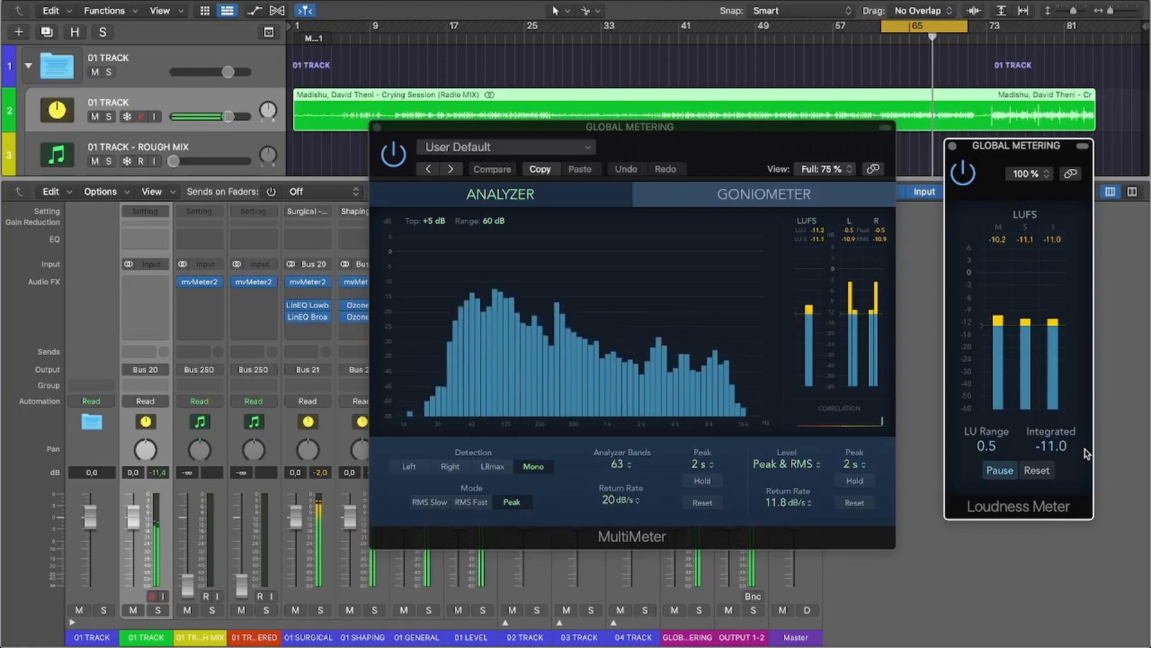
click(1000, 470)
key(space)
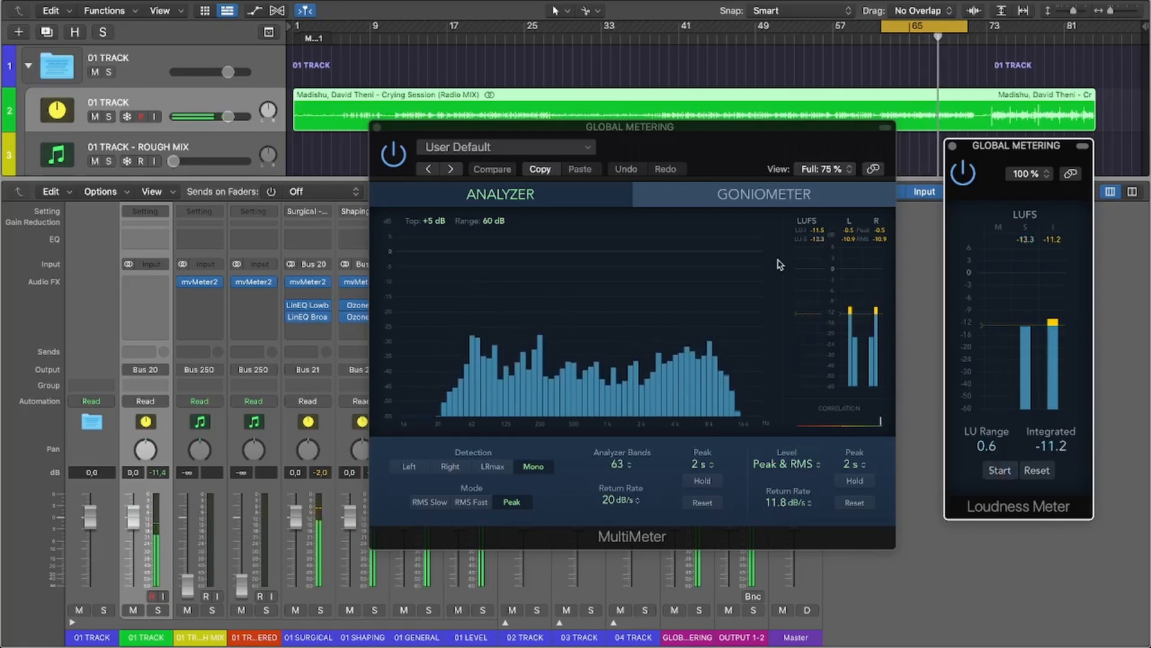
Mute 01 TRACK, solo 01 TRACK - UNMASTERED at 0.0 dB and check its levels on the MultiMeter during playback
drag(728, 139, 945, 206)
scroll(474, 100, down, 2)
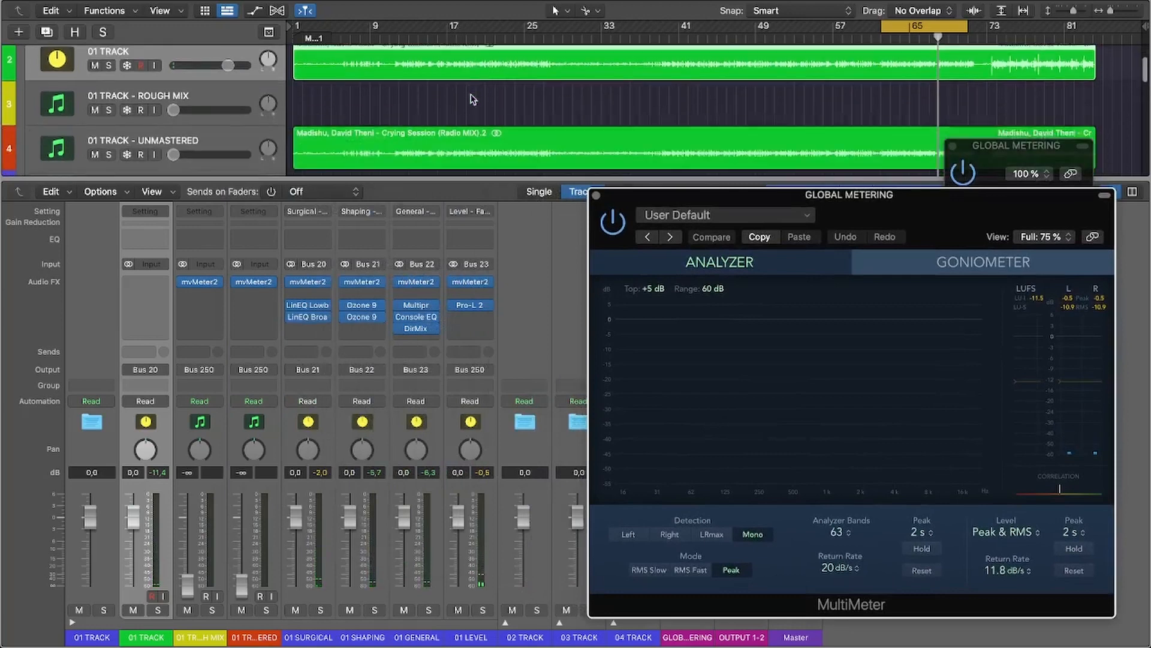
click(94, 91)
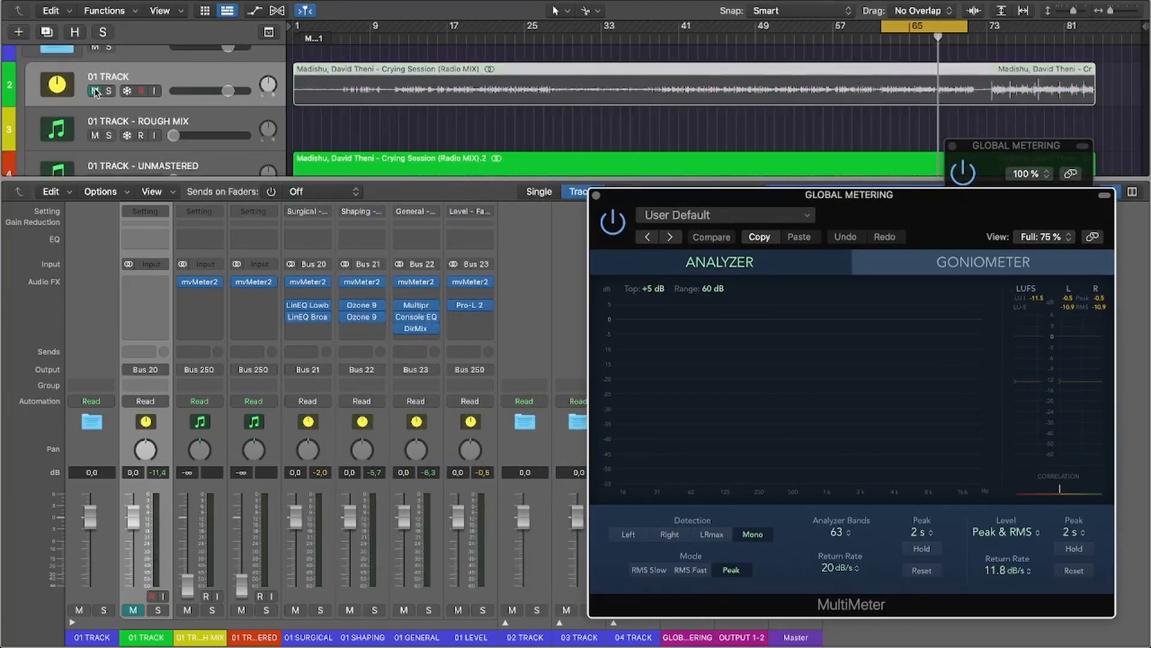
scroll(180, 105, down, 2)
click(223, 109)
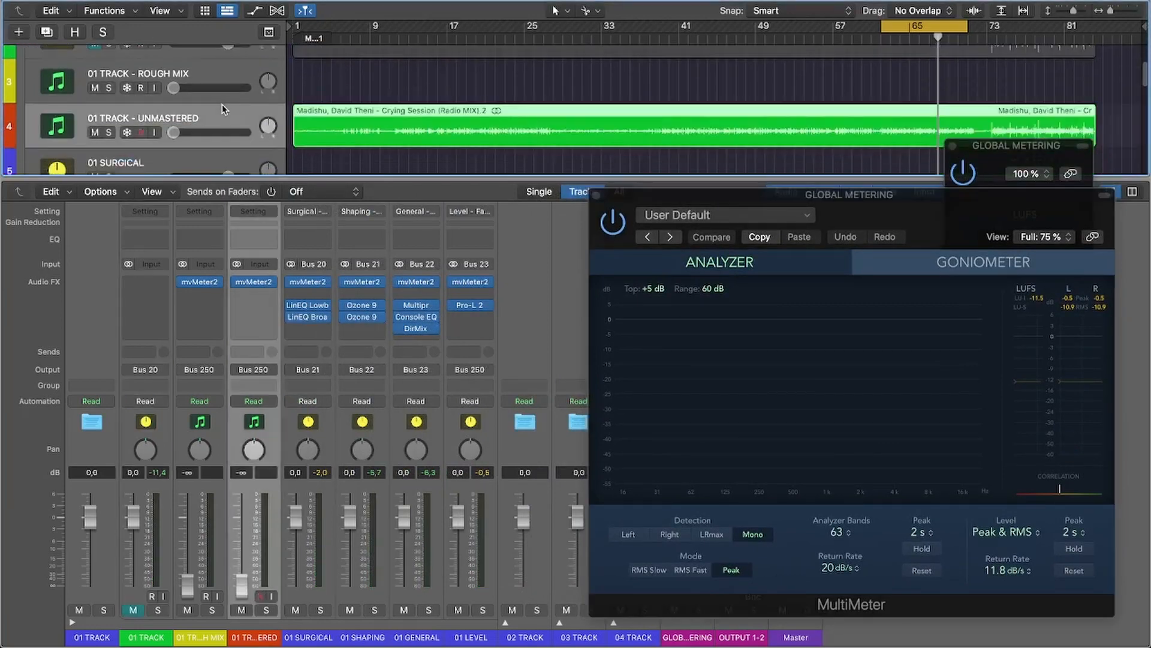
click(108, 133)
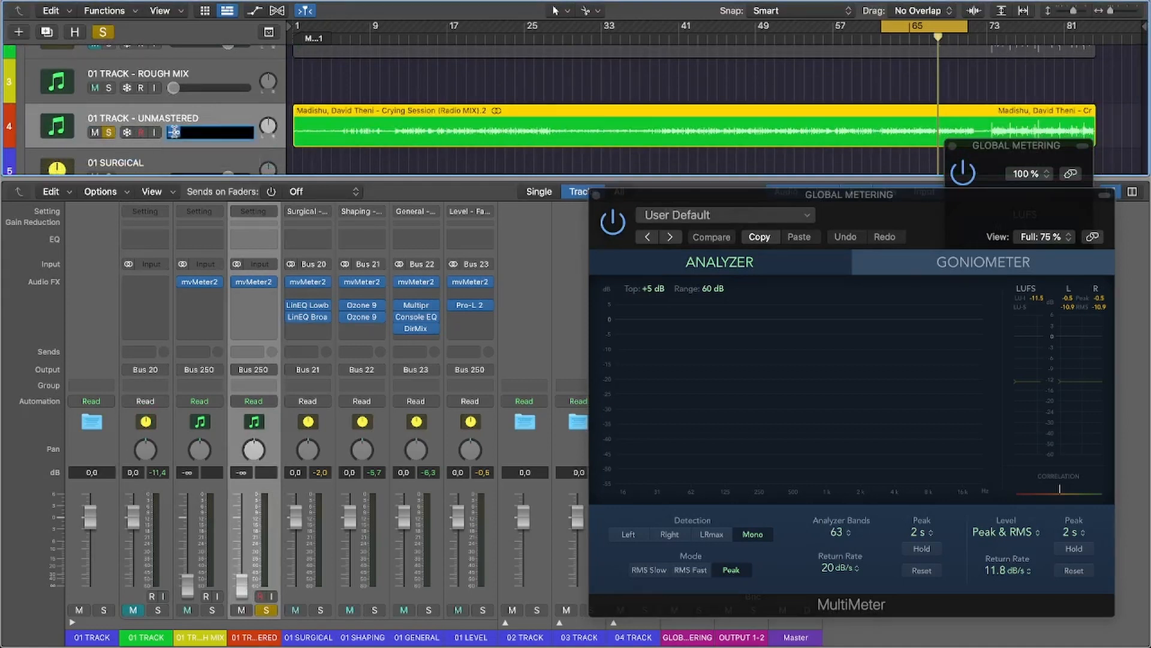
drag(174, 132, 228, 132)
key(space)
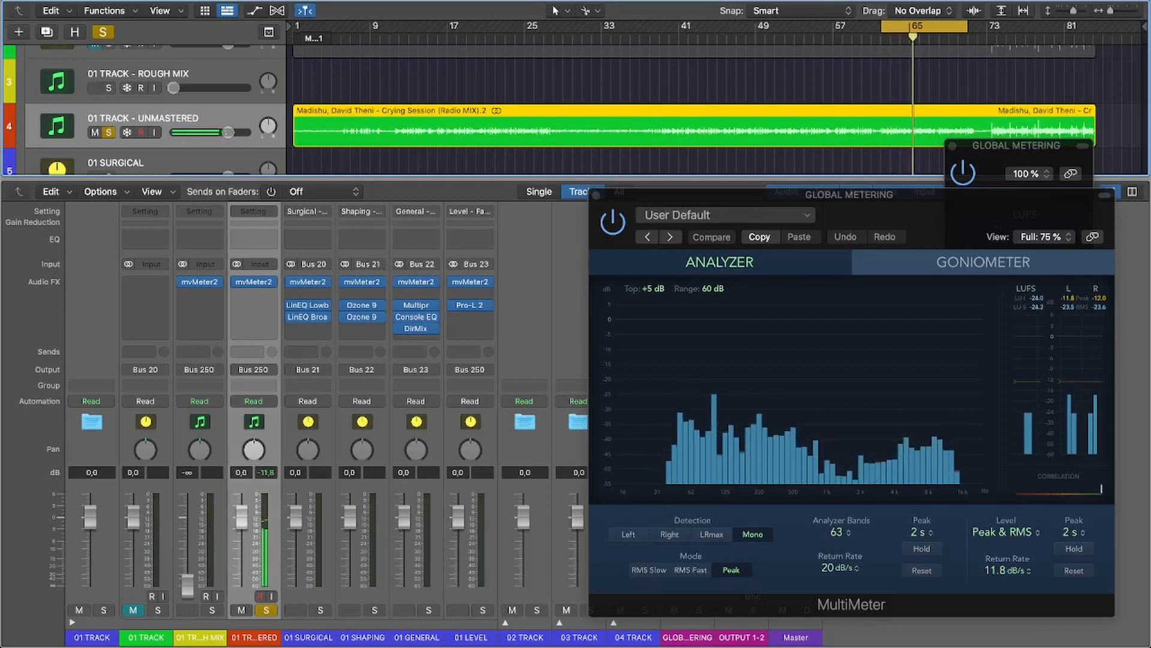
key(space)
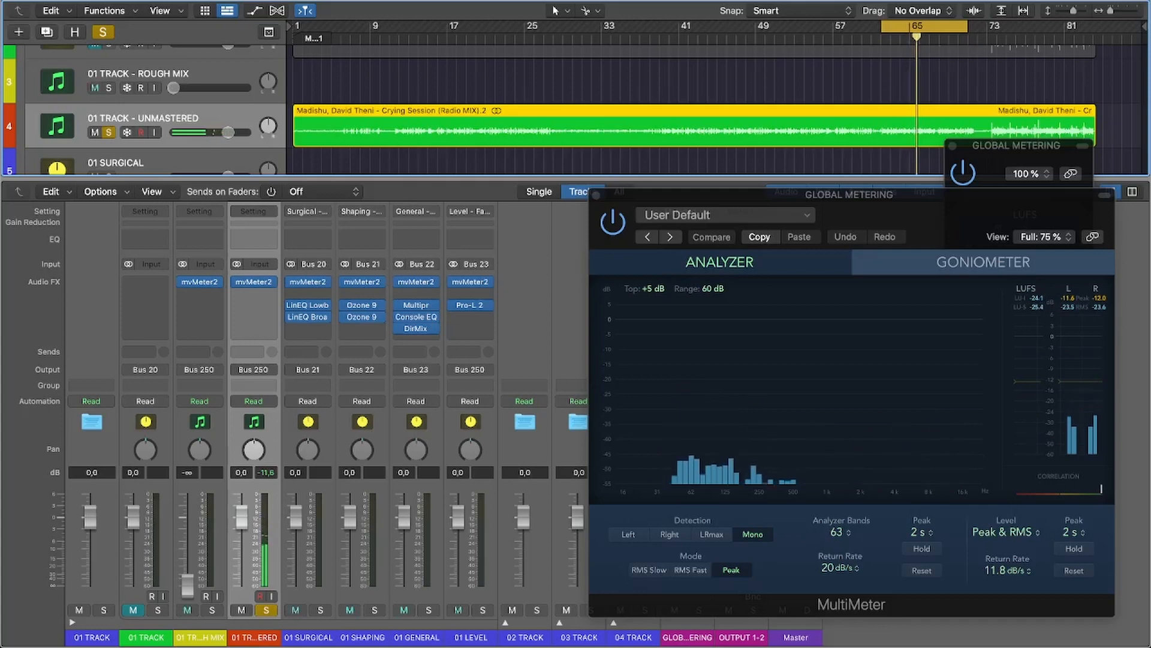
Close the Loudness Meter and MultiMeter windows of GLOBAL METERING
drag(895, 209, 719, 159)
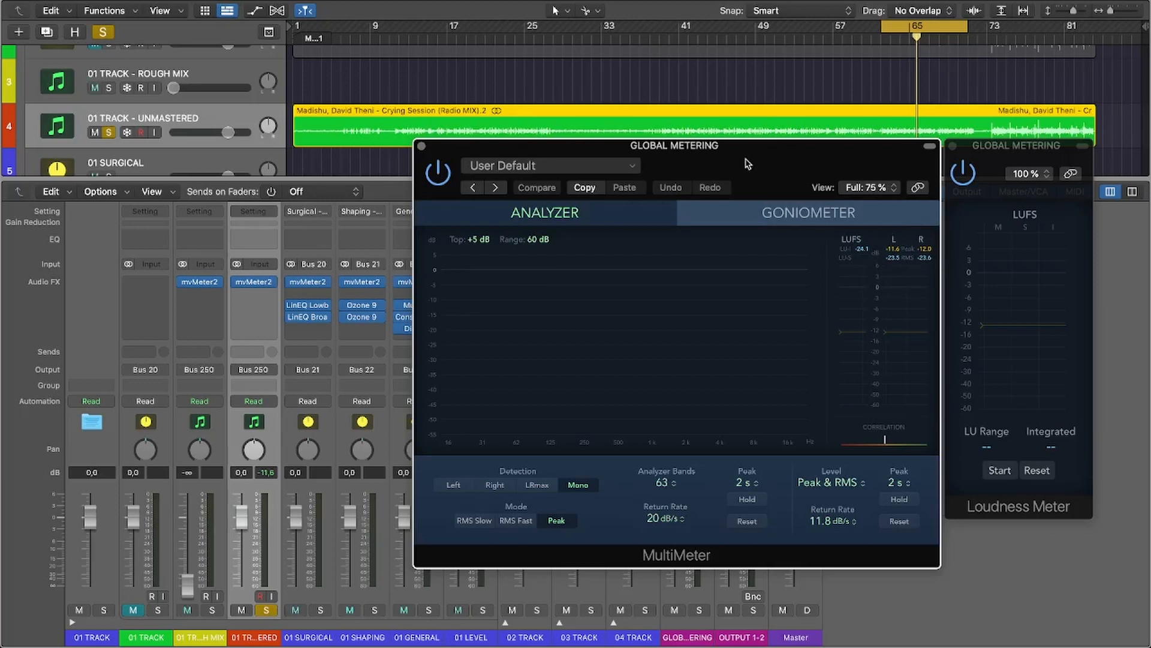
click(953, 146)
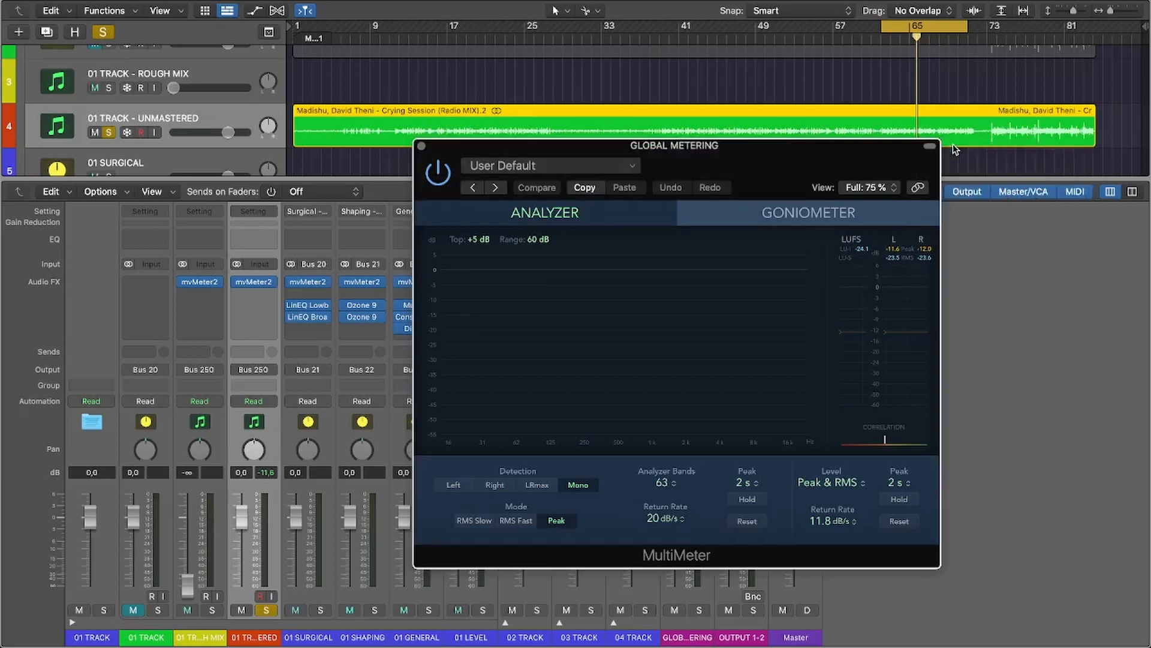
click(422, 147)
Unsolo 01 TRACK - UNMASTERED, lower its volume all the way down, then unmute and select 01 TRACK
key(s)
key(x)
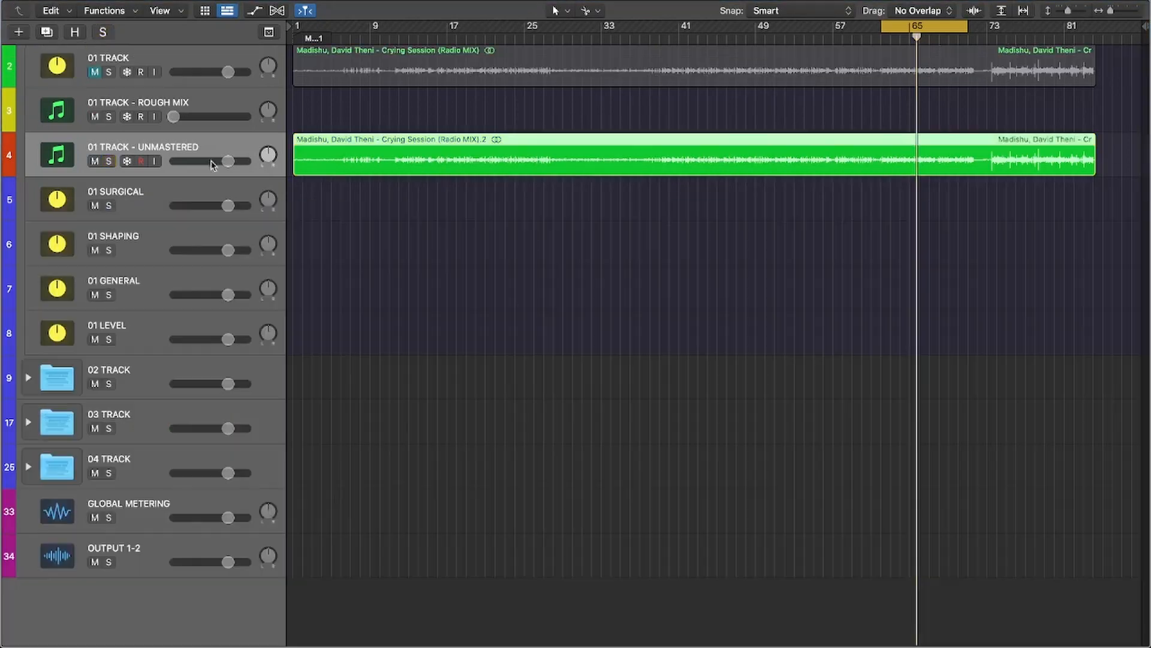
drag(232, 166, 177, 166)
click(94, 72)
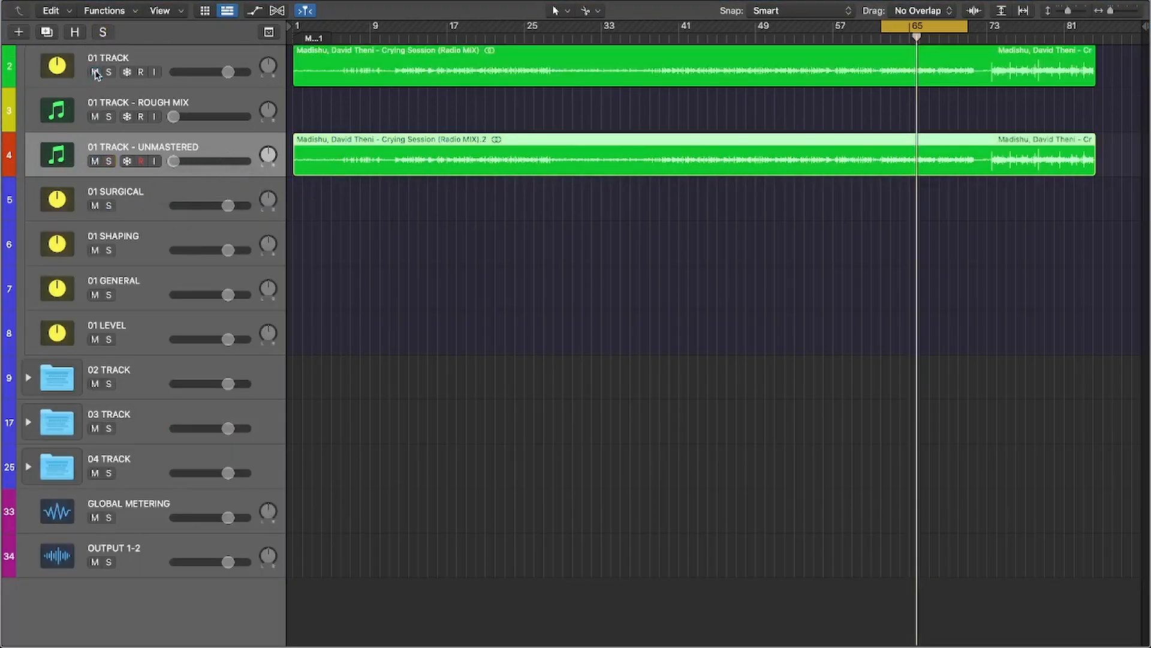
click(198, 57)
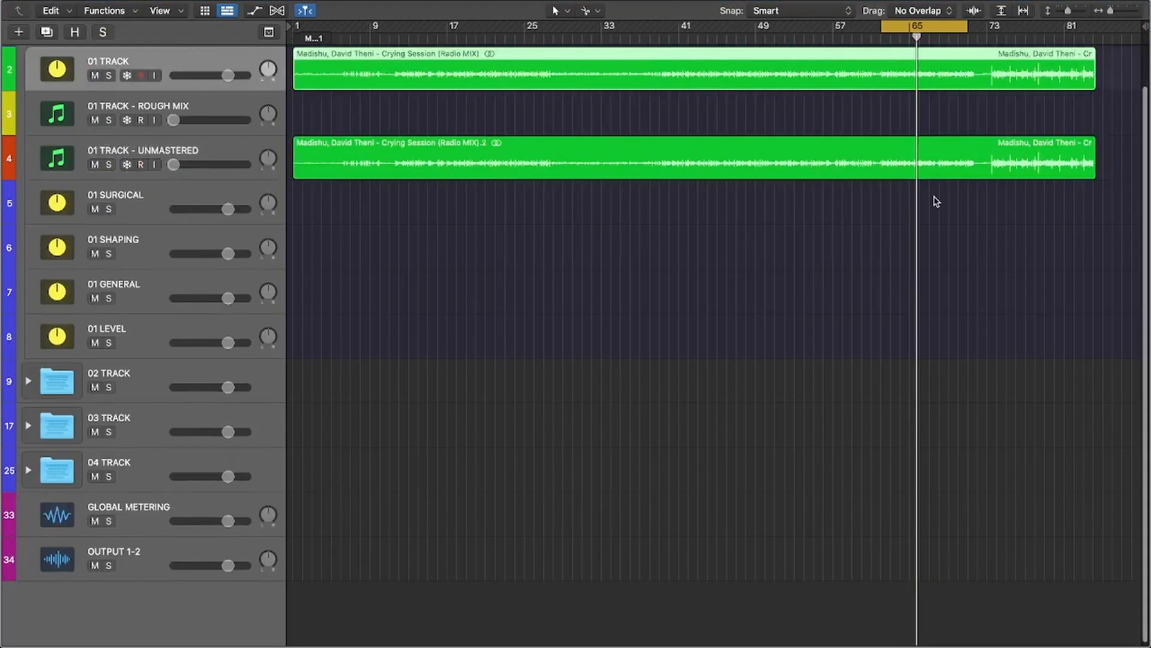
Bypass the processing plug-ins on the 01 SURGICAL, 01 SHAPING, 01 GENERAL and 01 LEVEL buses, from the LinEQs through Pro-L 2
key(x)
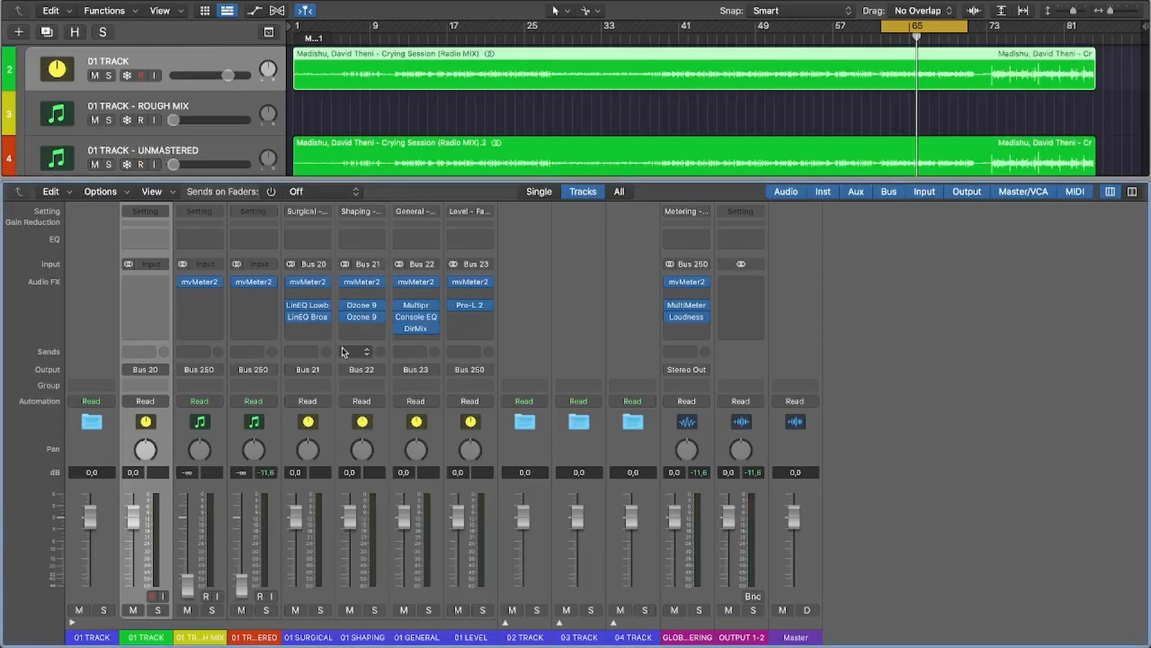
mouse_move(481, 309)
click(288, 304)
click(288, 316)
click(343, 306)
click(345, 317)
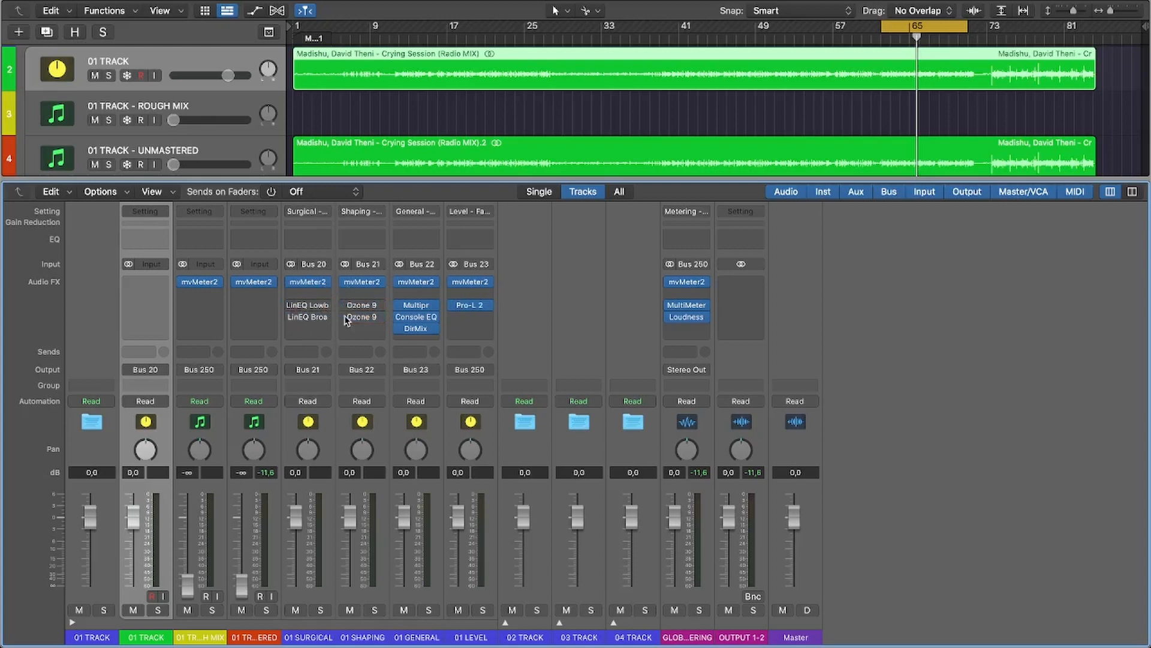
click(401, 305)
click(400, 316)
click(401, 328)
click(451, 305)
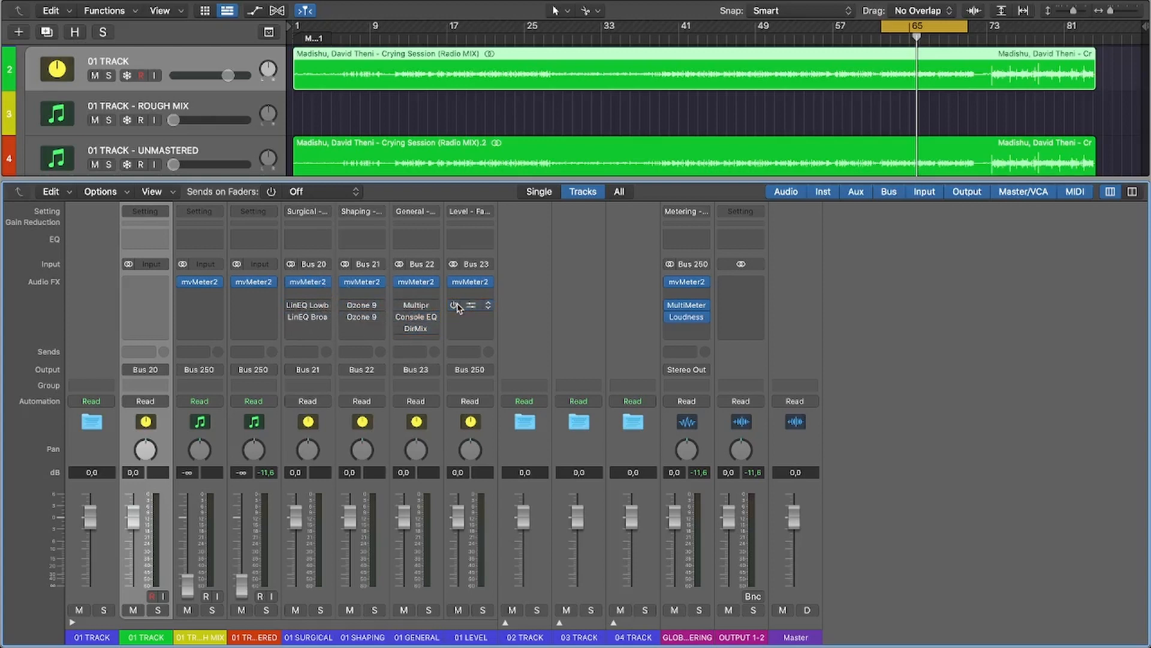
Bypass the mvMeter2 on each of the 01 SURGICAL, 01 SHAPING, 01 GENERAL and 01 LEVEL buses
click(290, 282)
click(344, 282)
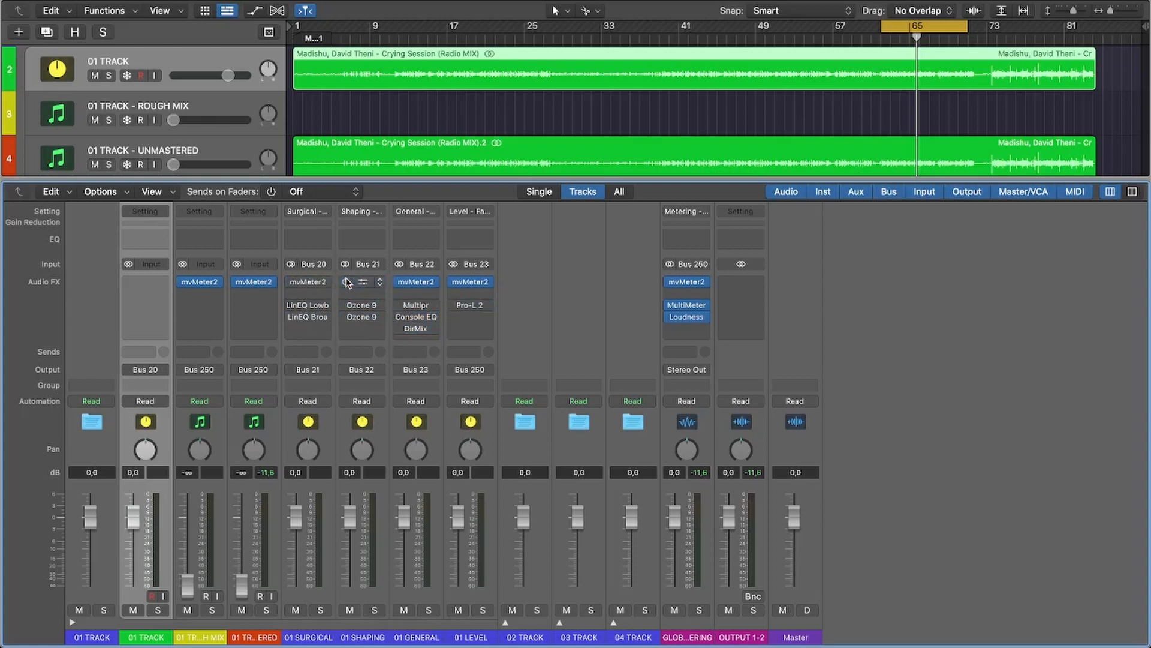
click(398, 282)
click(454, 282)
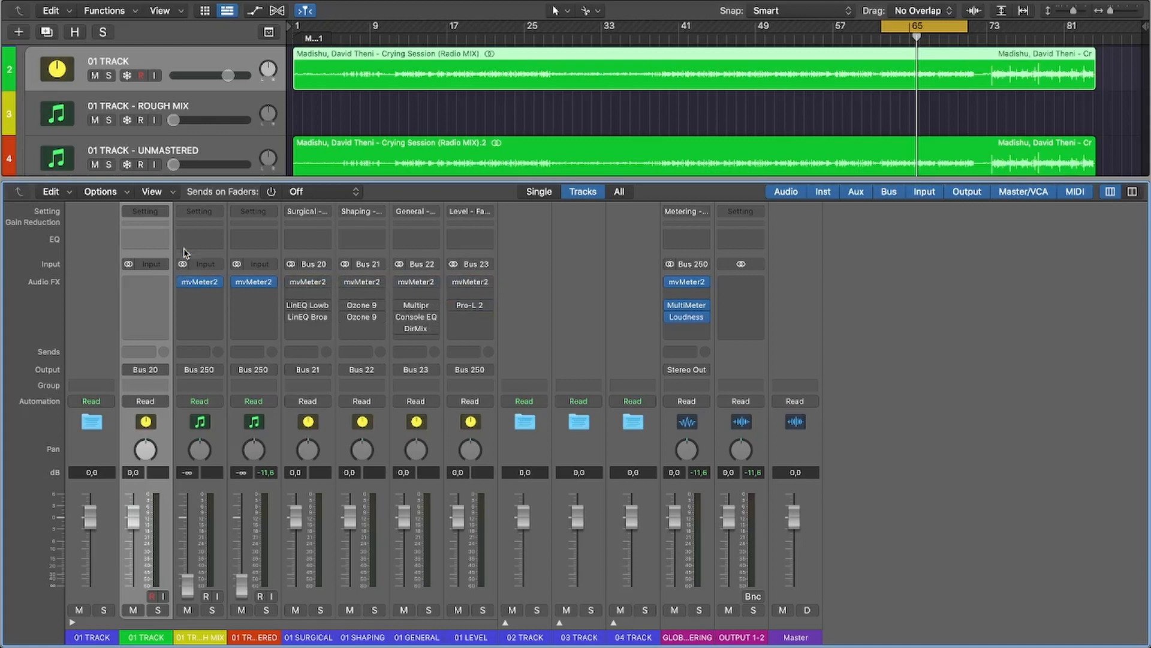
click(147, 211)
mouse_move(248, 439)
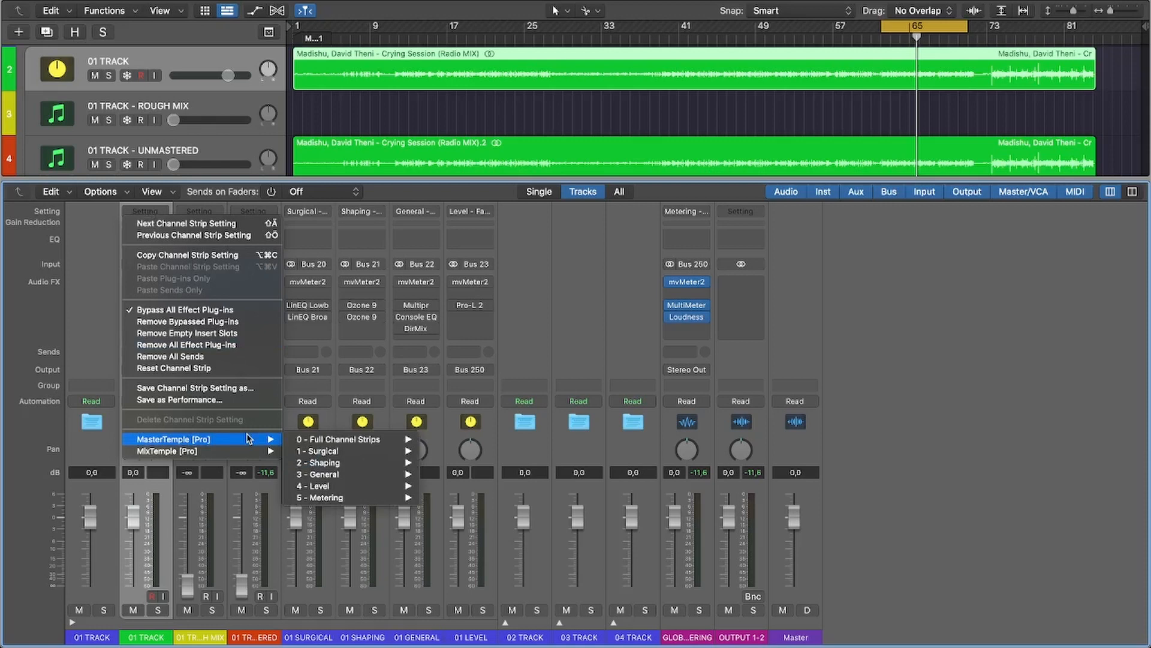
click(77, 344)
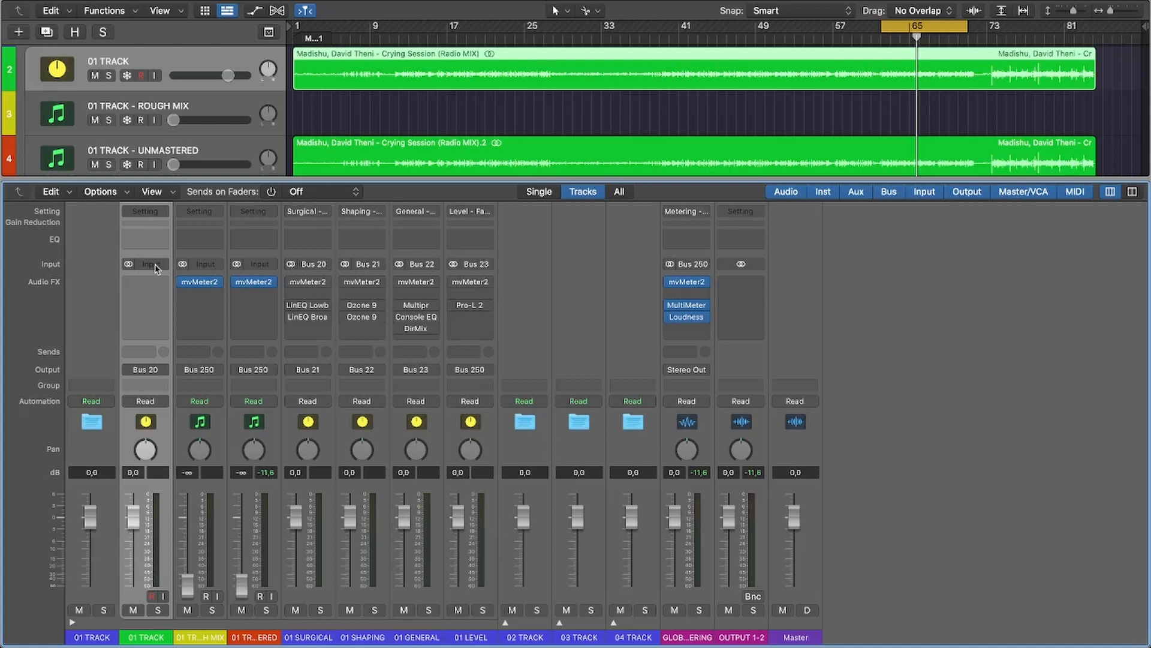
Load the MasterTemple [Pro] full channel strip setting Full - Plugin Alliance - Natural onto the 01 TRACK audio channel
click(156, 211)
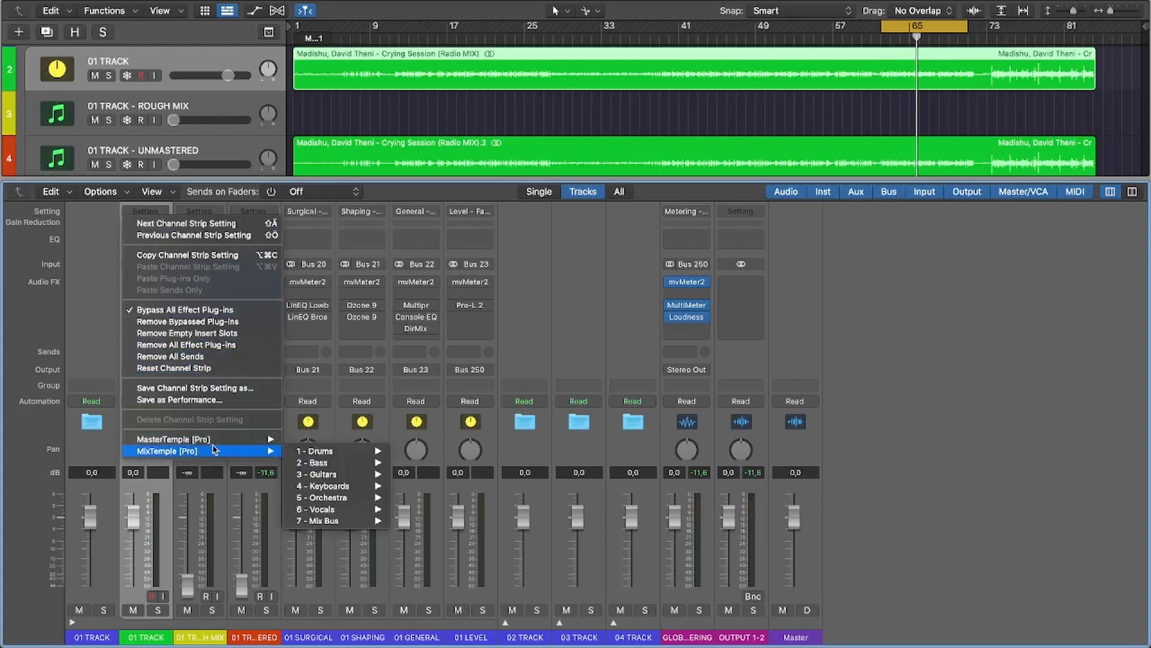
mouse_move(231, 440)
mouse_move(354, 443)
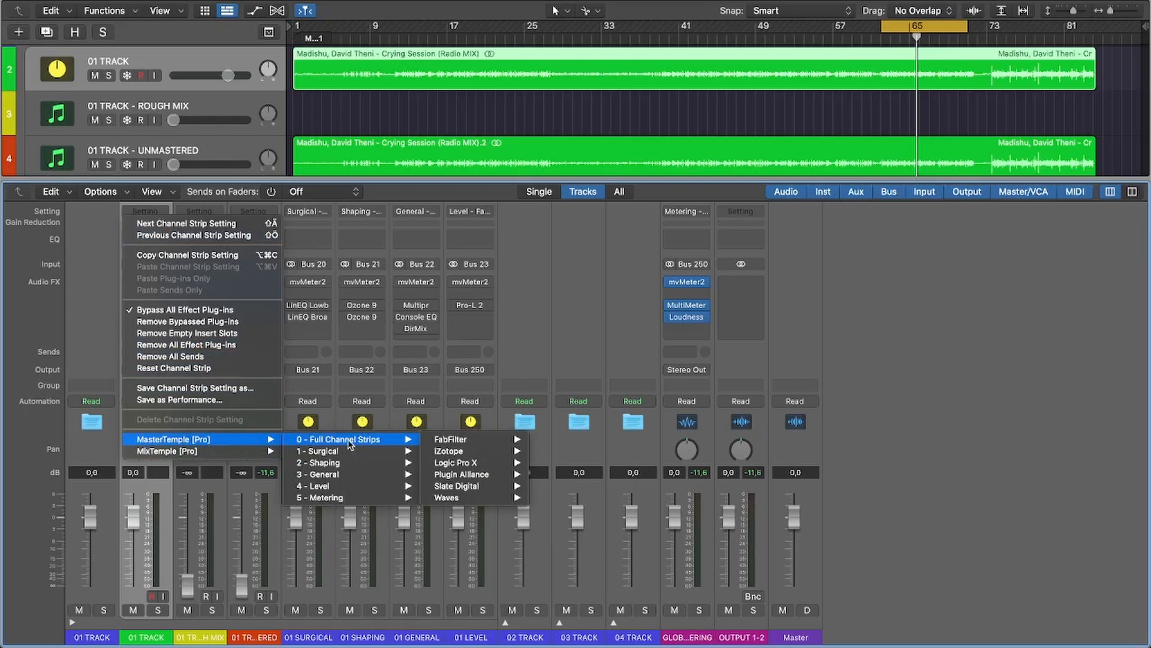
mouse_move(454, 444)
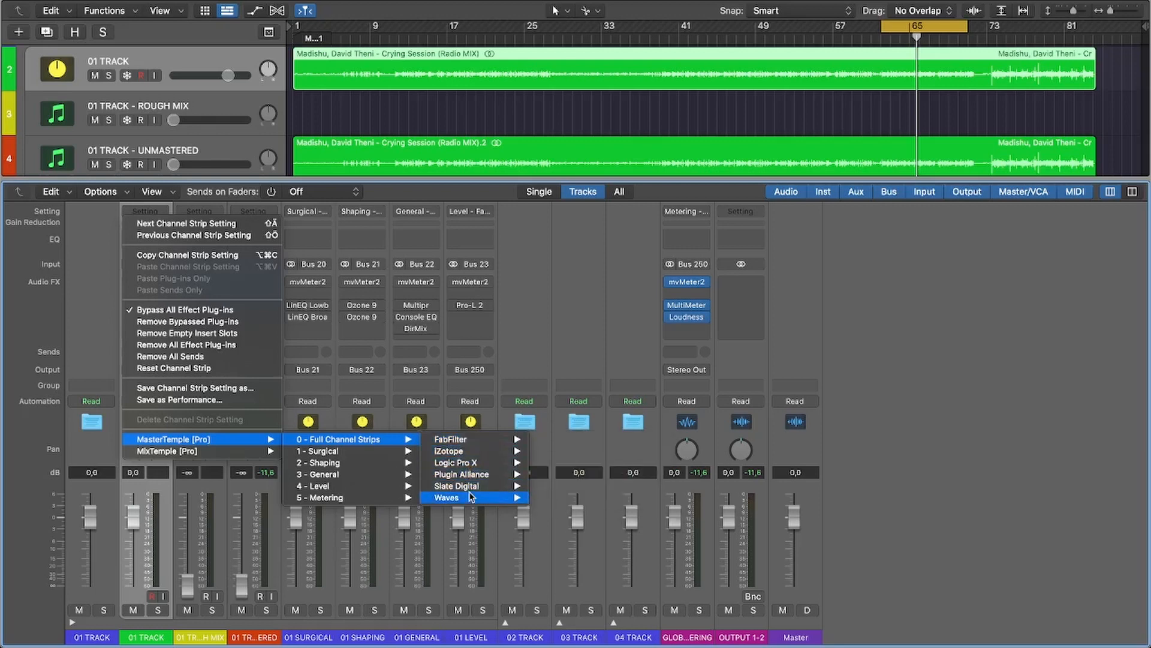
mouse_move(479, 474)
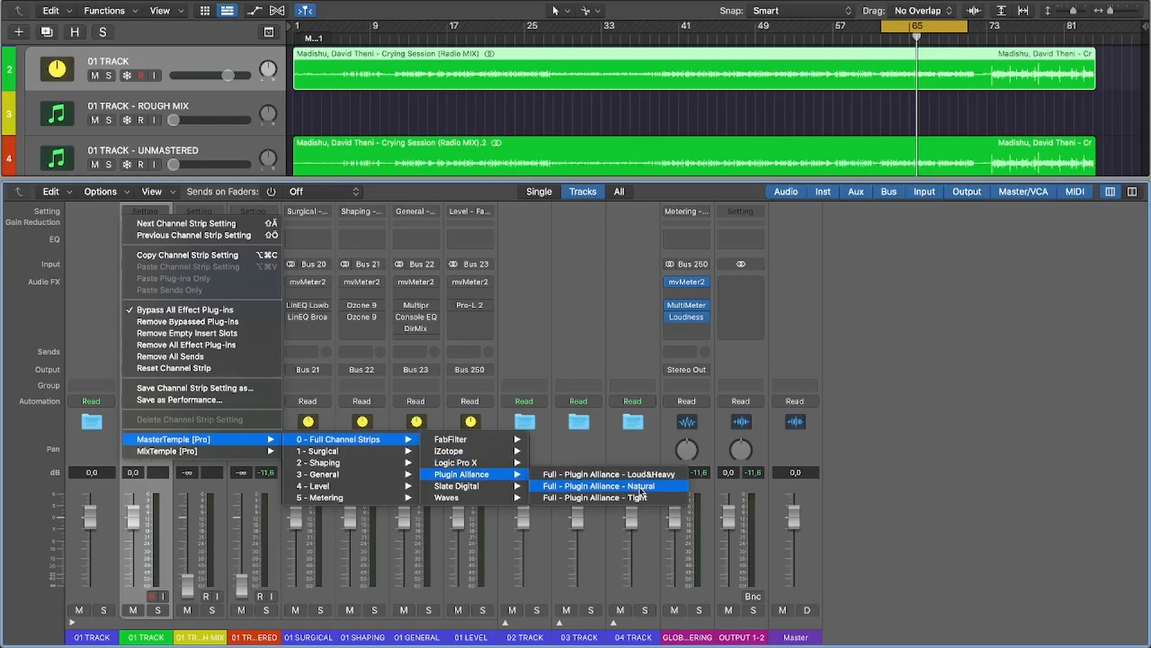
click(641, 491)
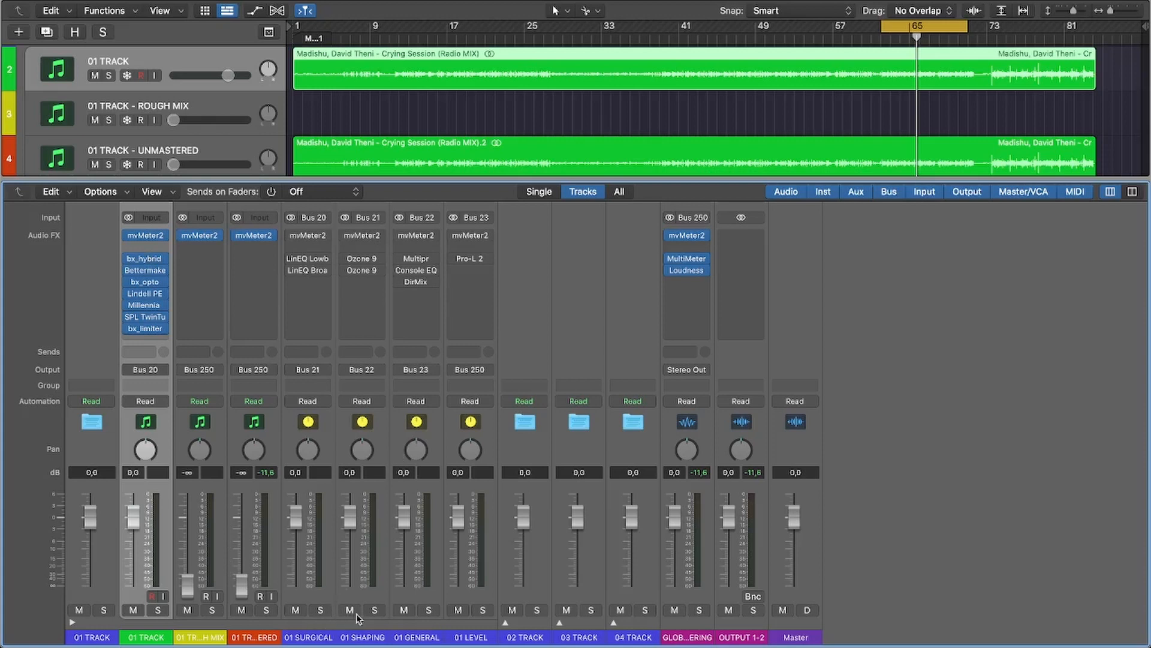
Set the mvMeter2 gain on 01 TRACK to 4.0 dB and close the meter
mouse_move(170, 241)
click(150, 238)
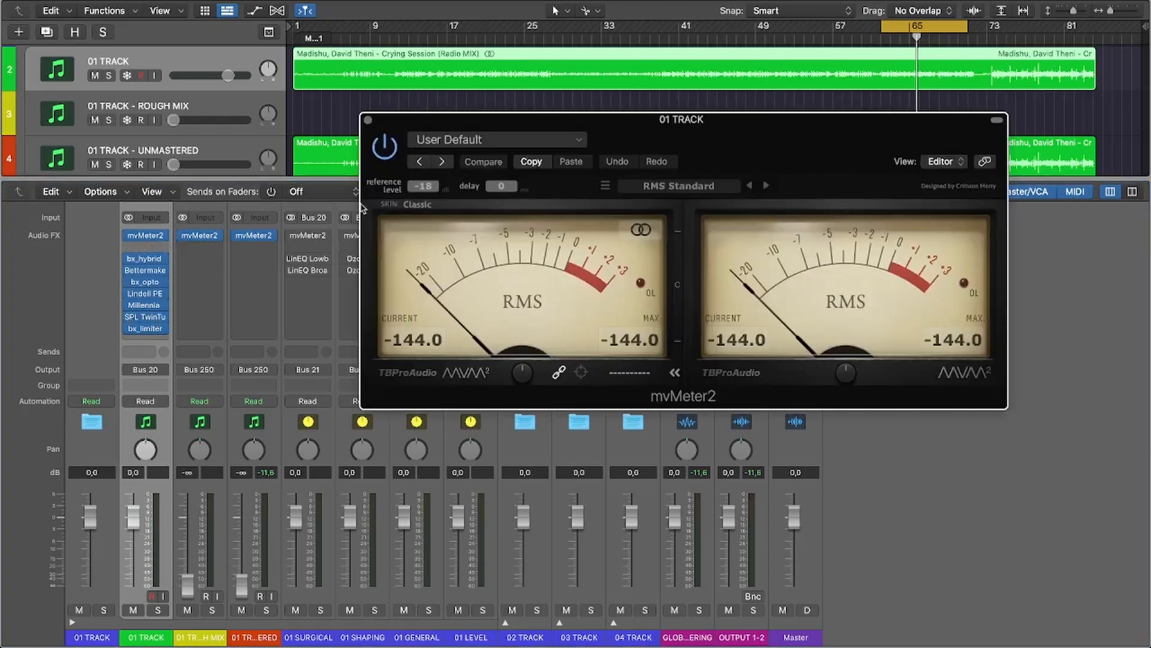
double_click(523, 374)
text(4)
key(Return)
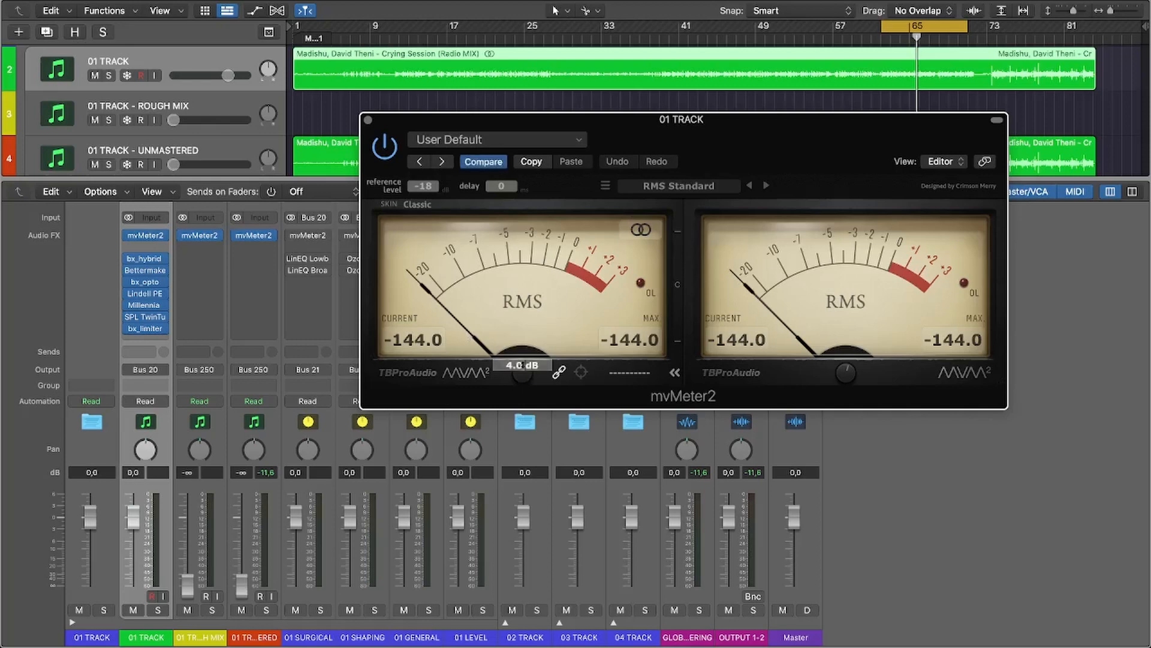
click(368, 120)
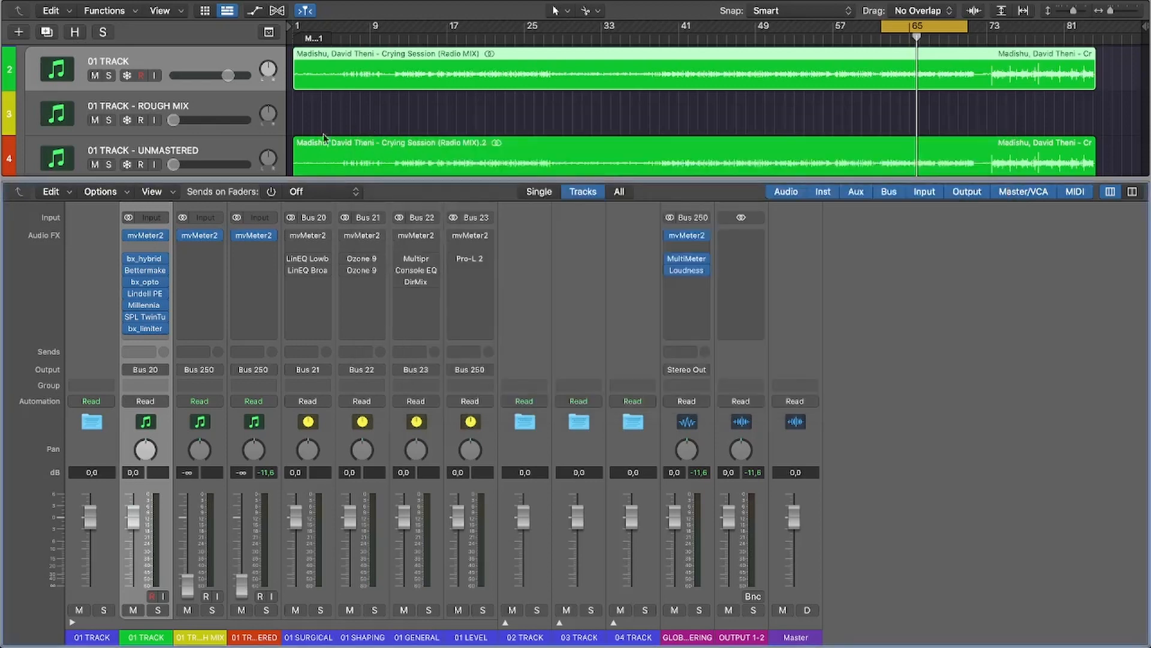
View the bx_hybrid V2 and Bettermaker EQ232D settings on the 01 TRACK channel, closing each plug-in window
click(149, 260)
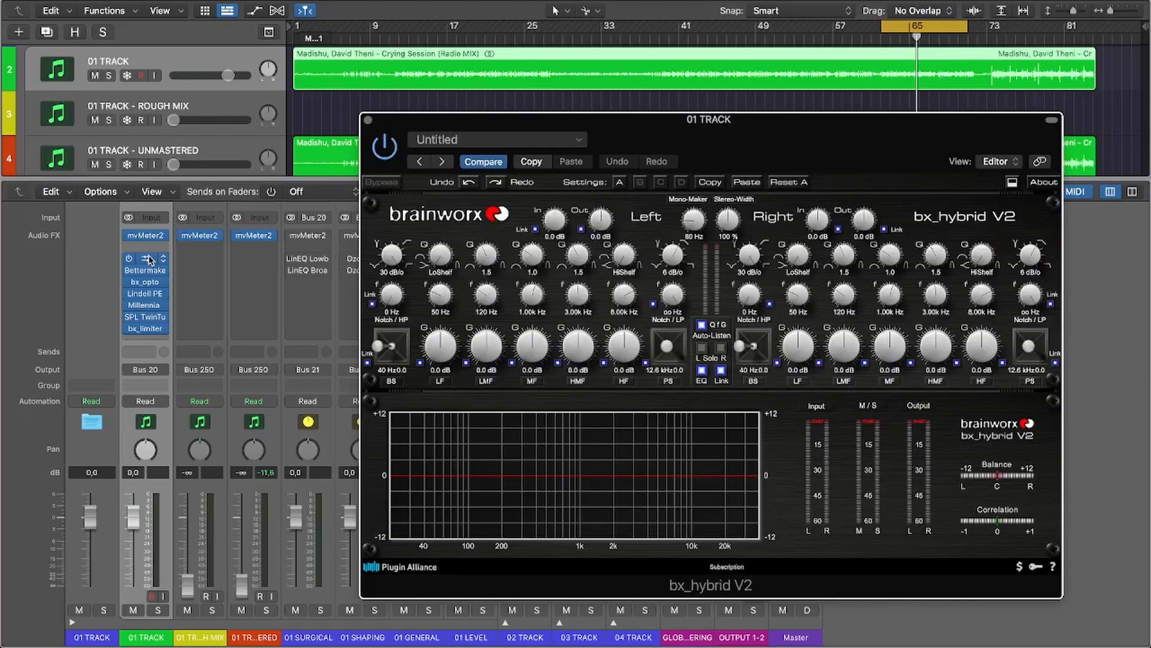
click(149, 259)
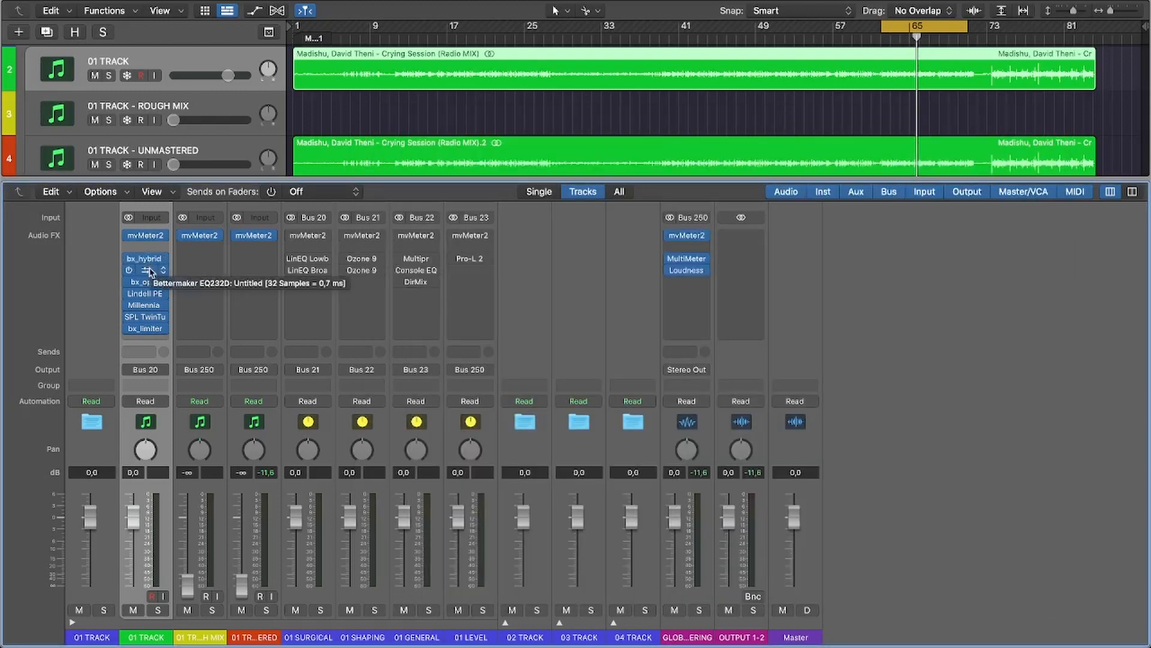
click(148, 271)
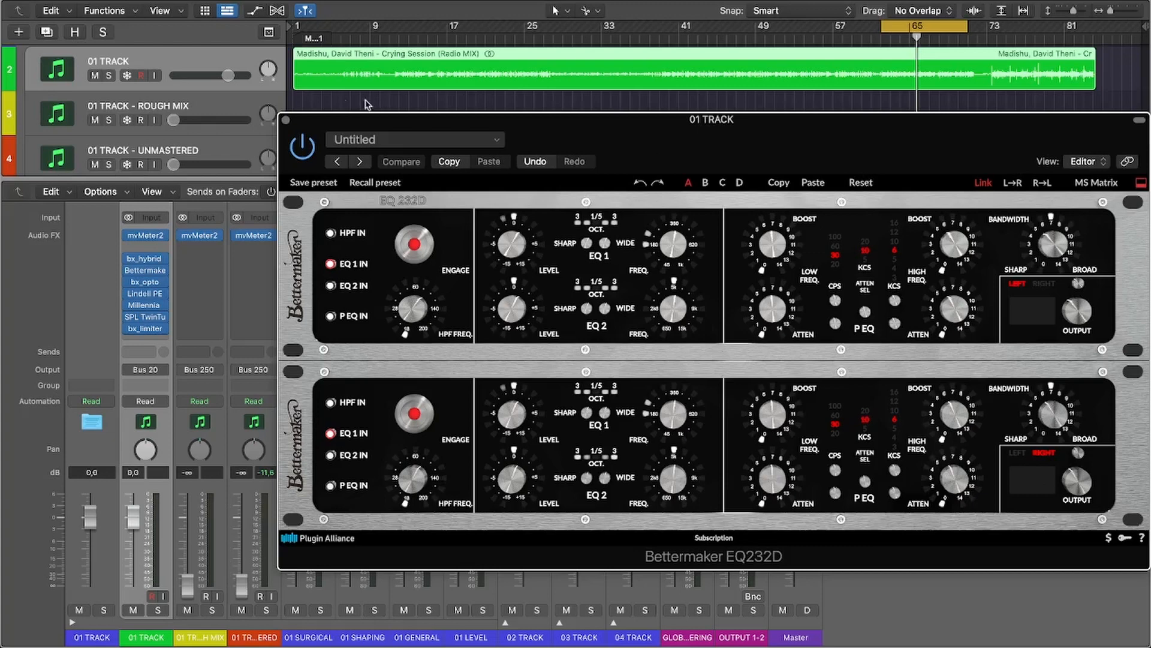
click(286, 120)
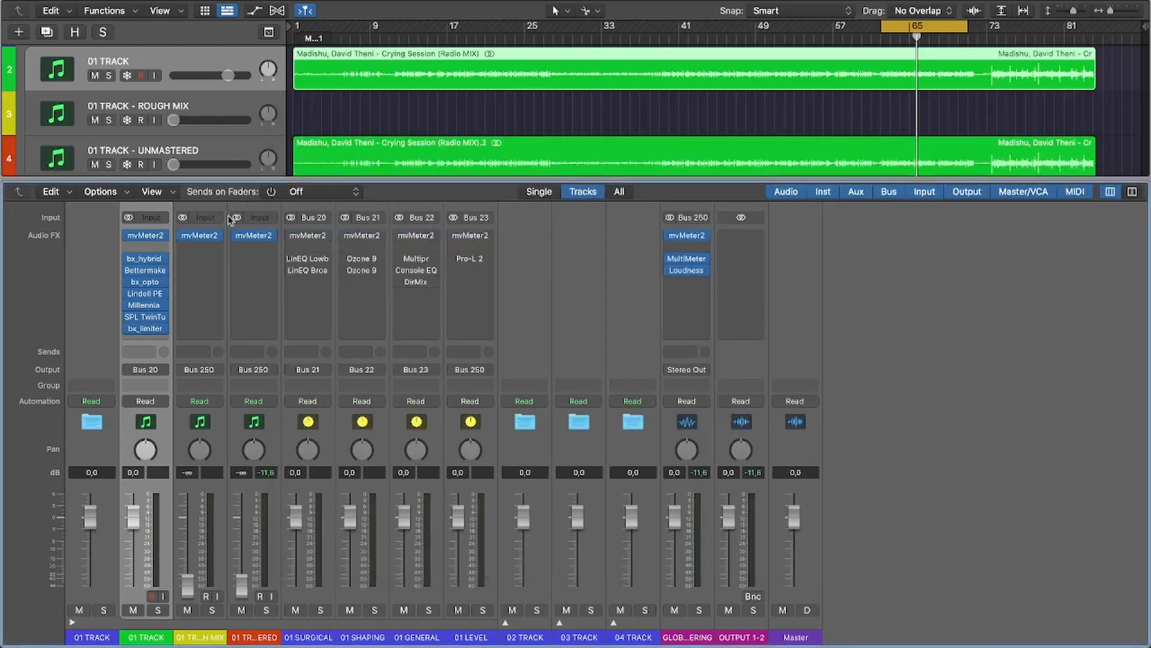
View the bx_opto, Lindell PEX-500 and Millennia NSEQ-2 settings on 01 TRACK one after another, closing each window
click(147, 281)
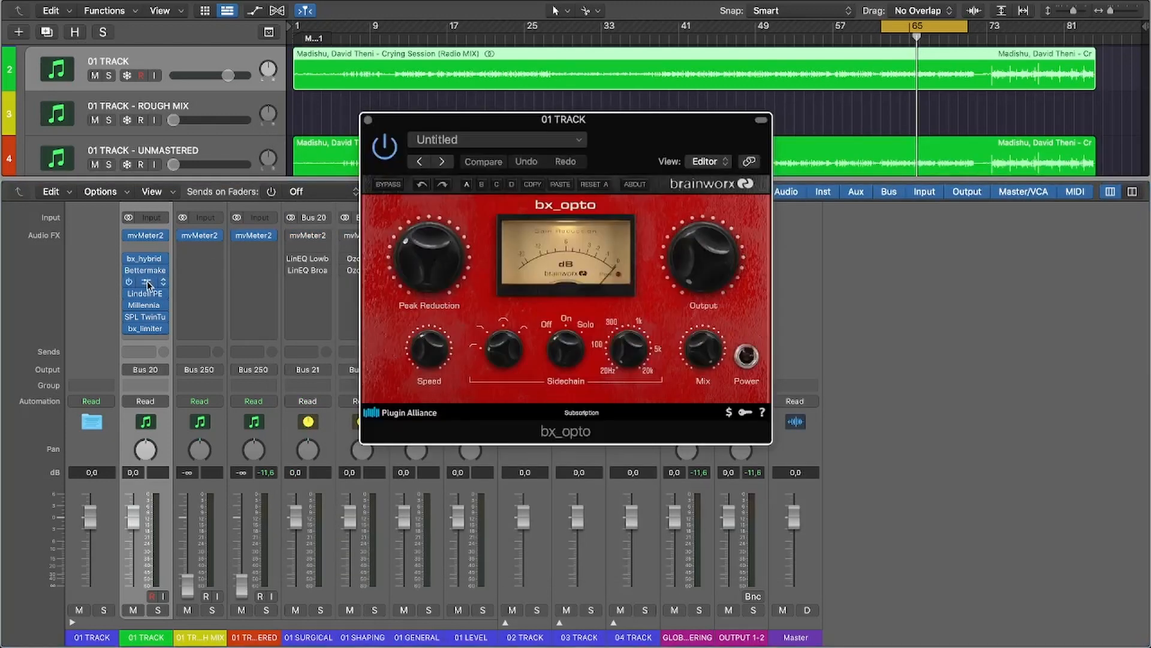
click(146, 285)
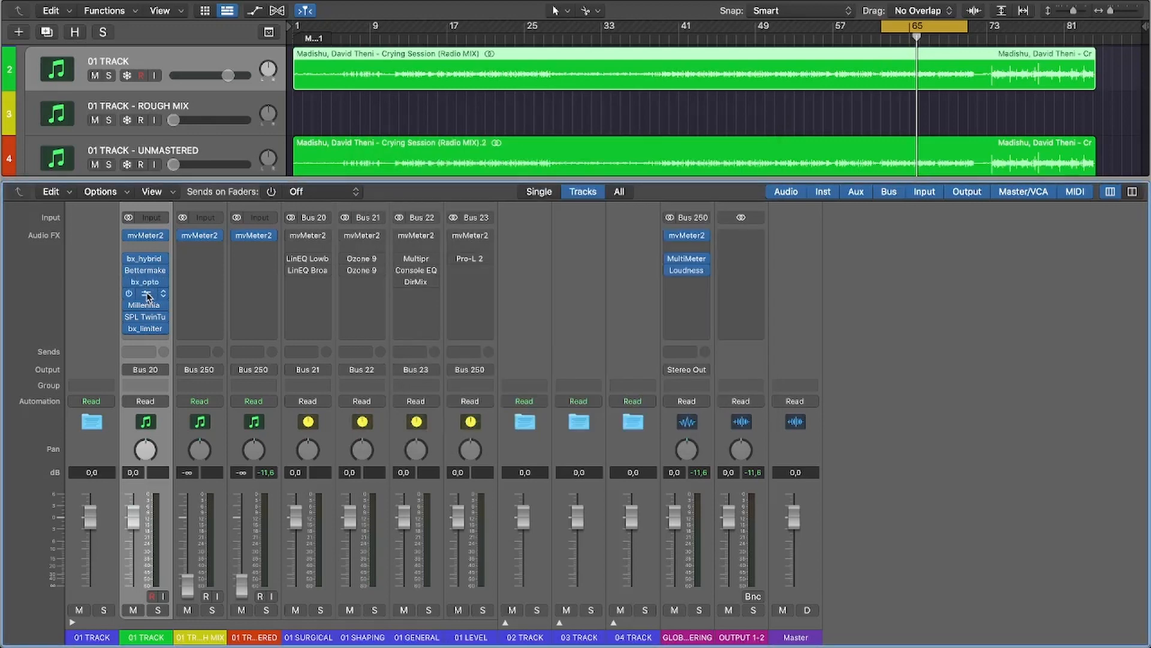
click(147, 295)
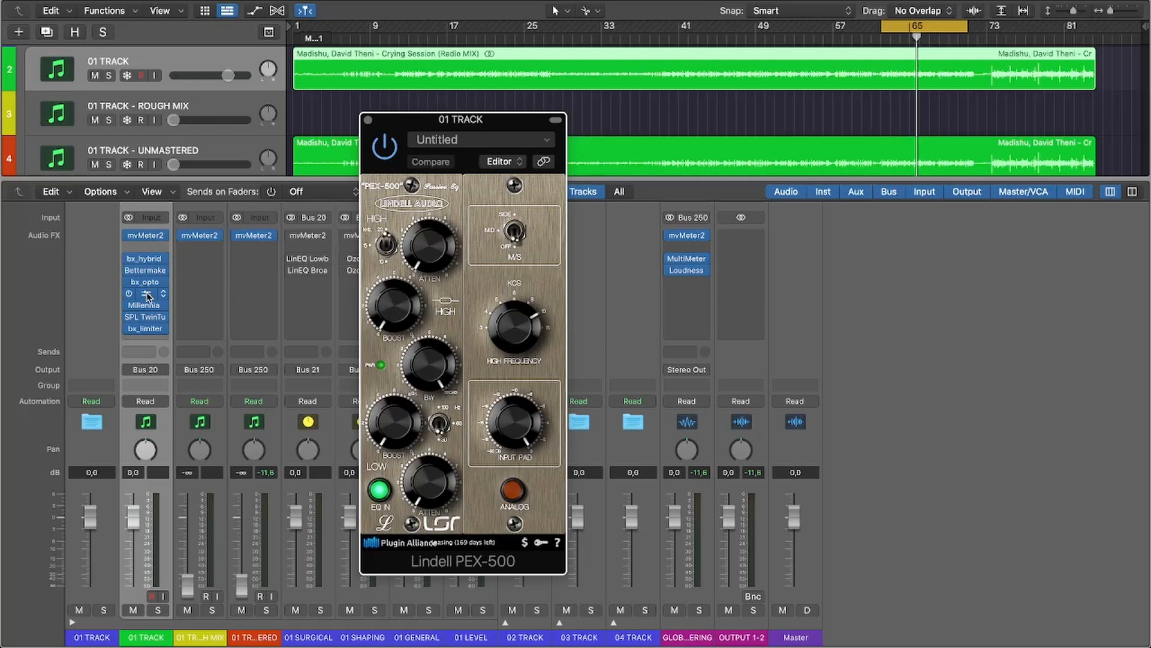
click(147, 295)
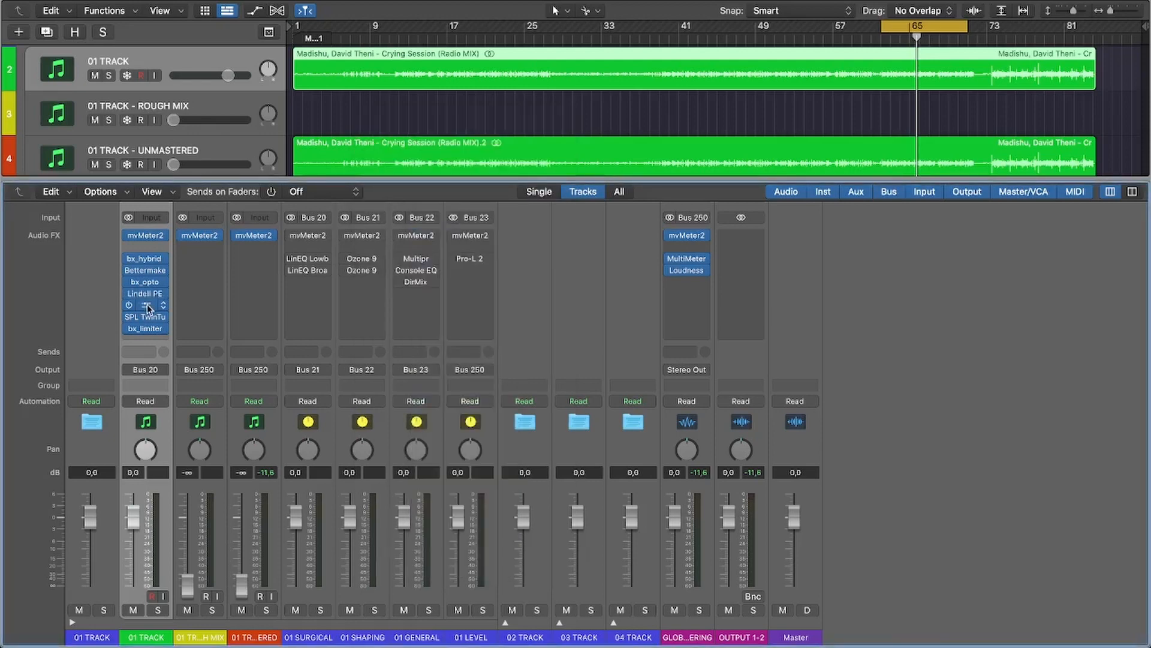
click(148, 306)
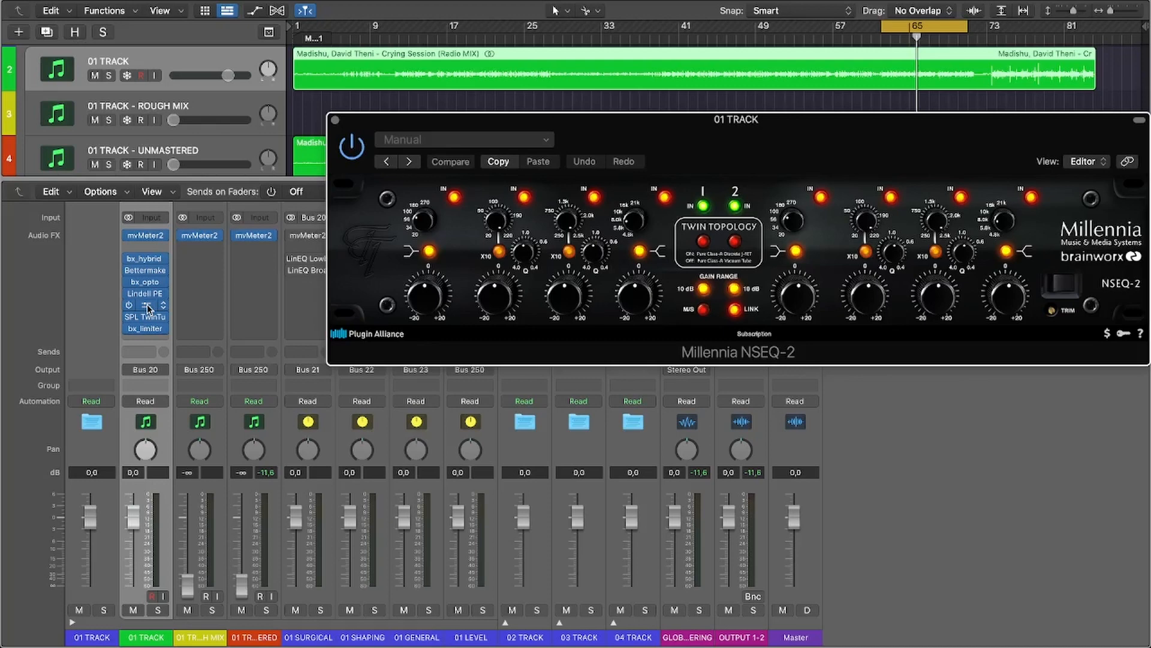
click(148, 306)
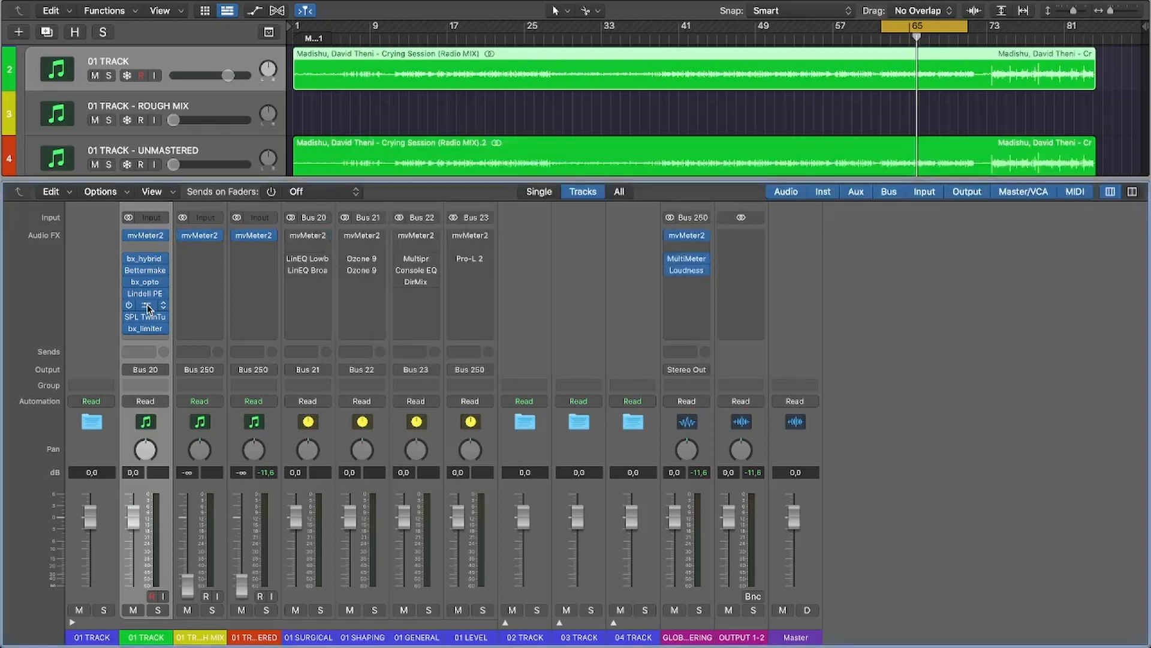
View the SPL TwinTube and bx_limiter on 01 TRACK side by side, and close both plug-in windows
click(145, 317)
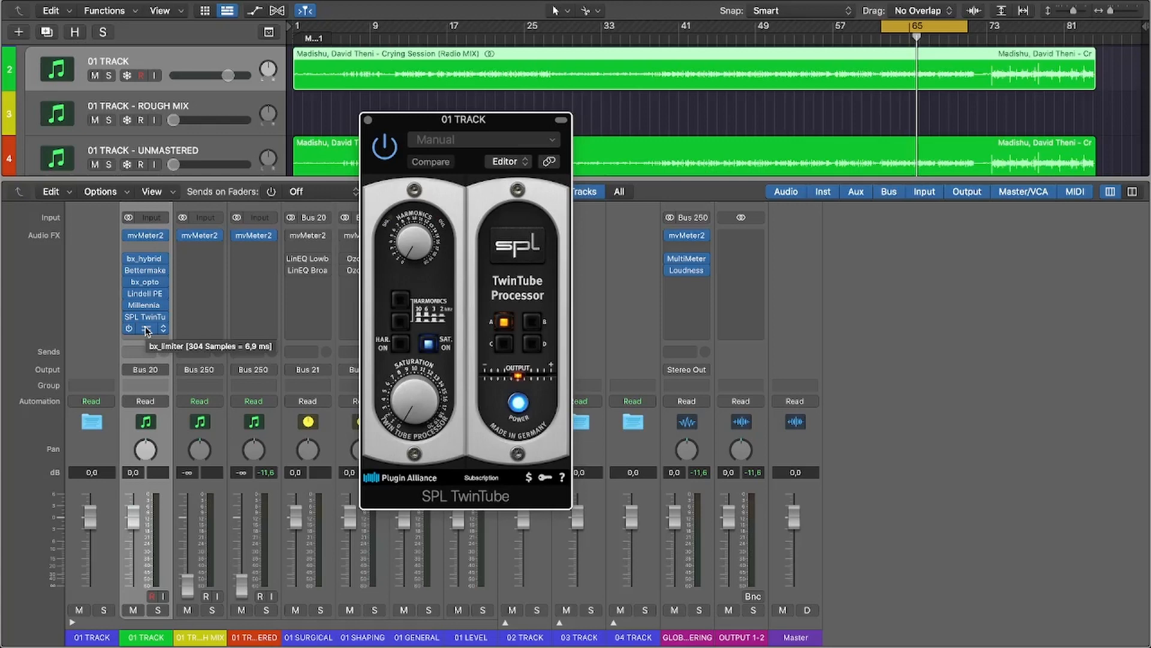
click(145, 327)
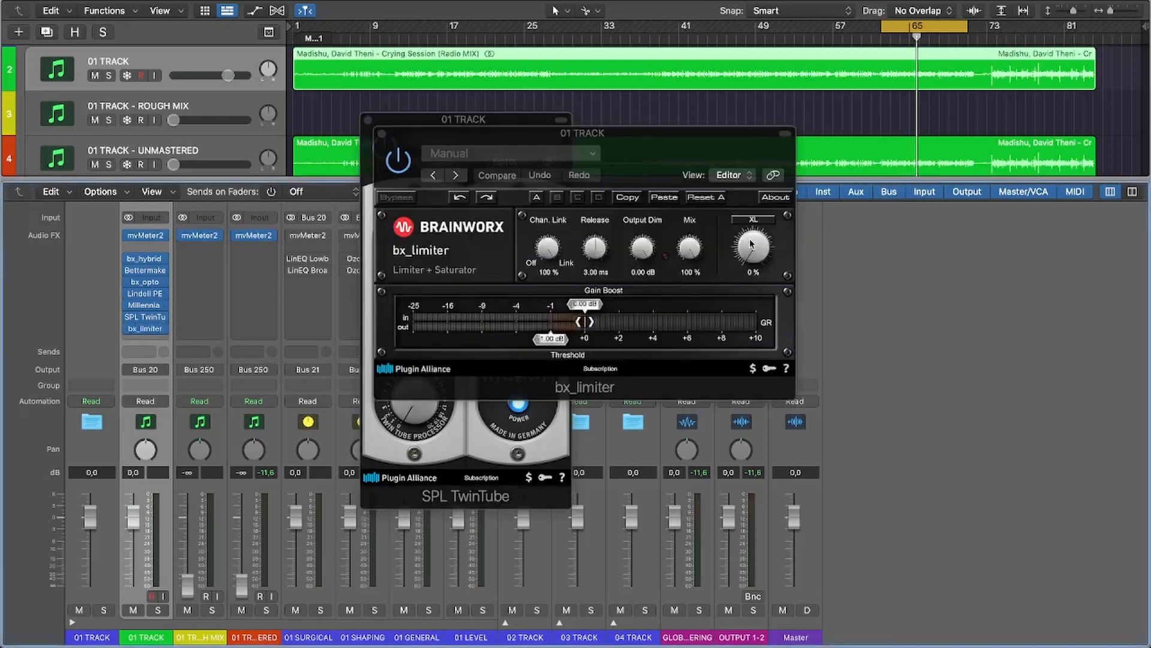
drag(652, 147, 860, 180)
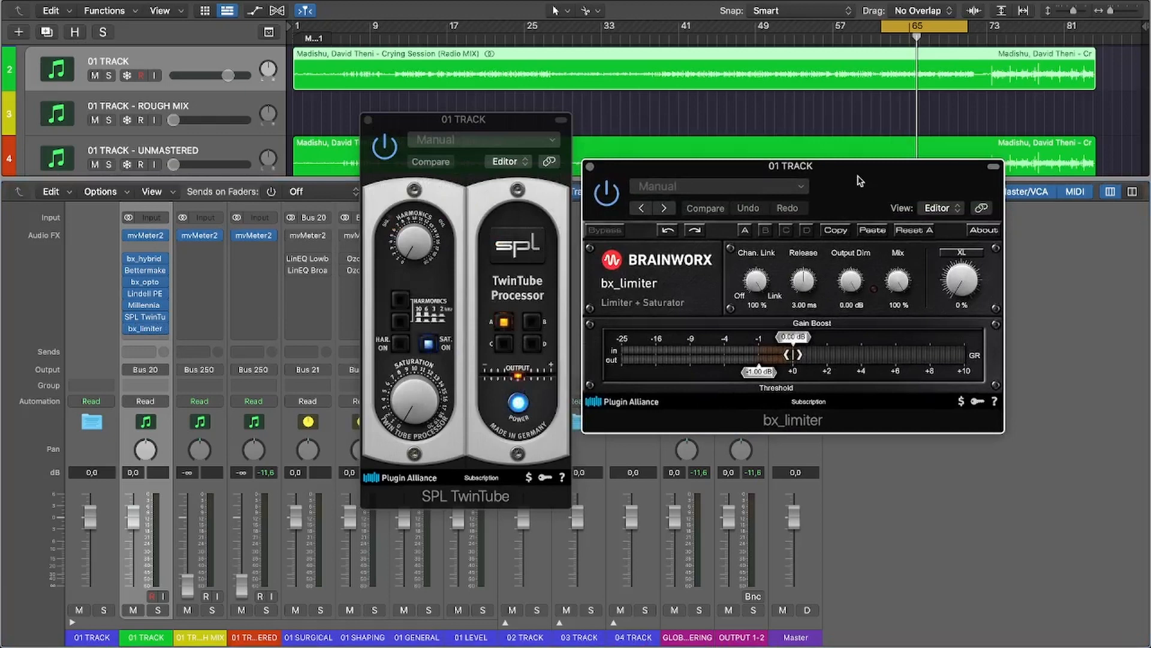
click(590, 167)
click(369, 123)
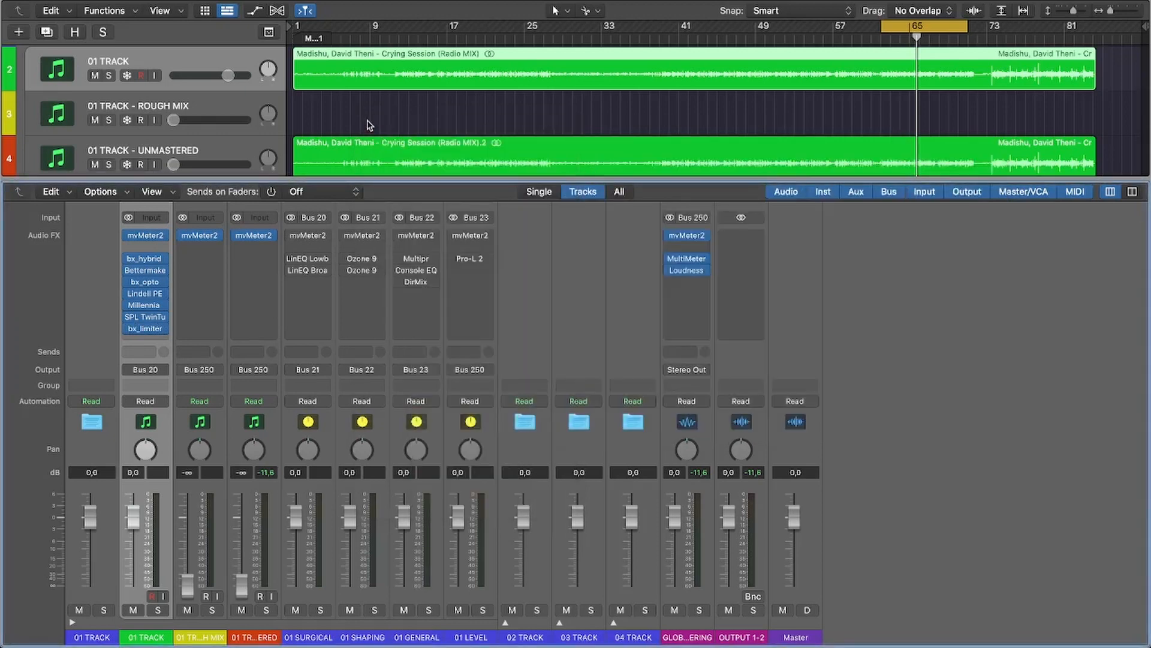
Step through the 01 SURGICAL, 01 SHAPING, 01 GENERAL and 01 LEVEL bus strips in the mixer, selecting each one
mouse_move(130, 287)
click(317, 569)
click(364, 567)
click(414, 567)
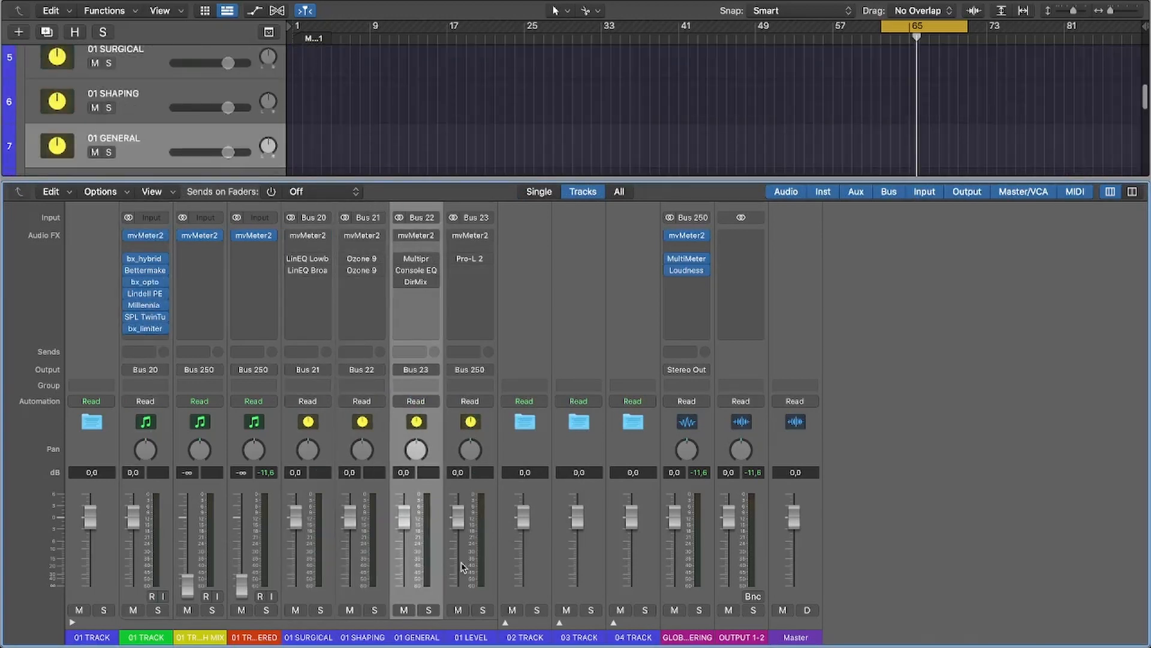
click(466, 565)
mouse_move(139, 261)
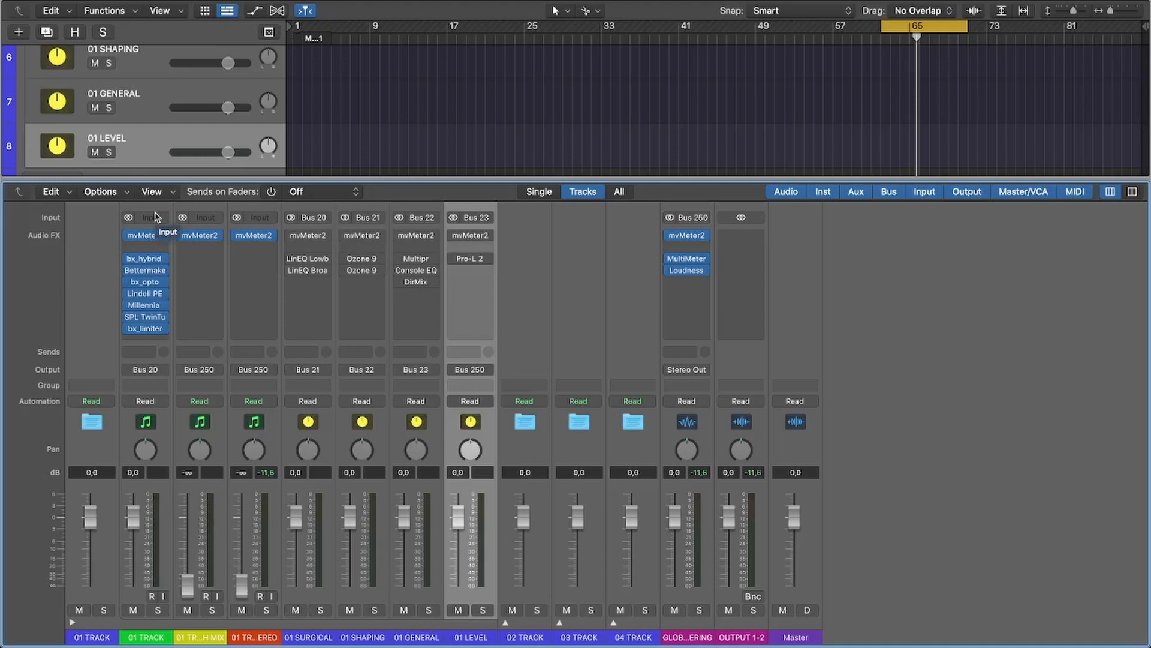
Clear the channel strip selection and hide the mixer so the track list fills the window
scroll(627, 107, up, 5)
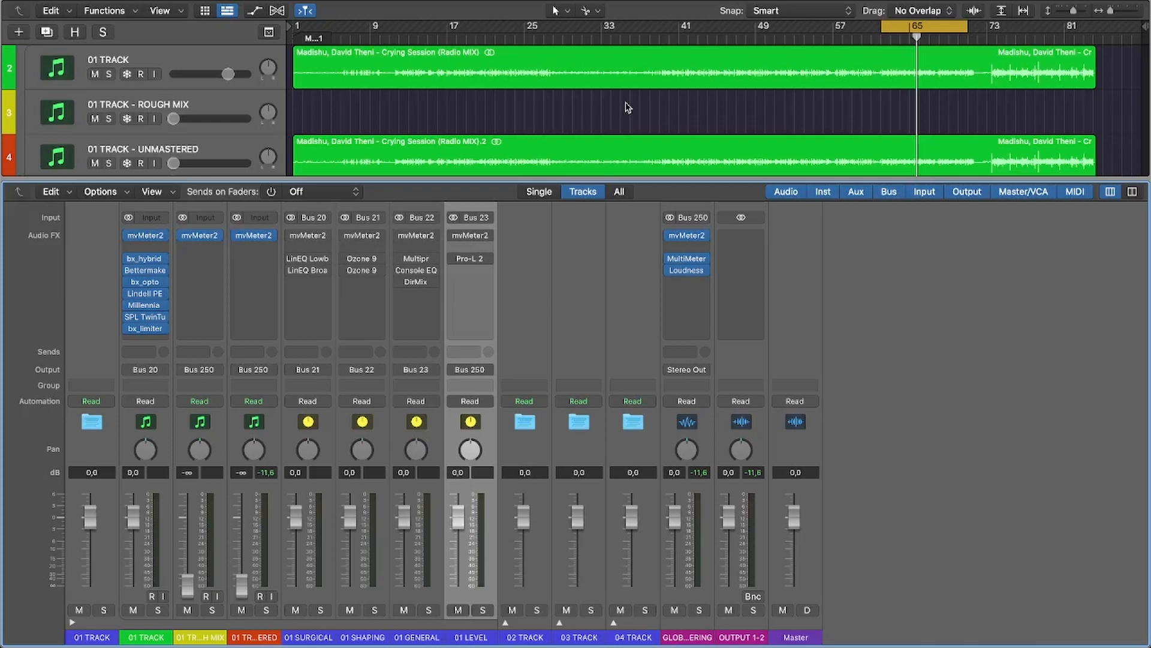
click(1028, 431)
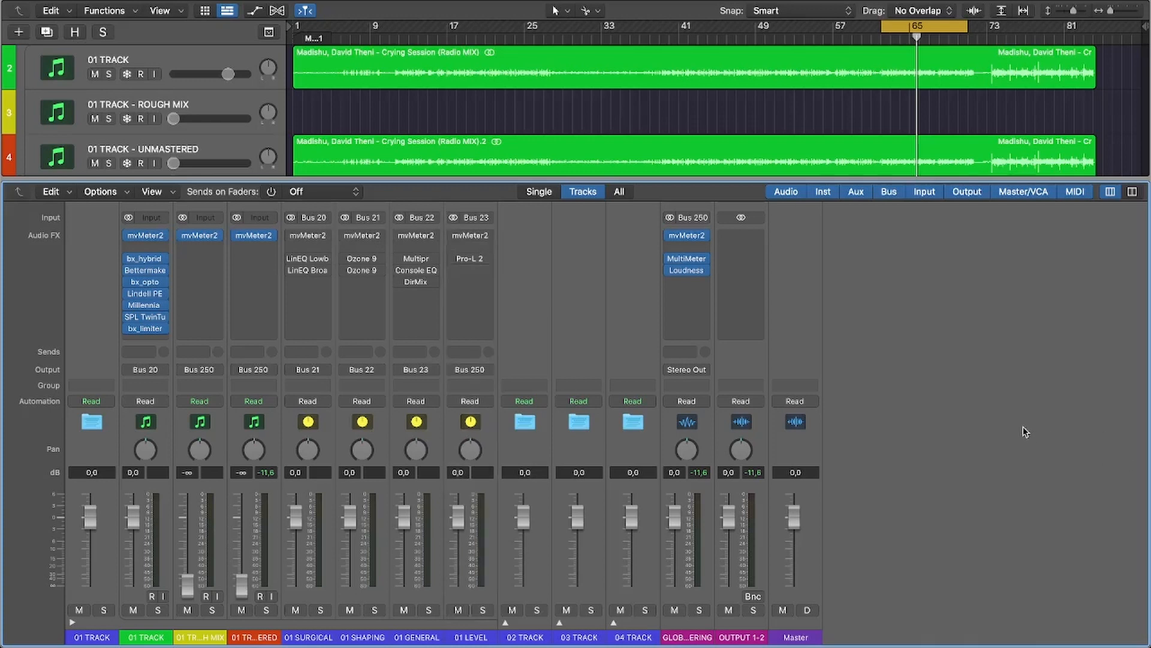
key(x)
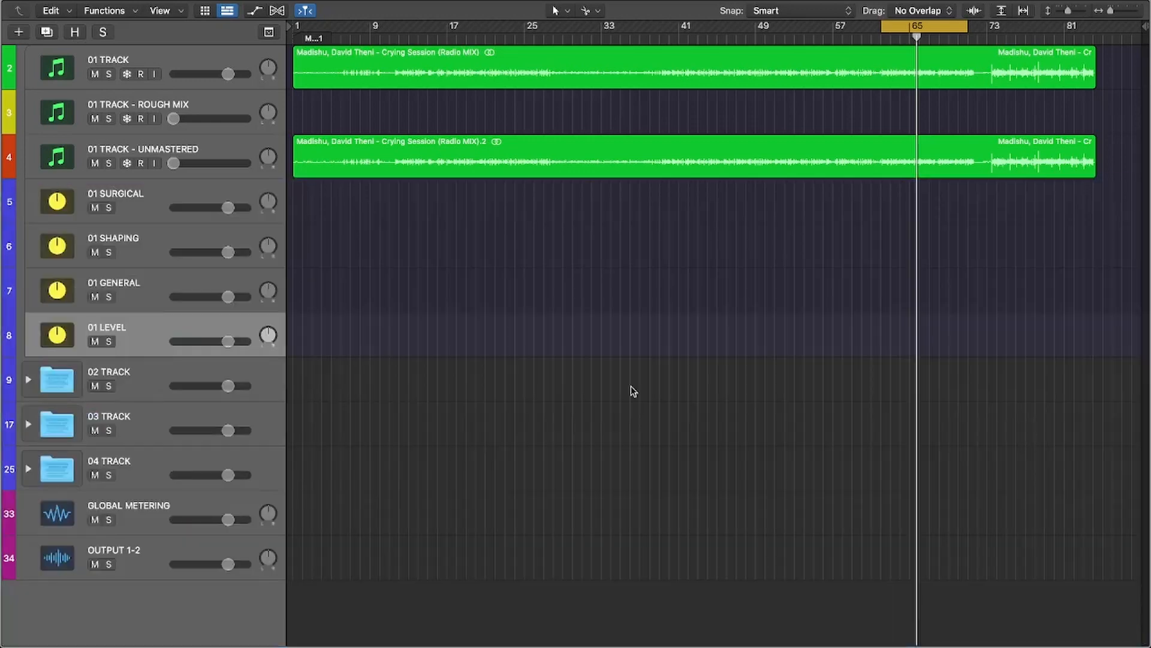